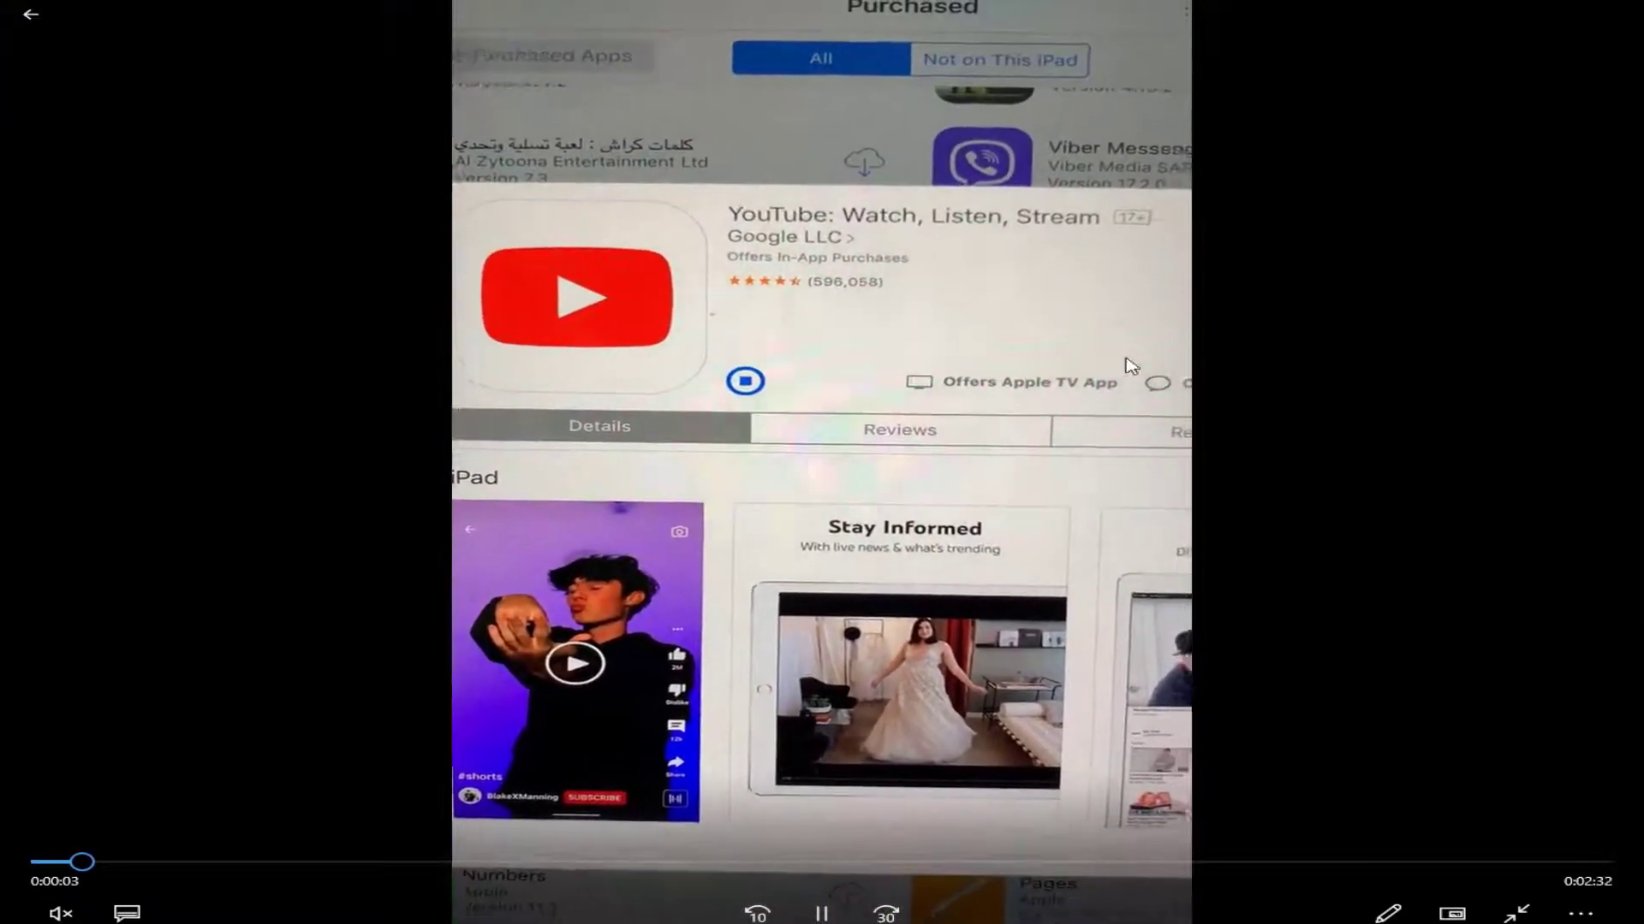
Skim through the playing video 8 at several points across its timeline and close the player
click(593, 863)
click(773, 862)
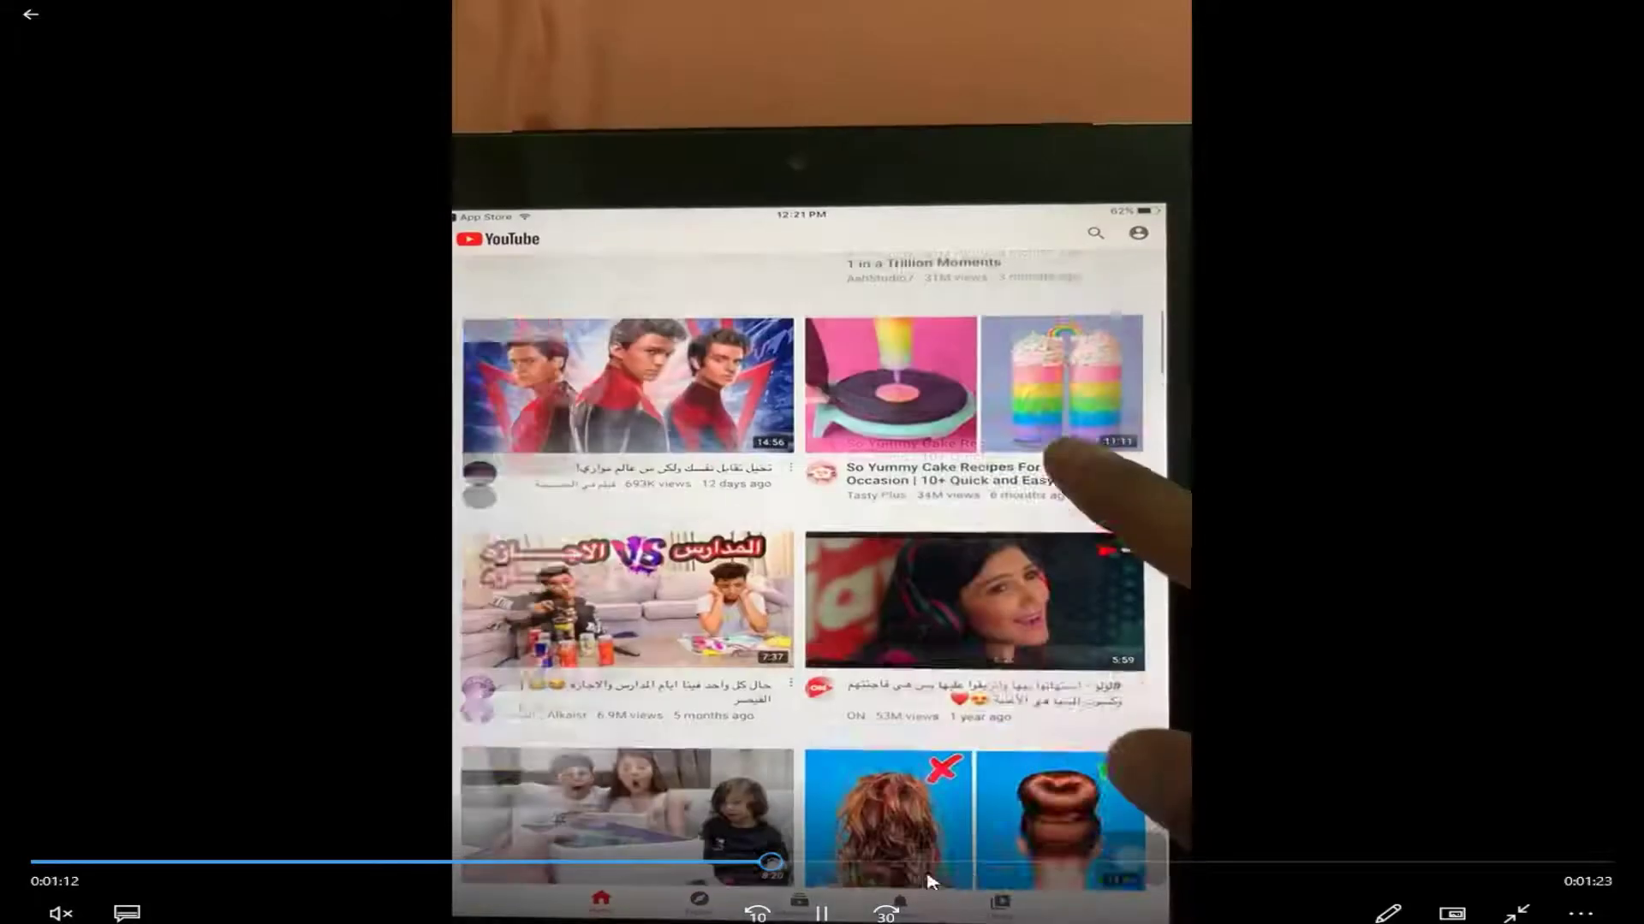
click(972, 863)
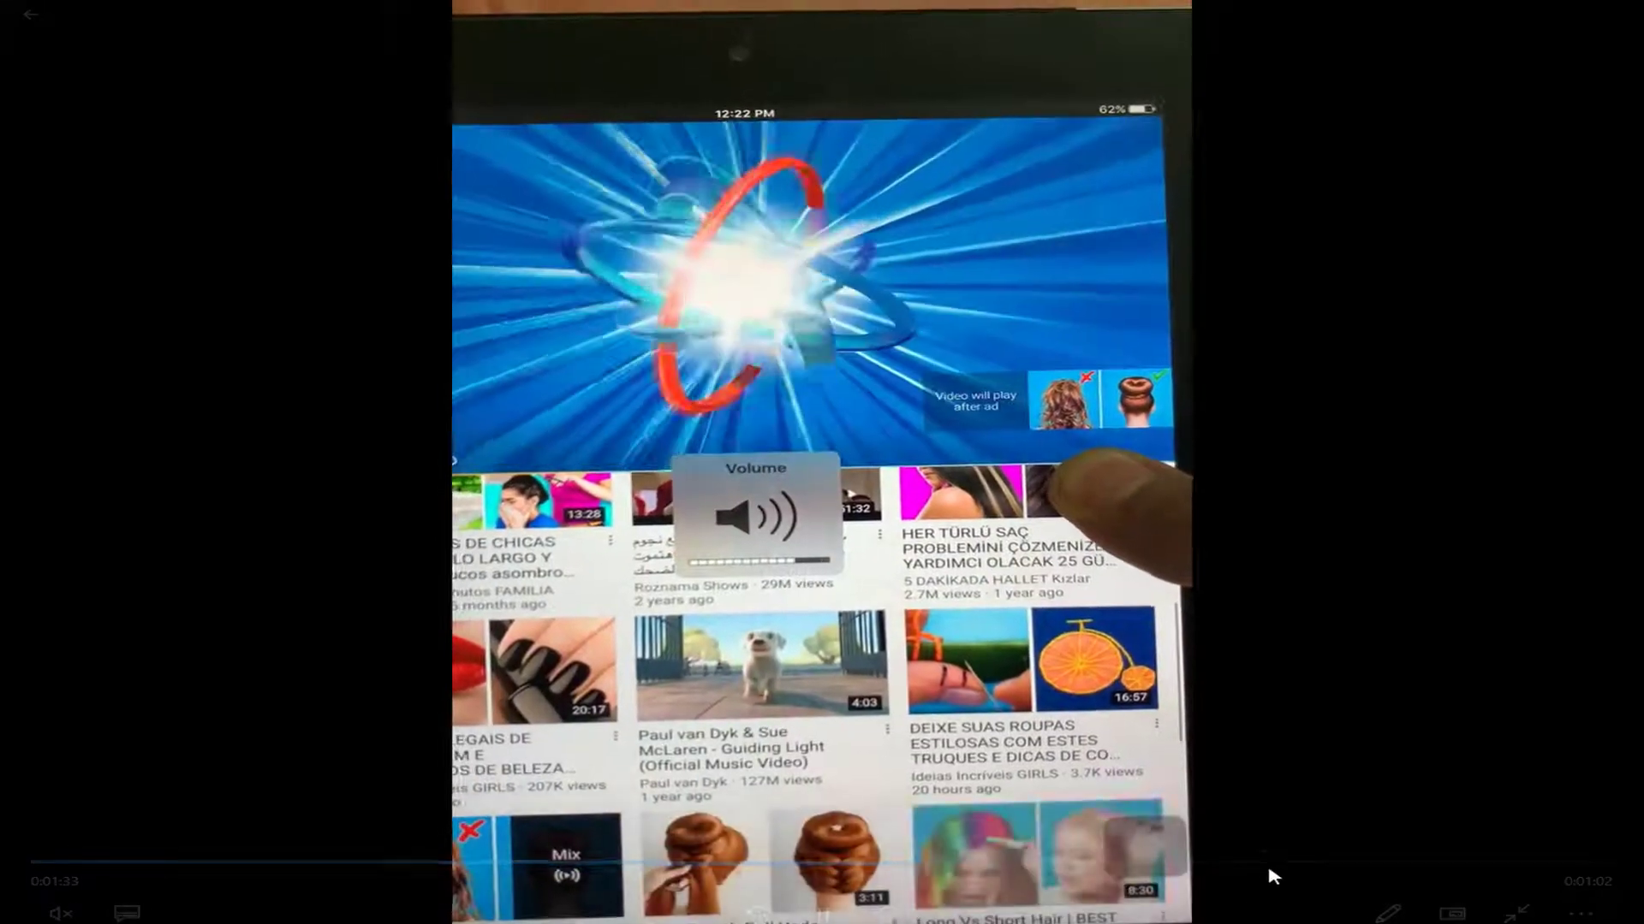
click(1267, 862)
click(1294, 863)
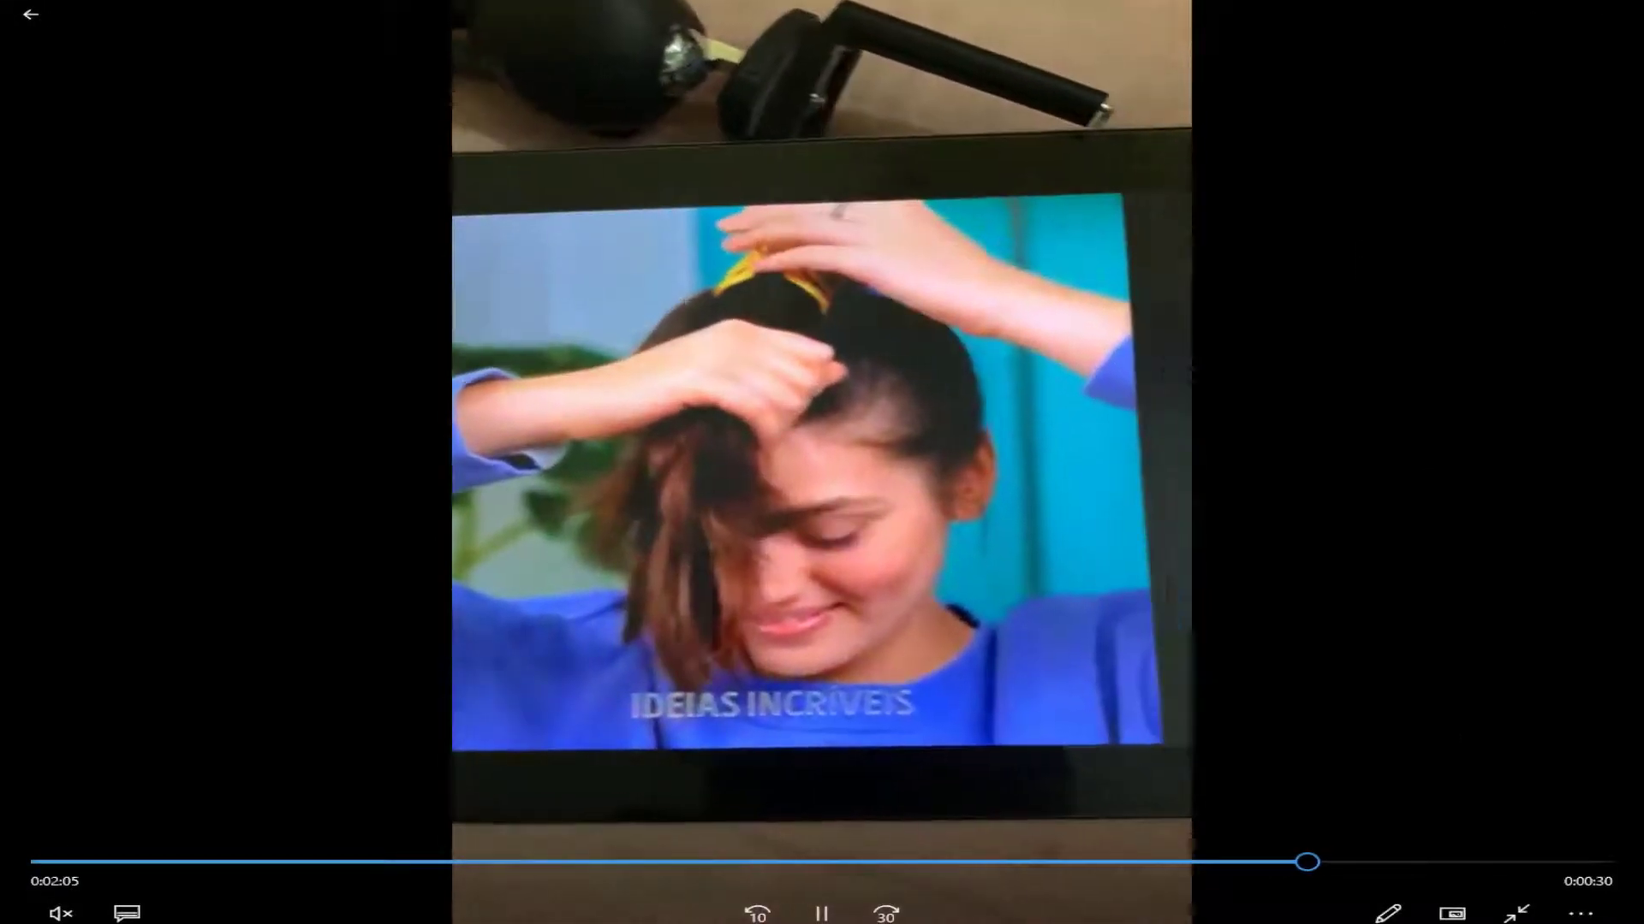
key(Escape)
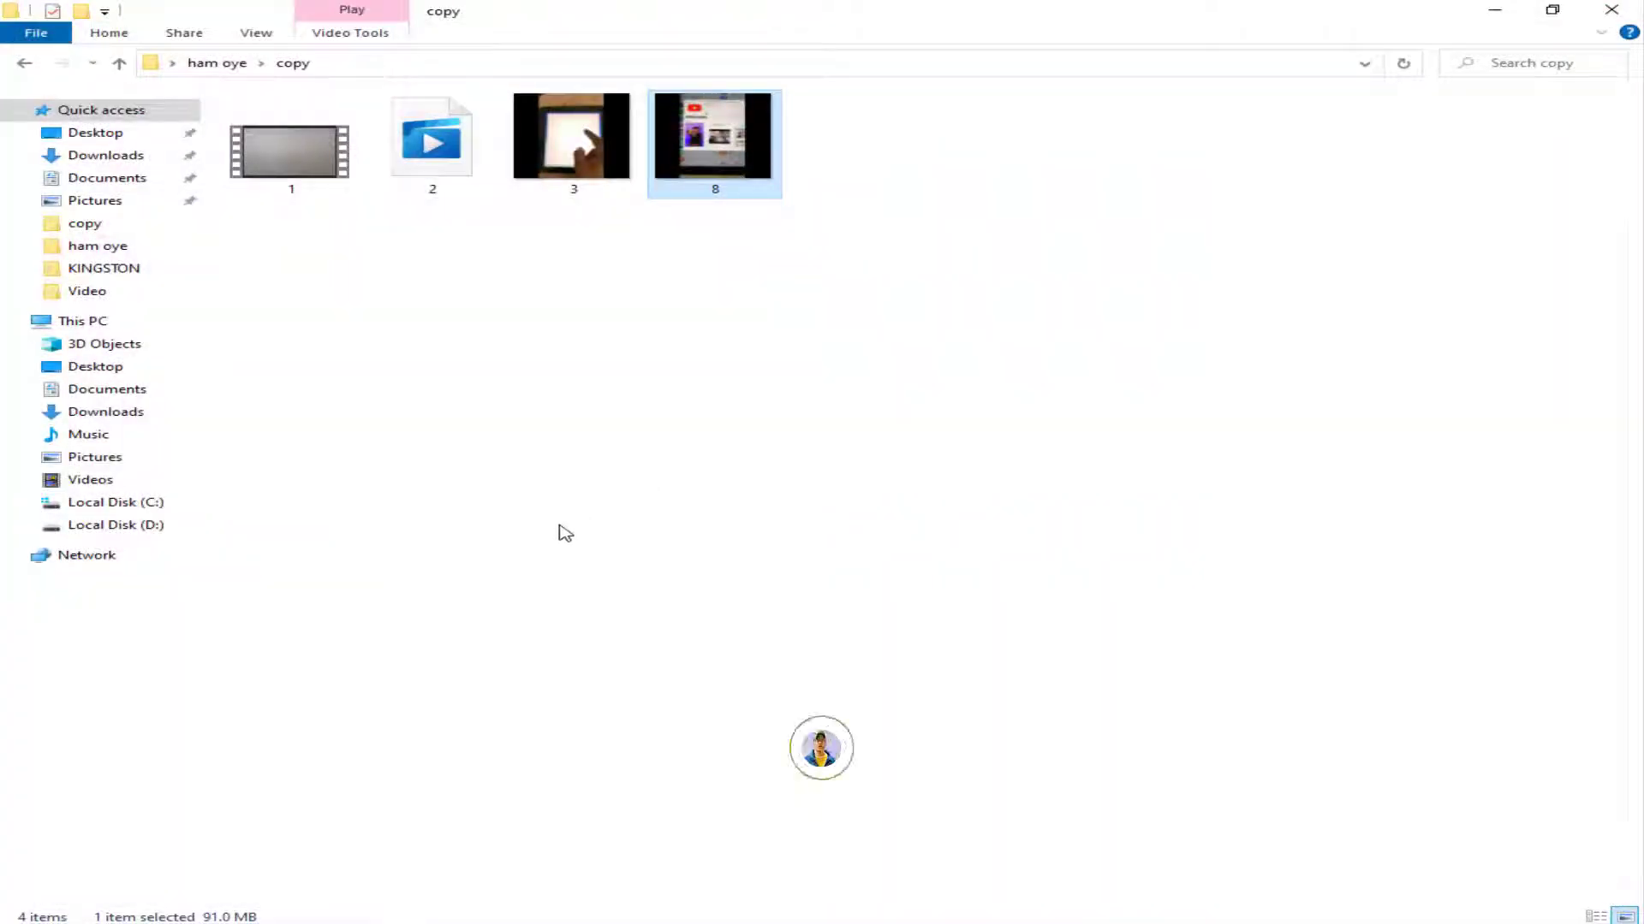
Try to play the original video 2022_03_26_12_20_IMG_9588 in the ham oye folder, decline the HEVC codec, and close the player
key(alt+Left)
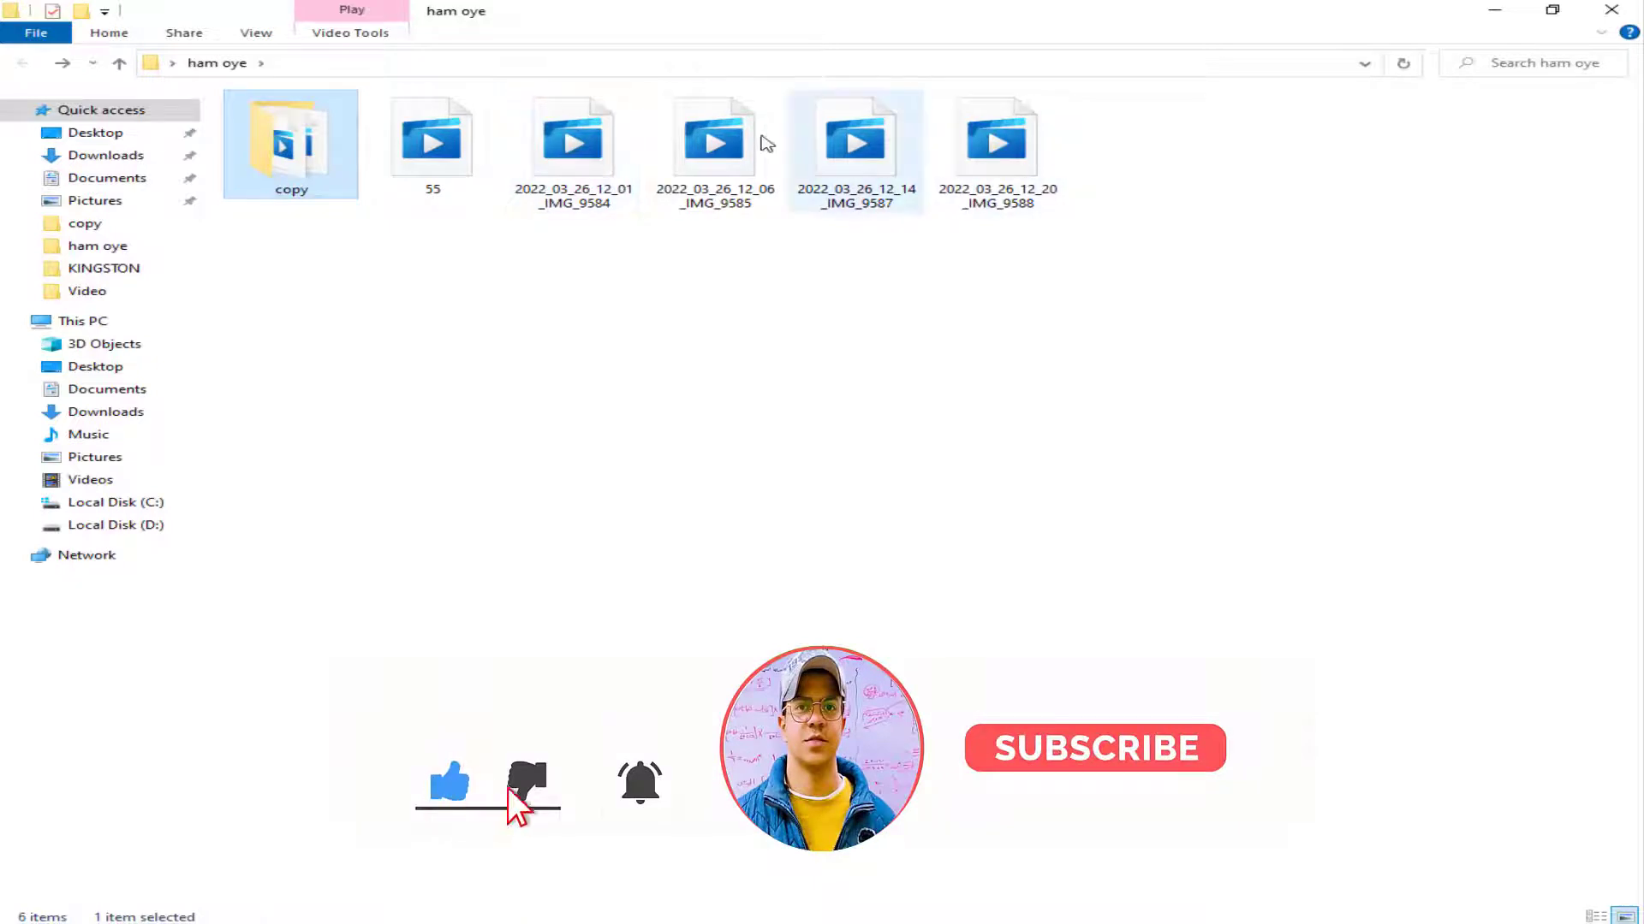
double_click(962, 162)
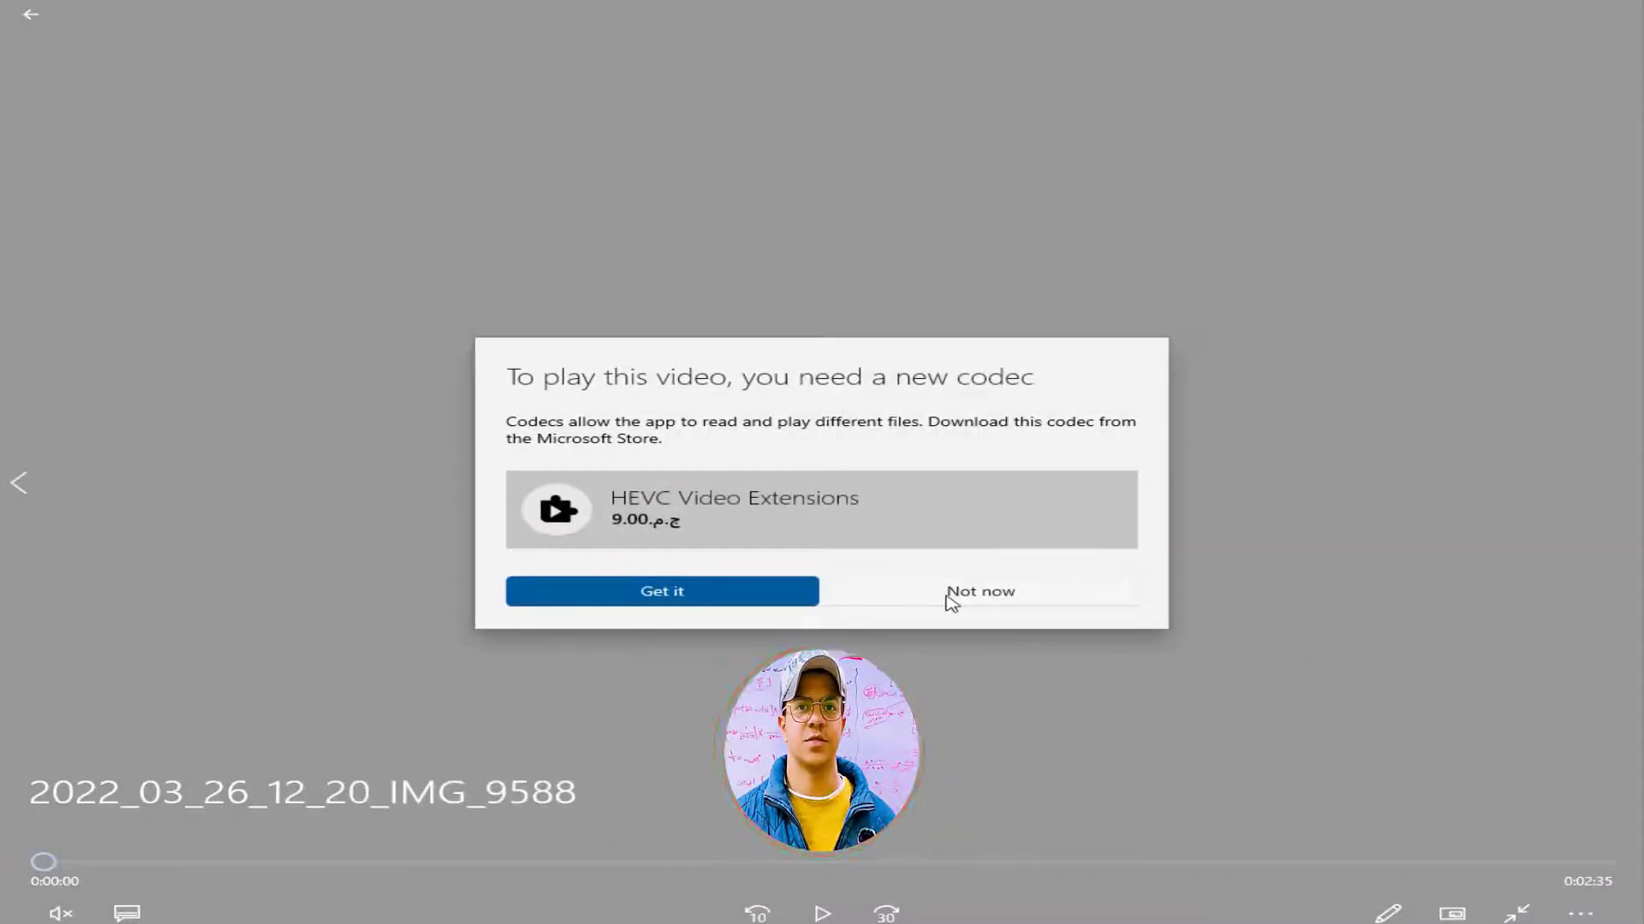
click(952, 595)
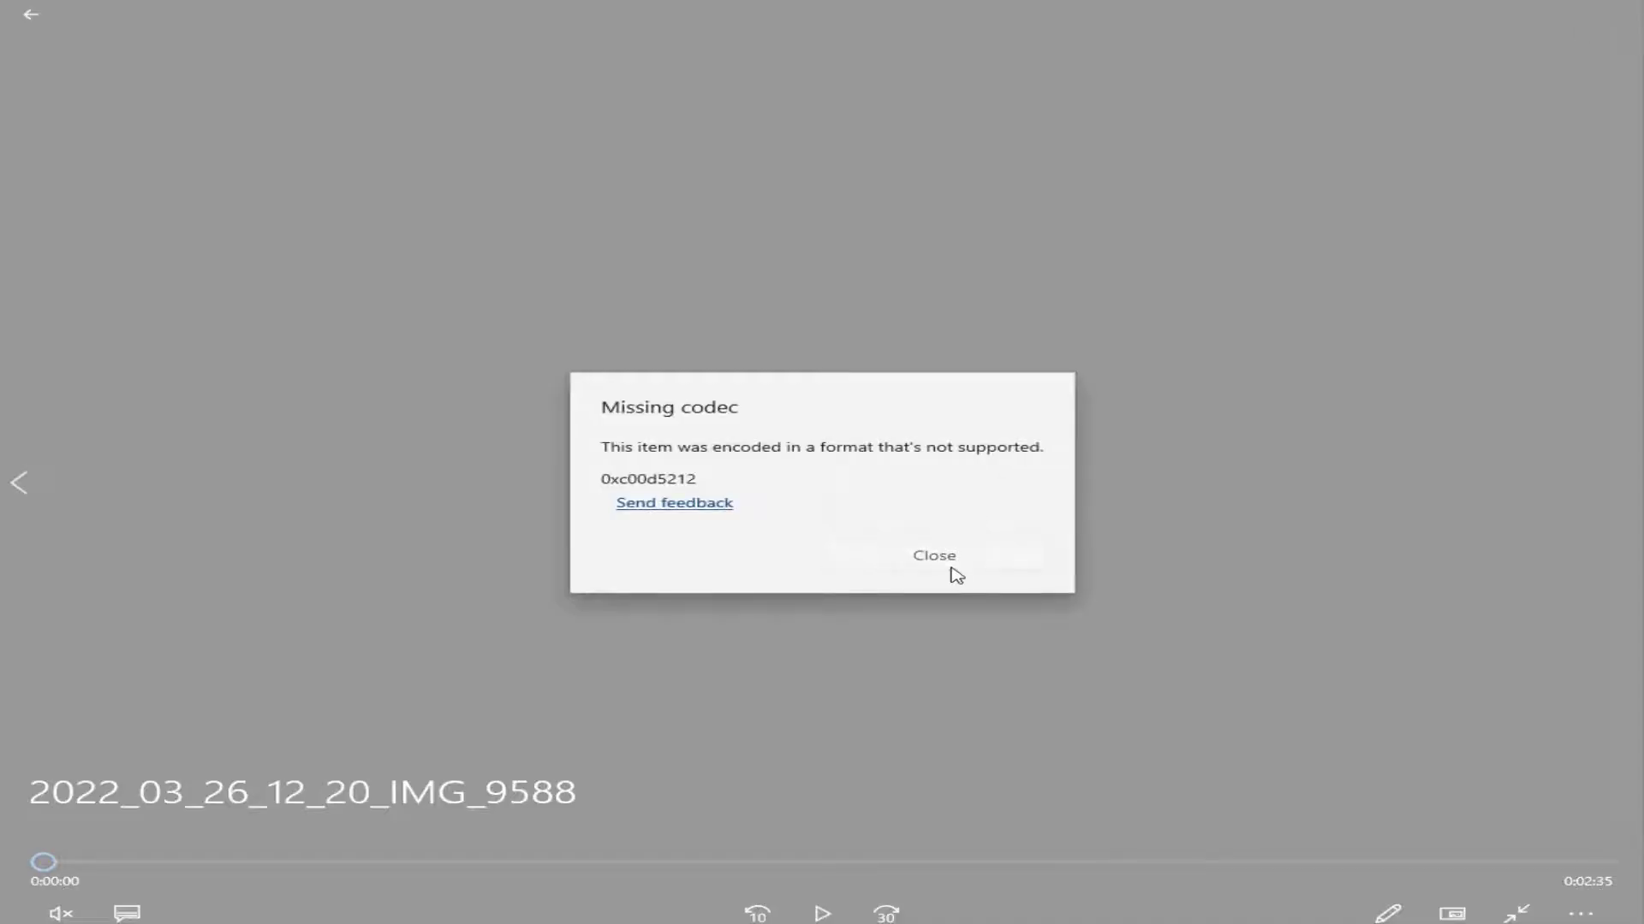
click(949, 566)
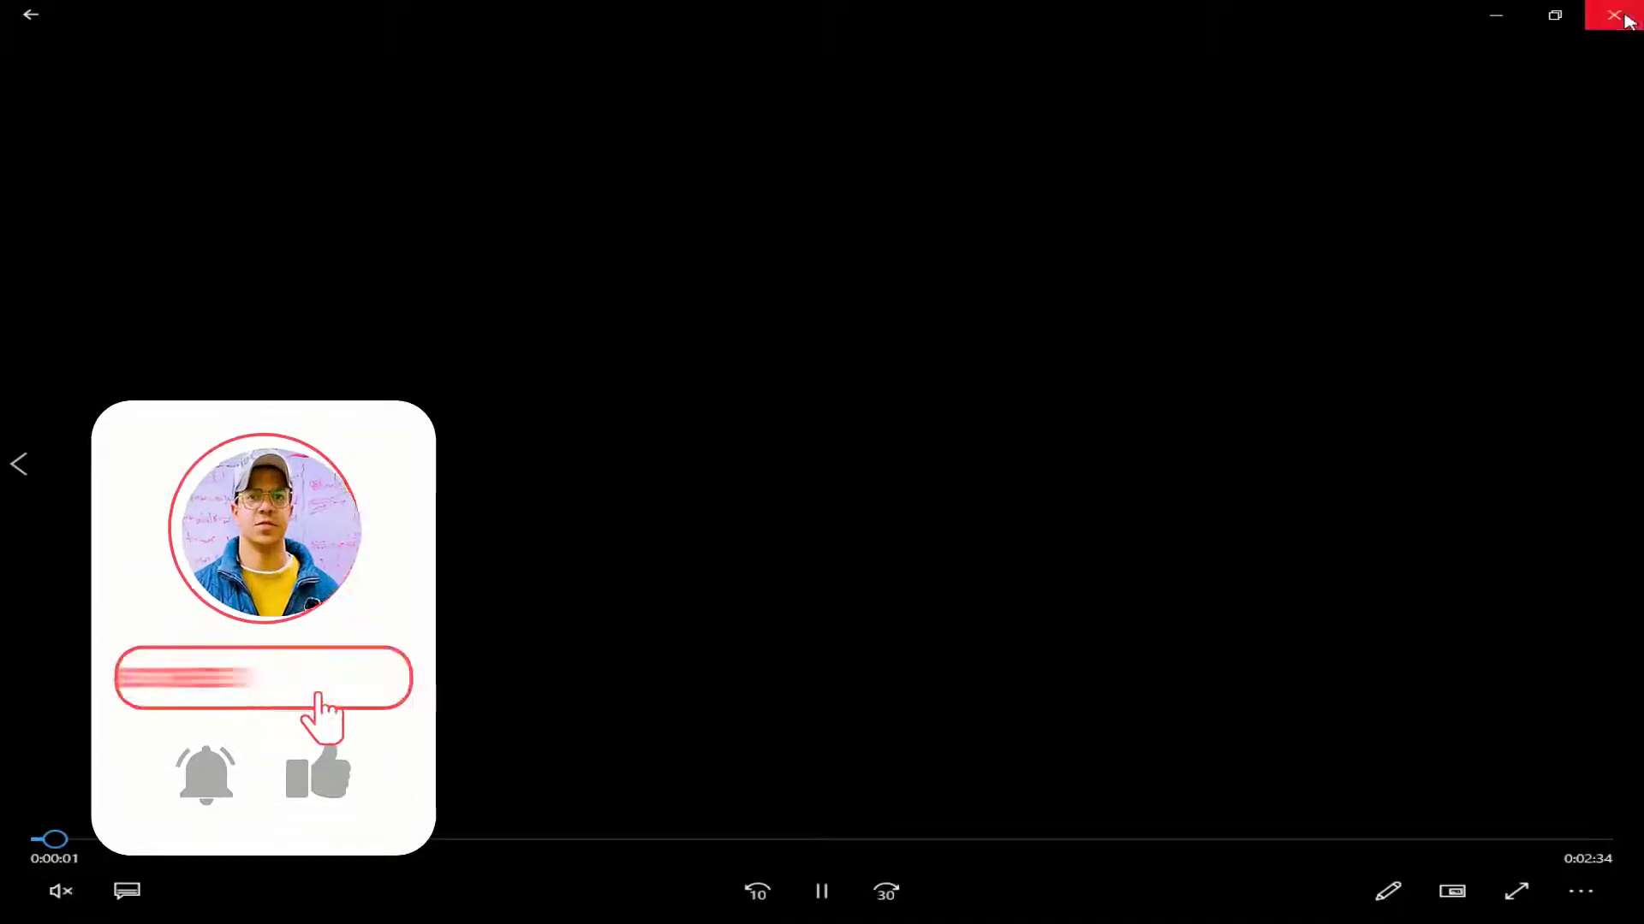
click(1618, 10)
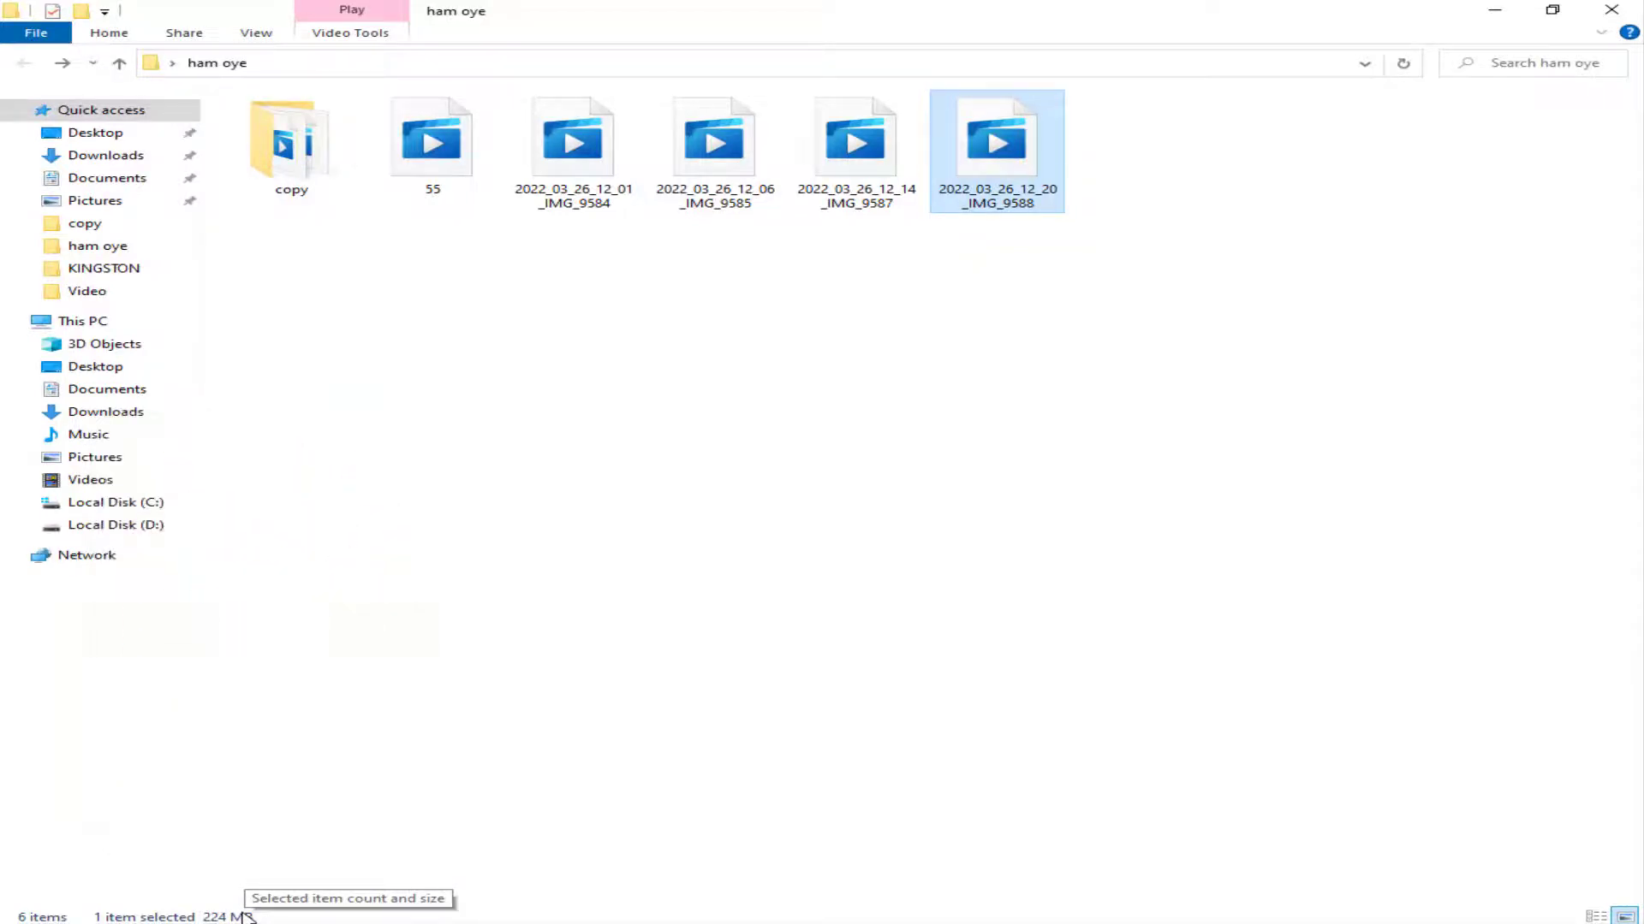
Refresh the ham oye folder, and open and refresh its copy subfolder to examine the converted videos
right_click(370, 377)
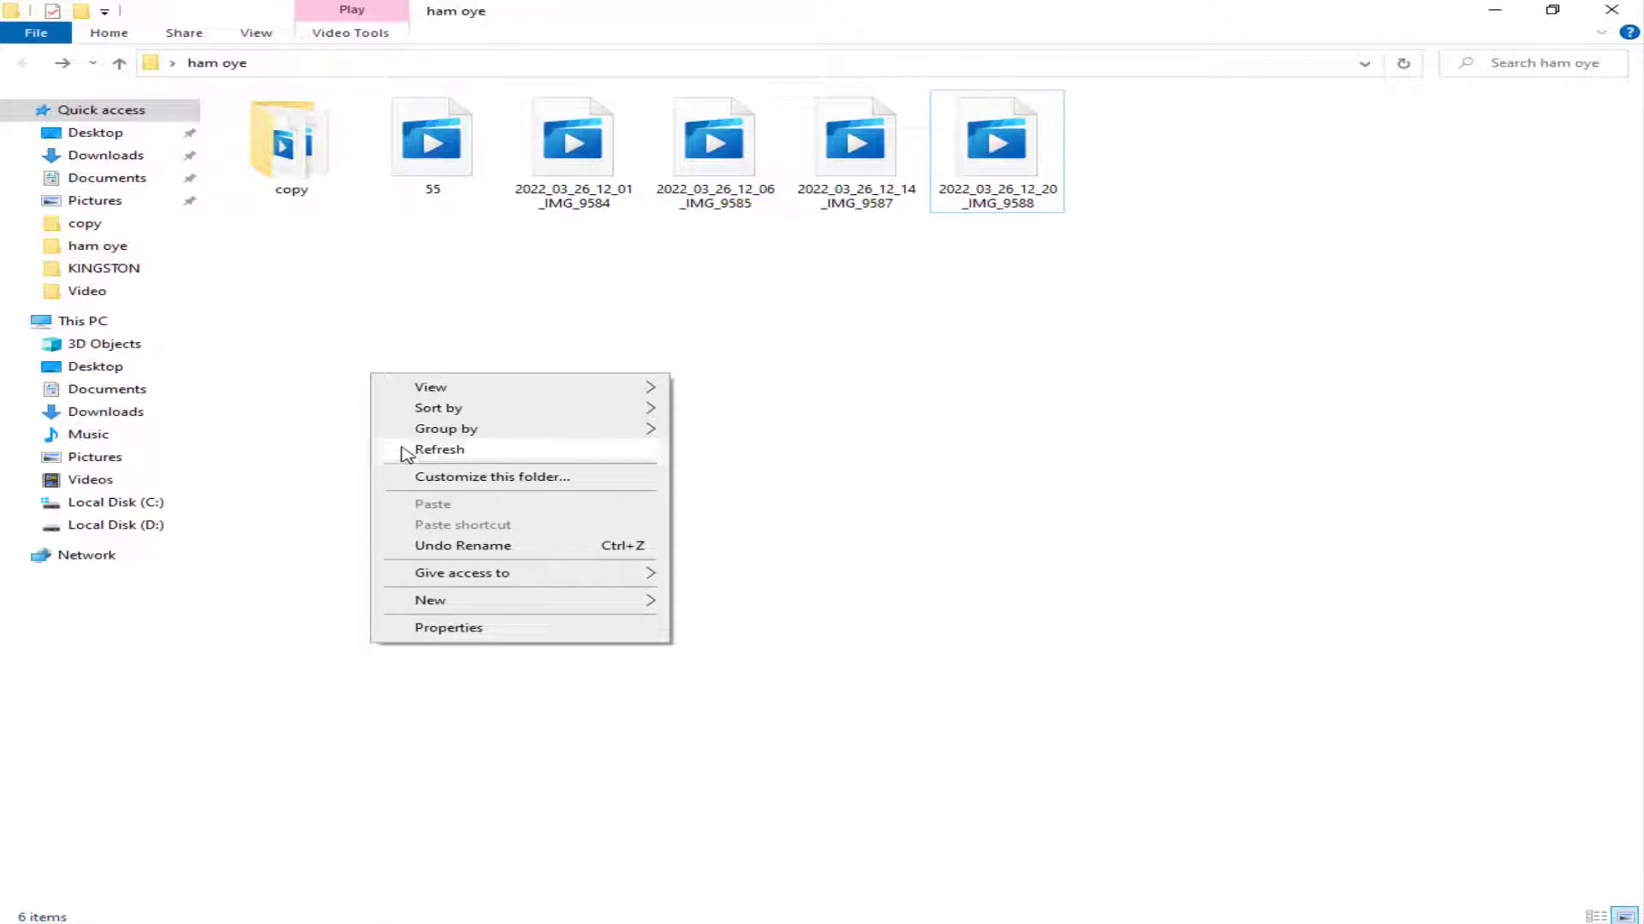
click(408, 450)
right_click(377, 323)
click(445, 395)
double_click(272, 165)
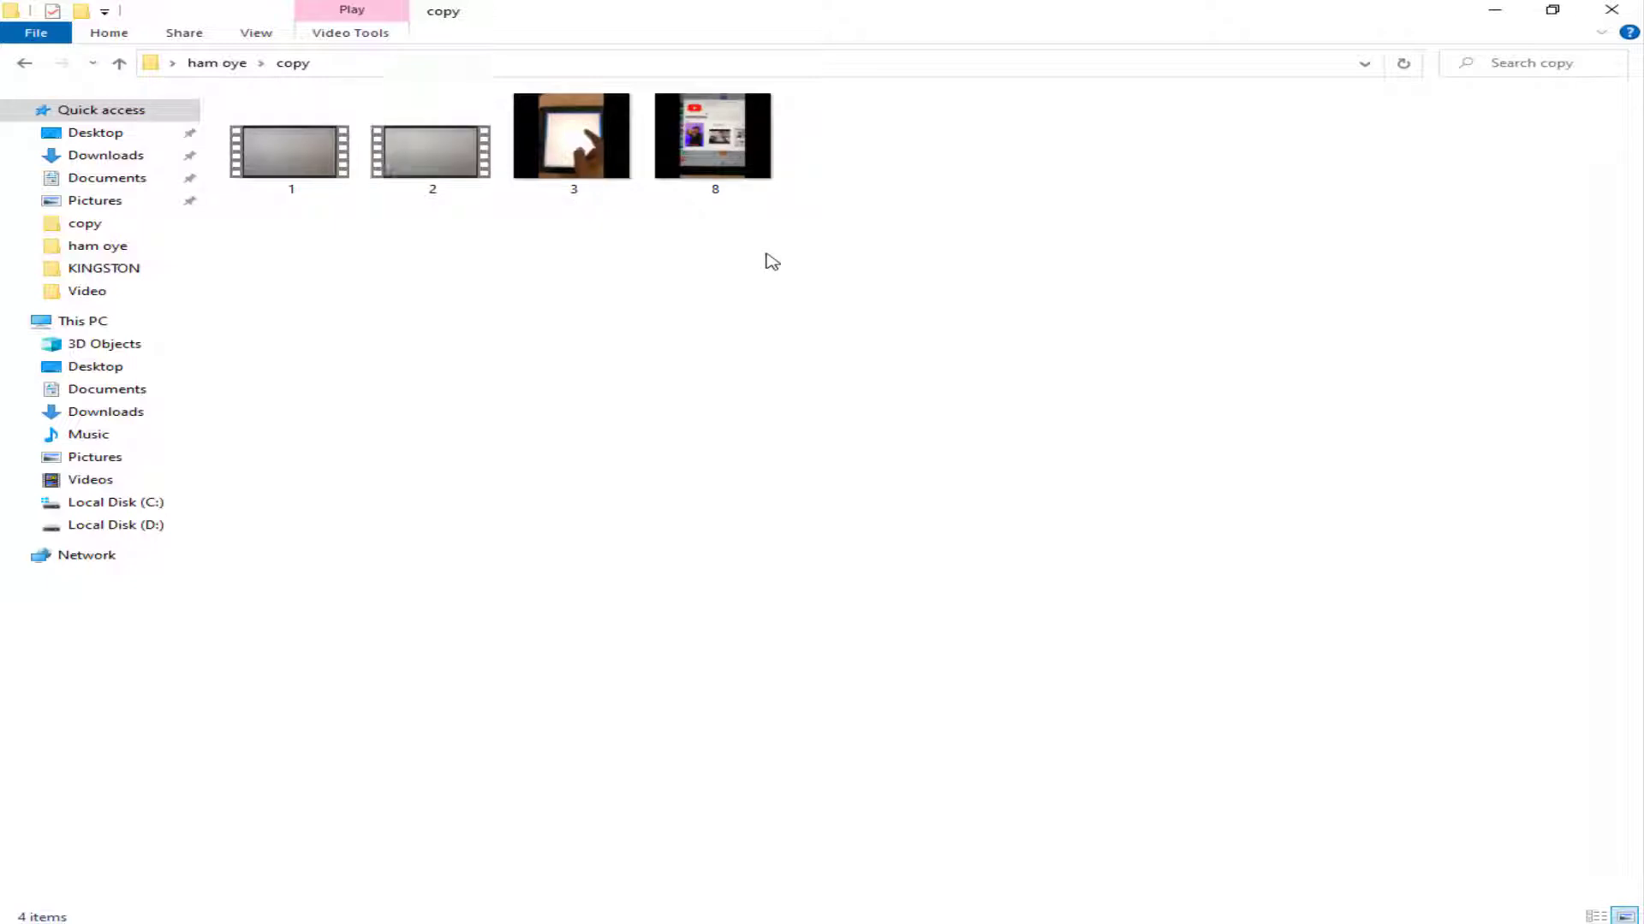
right_click(678, 251)
click(733, 328)
right_click(710, 350)
click(760, 417)
Play video 3 from the copy folder, skim through it at several points, and close the player
click(732, 181)
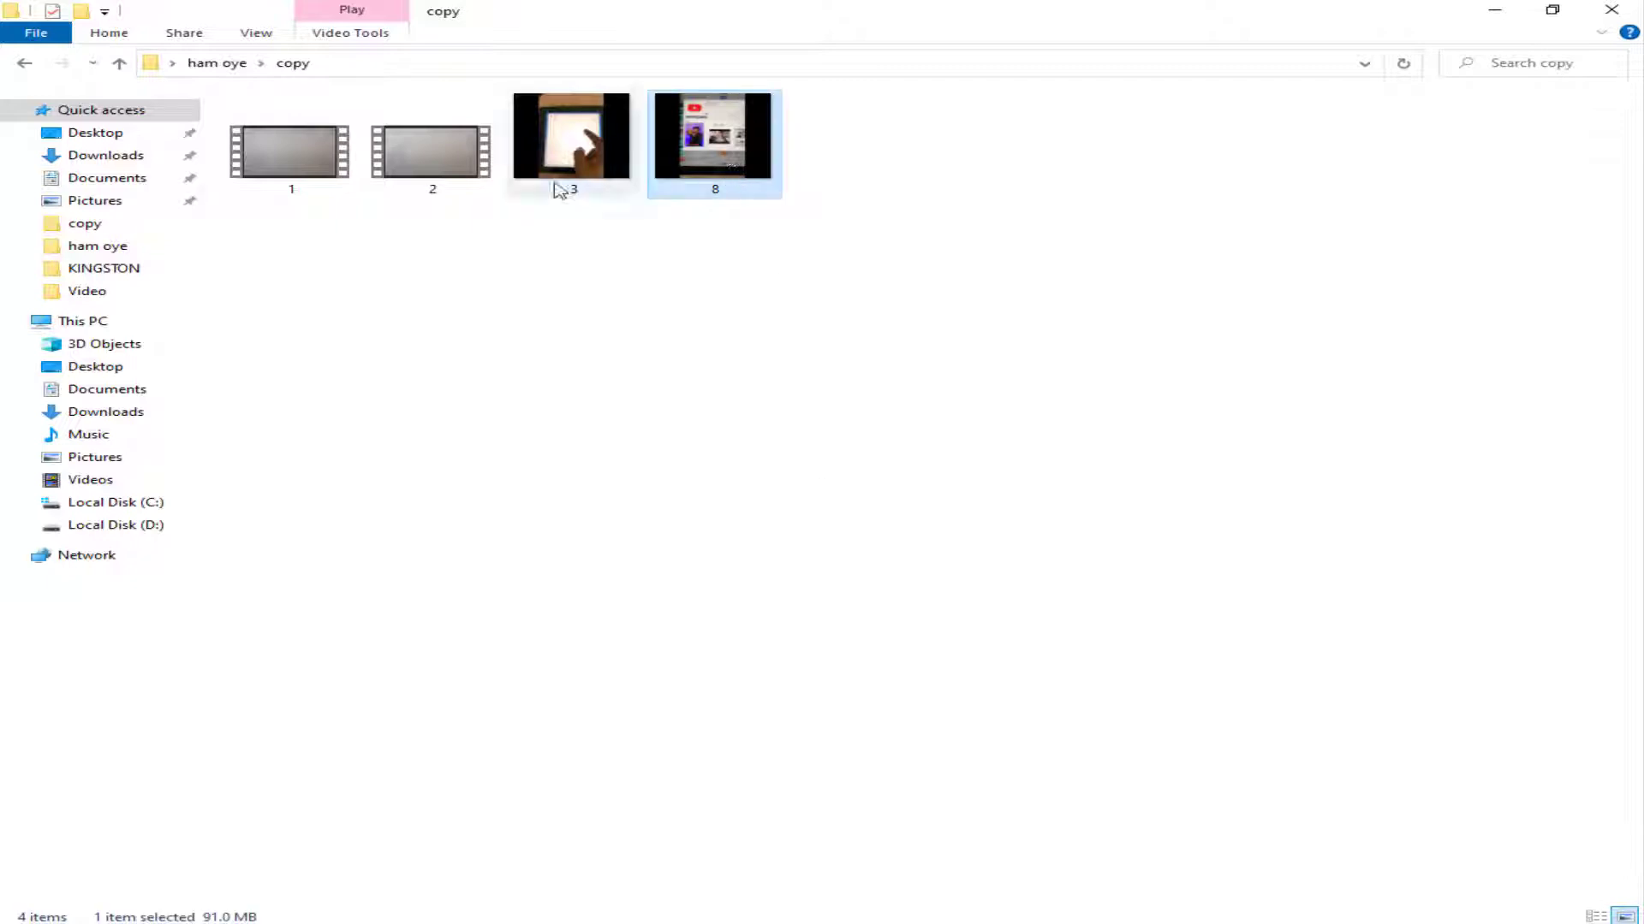
drag(697, 300, 274, 154)
double_click(585, 156)
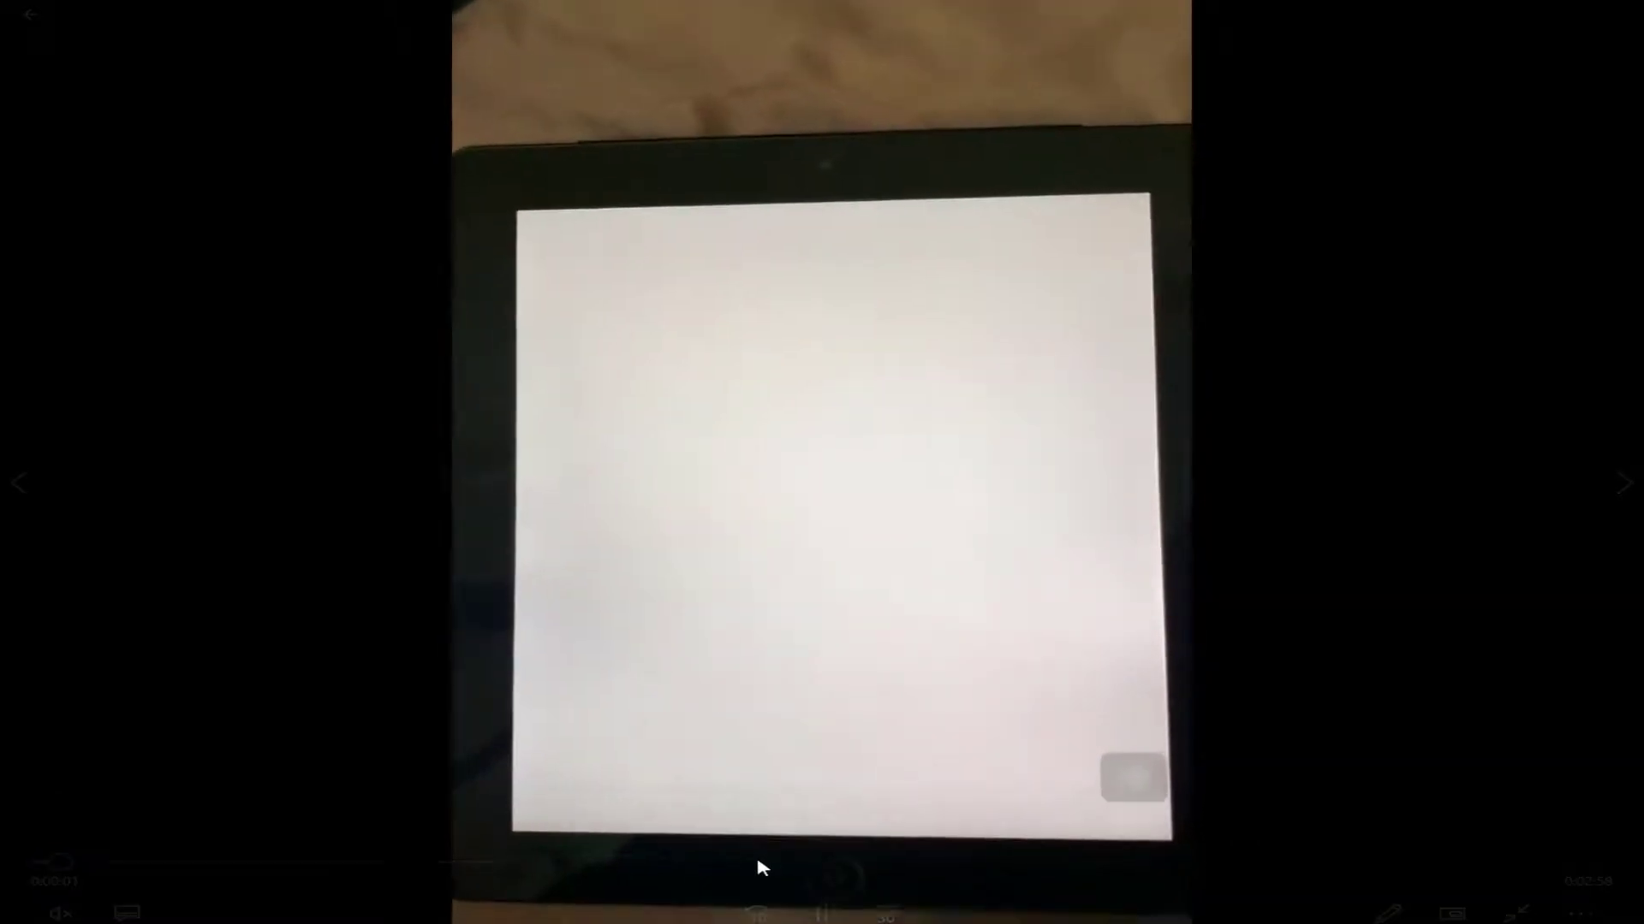
click(757, 863)
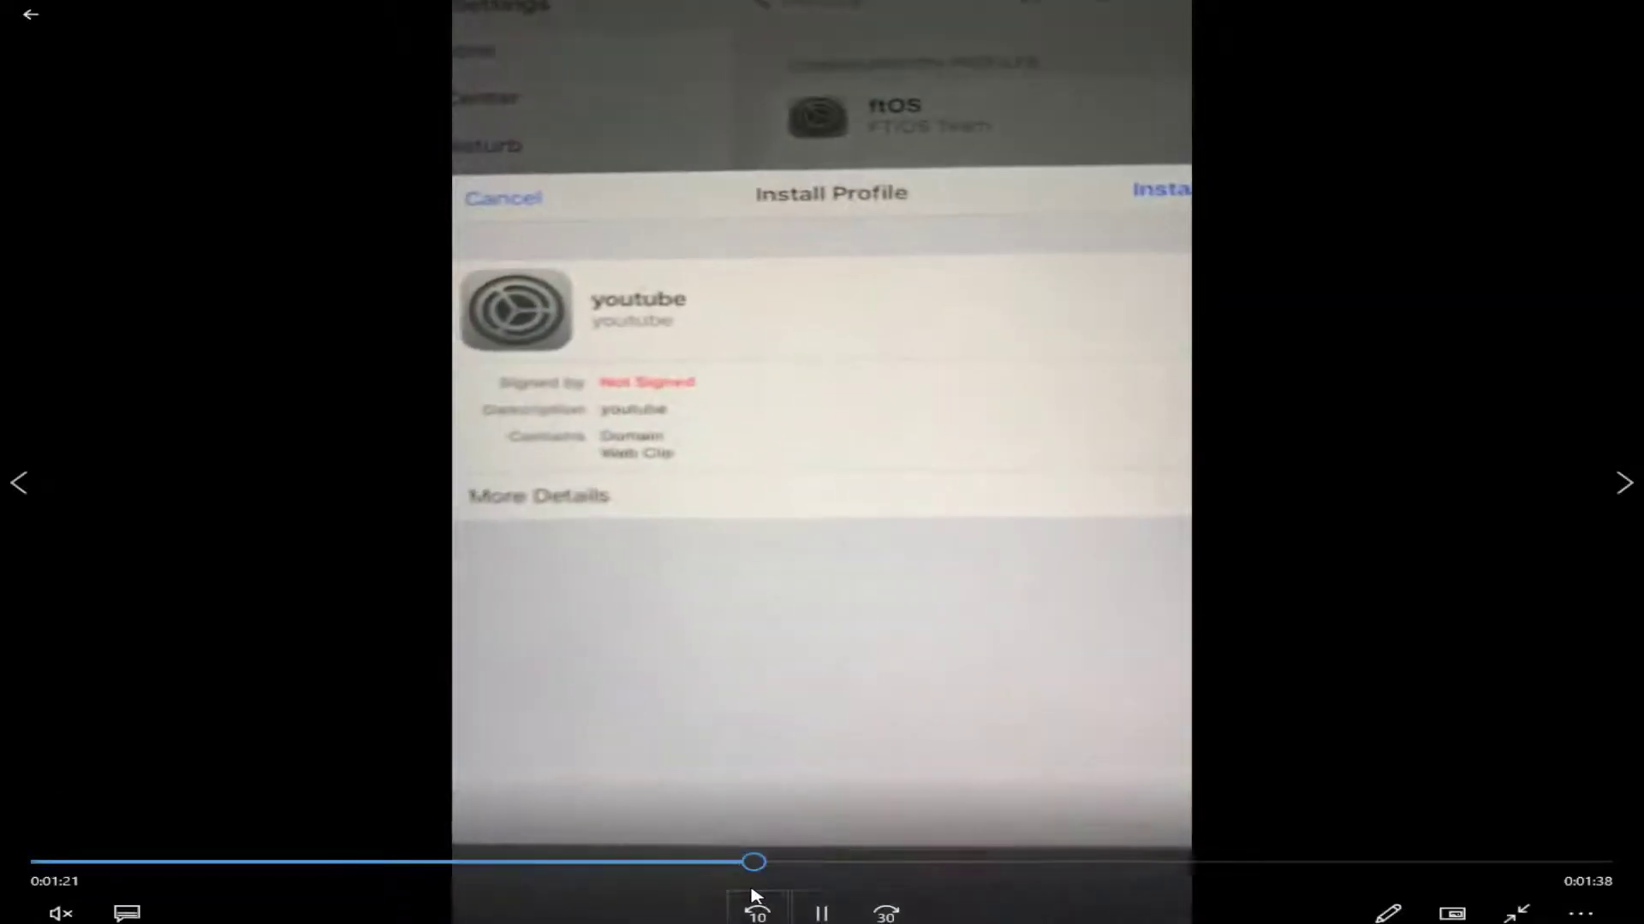
click(1049, 863)
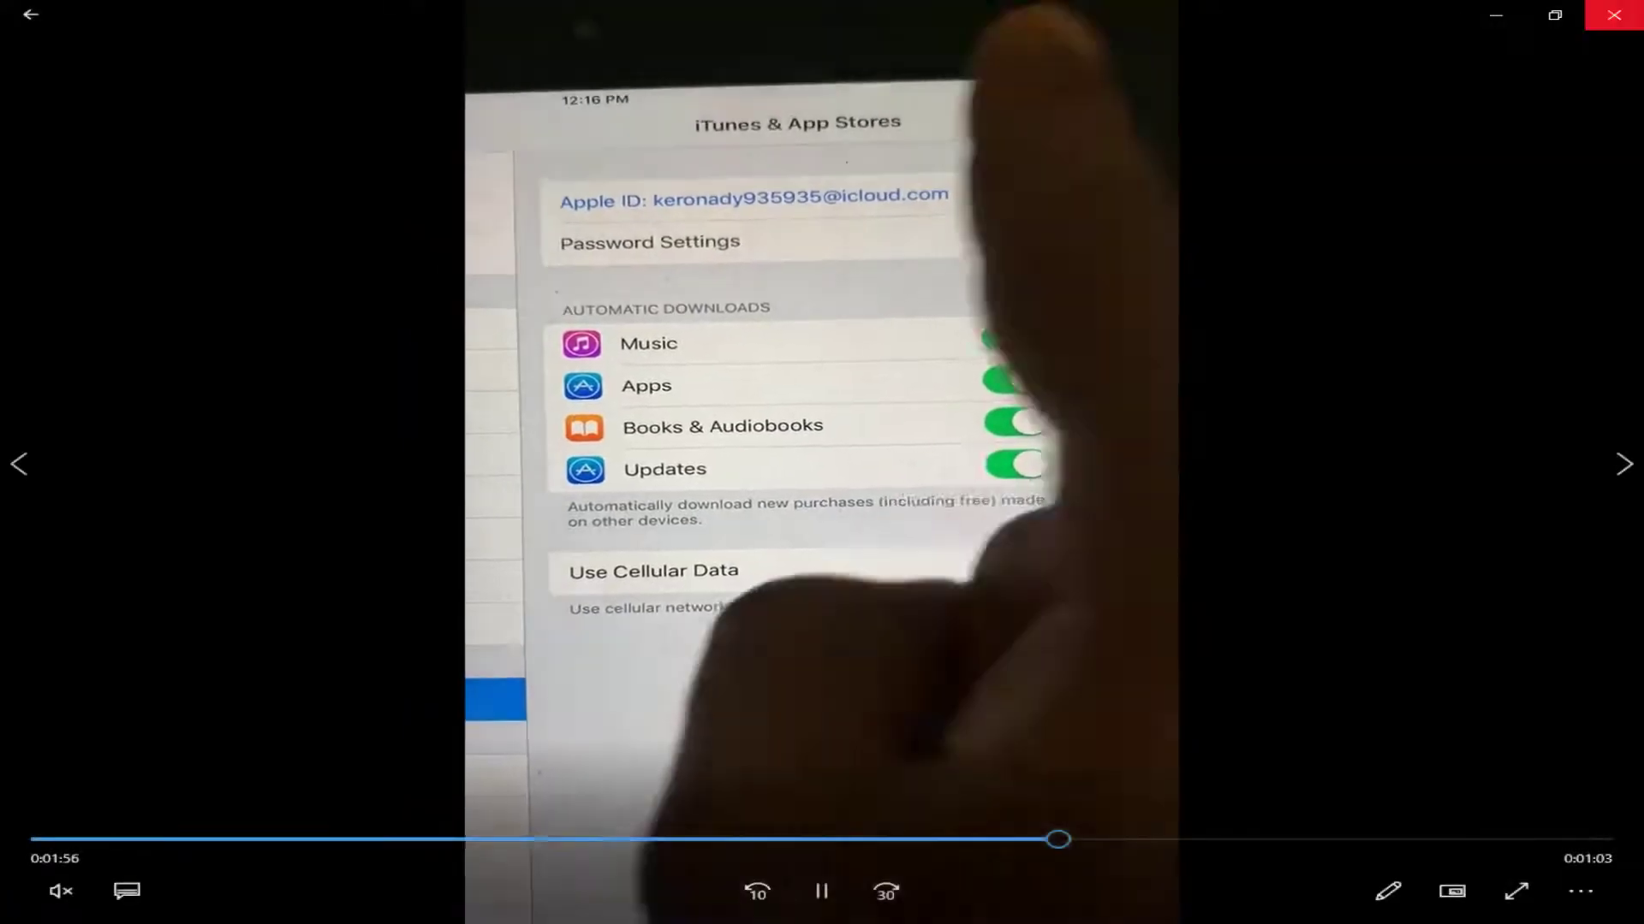
click(1618, 12)
Delete the four original IMG videos, 9584, 9585, 9587 and 9588, from the ham oye folder
click(24, 62)
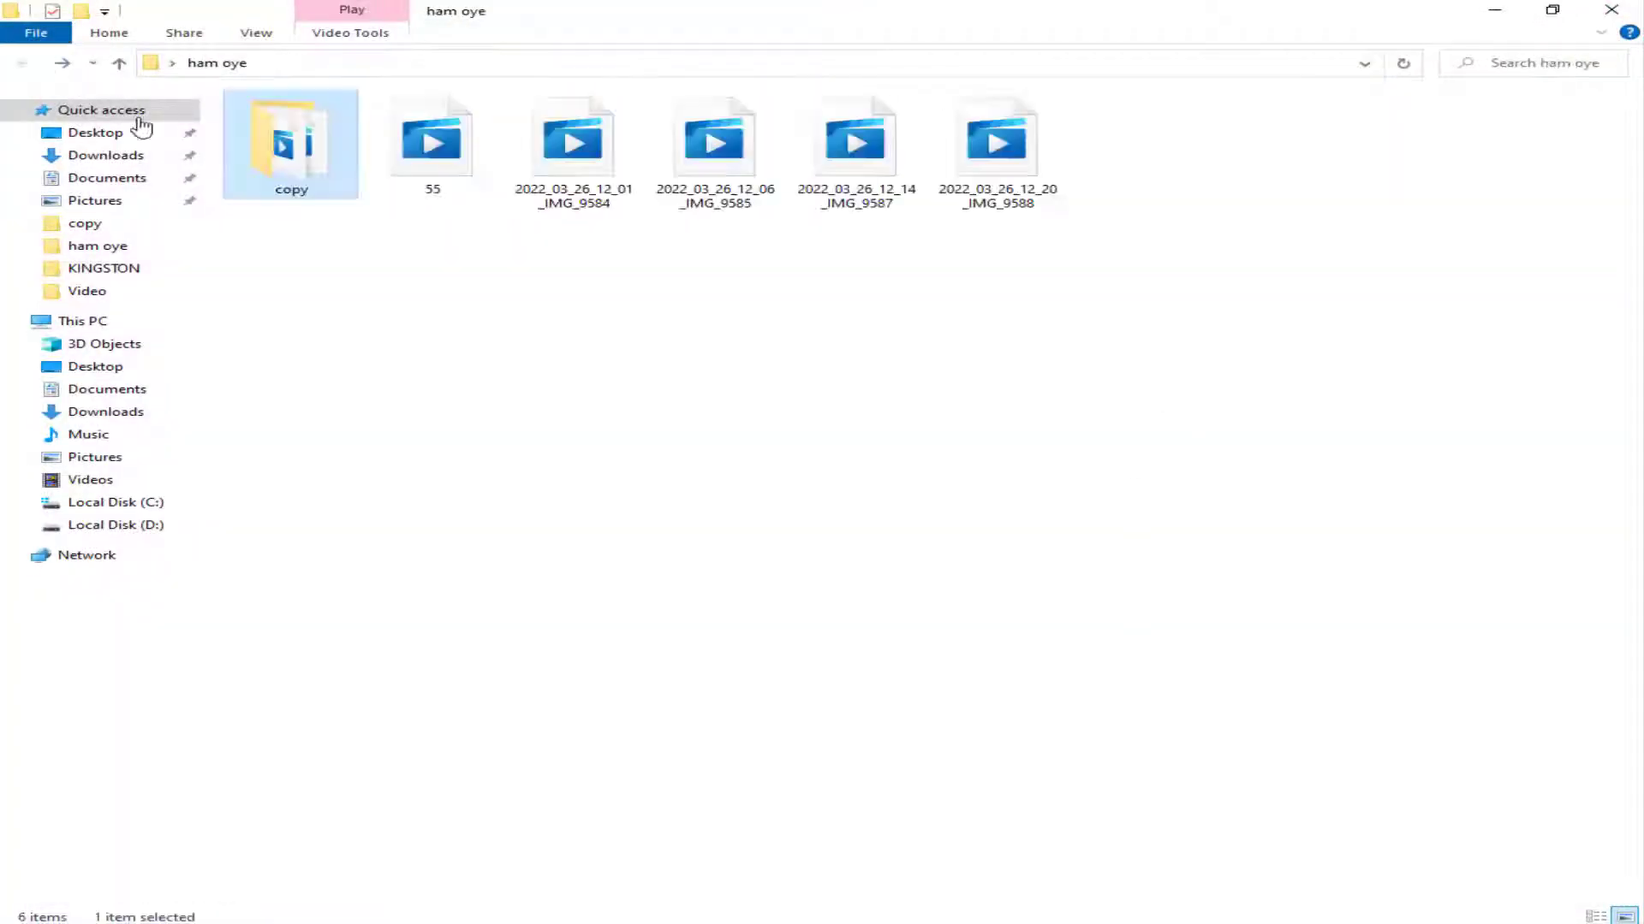
drag(421, 276, 451, 168)
drag(526, 306, 1080, 168)
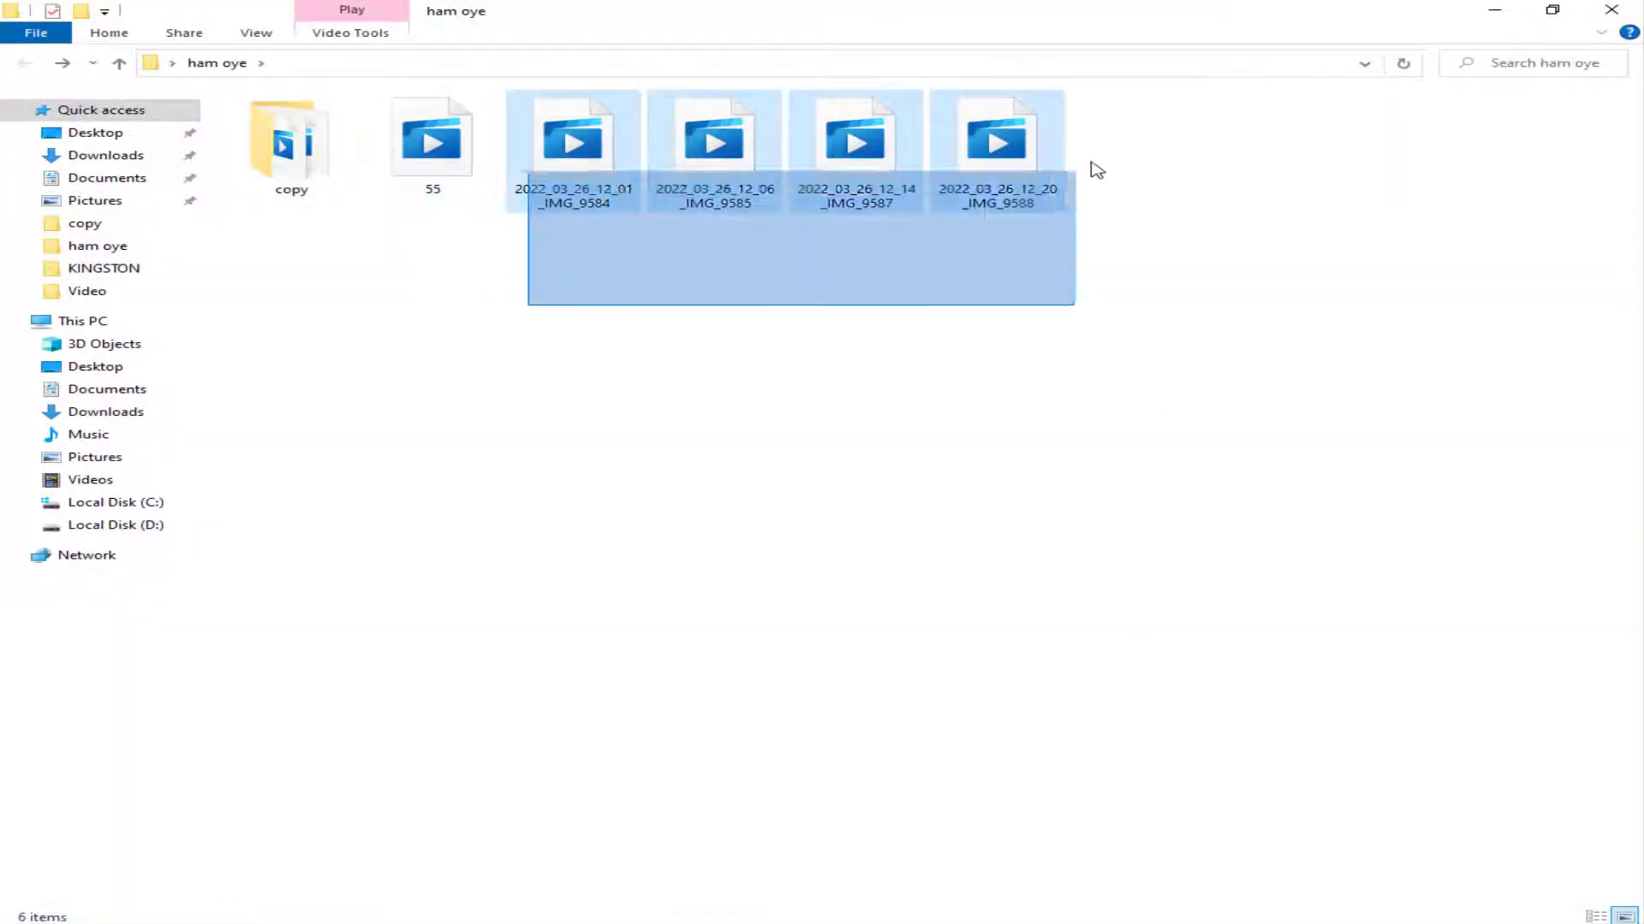
key(Delete)
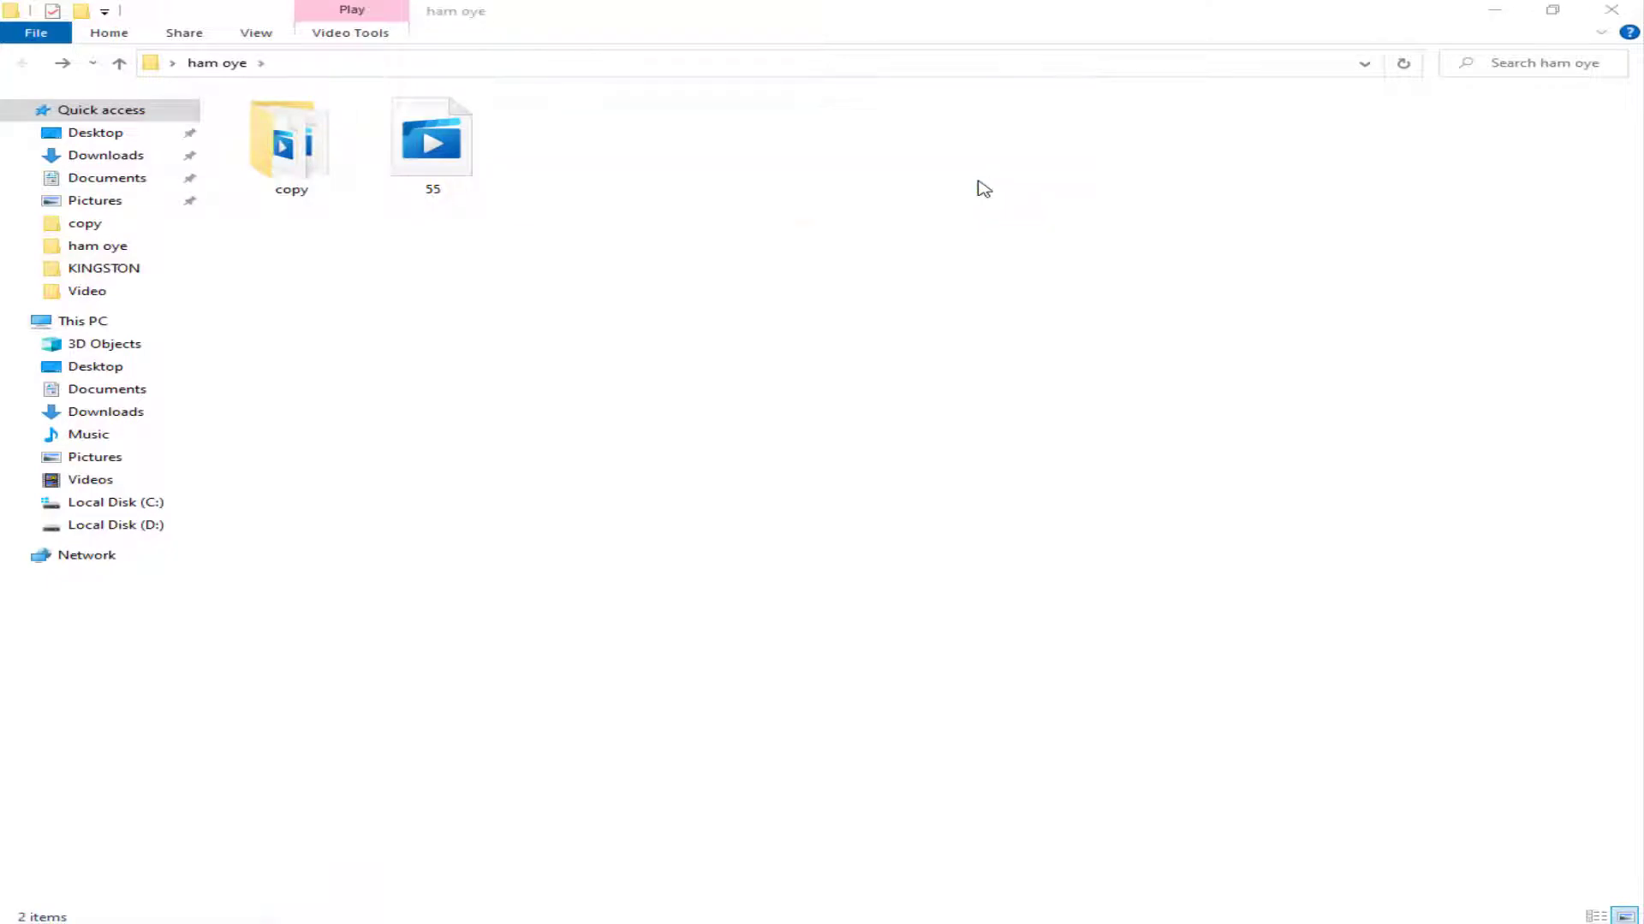
Empty the desktop's Recycle Bin permanently and restore the ham oye folder window to full size
double_click(570, 10)
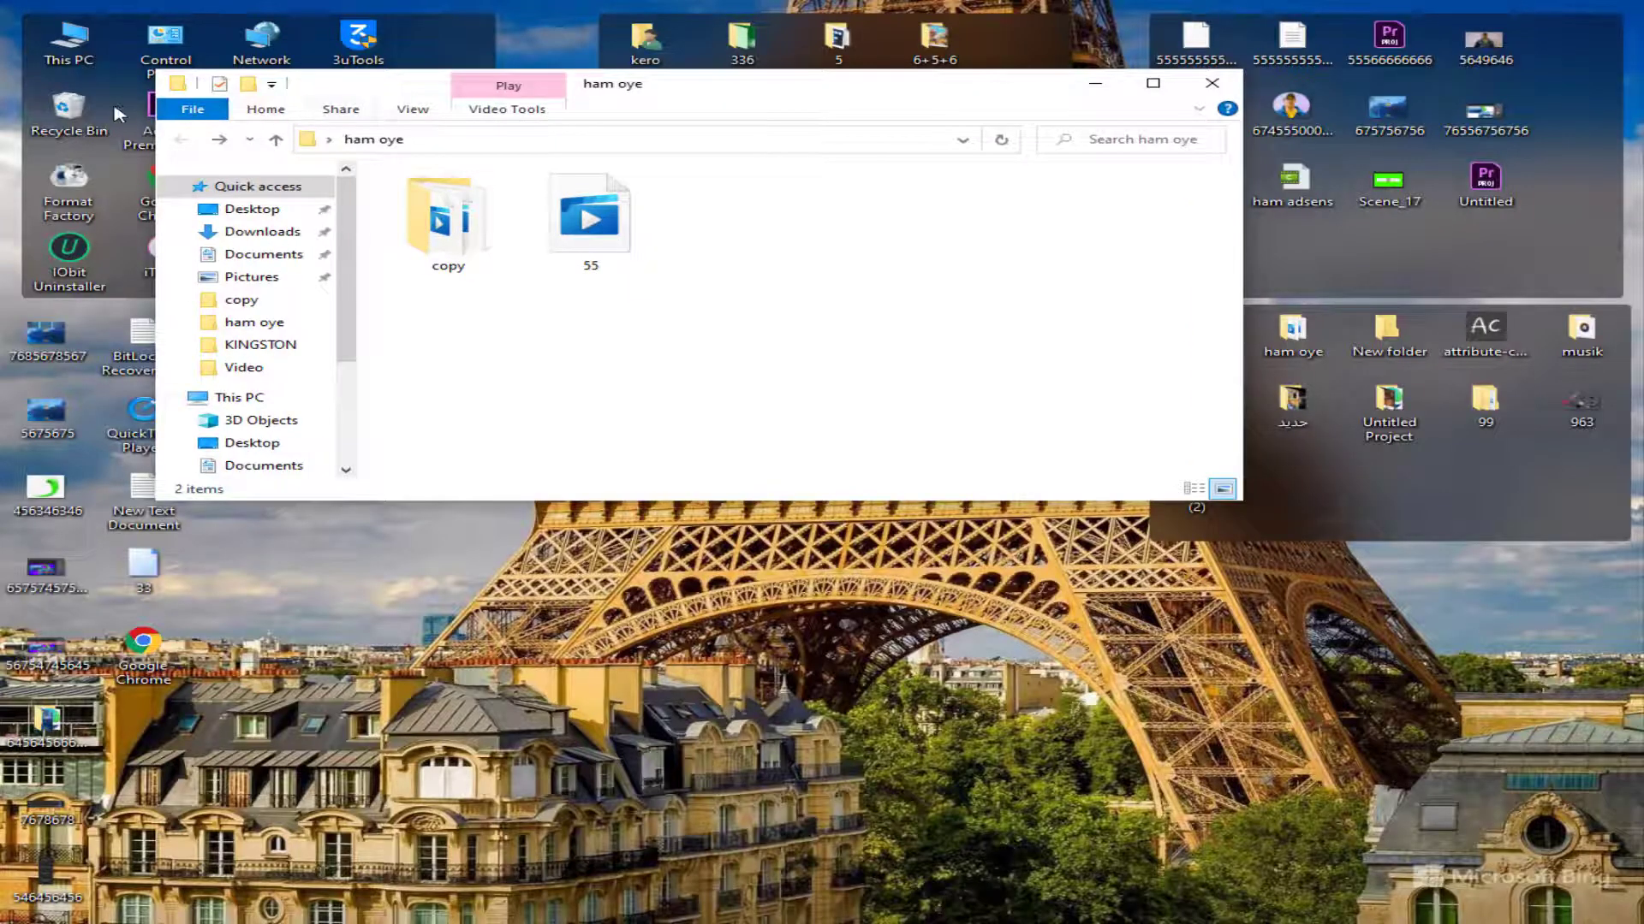
right_click(118, 114)
click(219, 139)
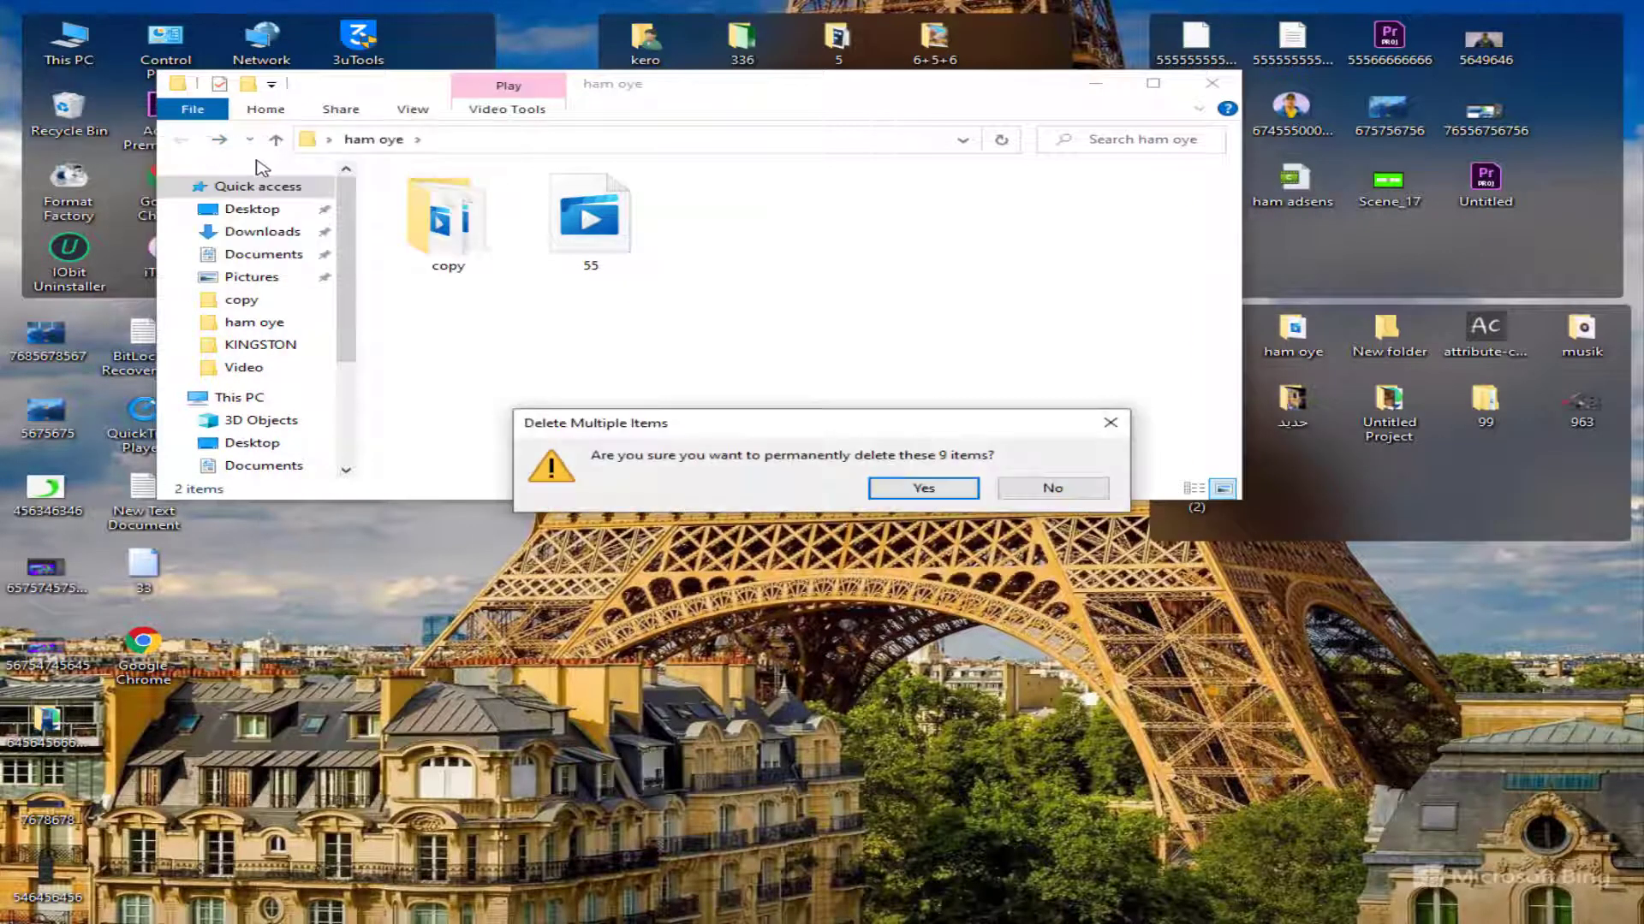
key(Return)
click(1153, 83)
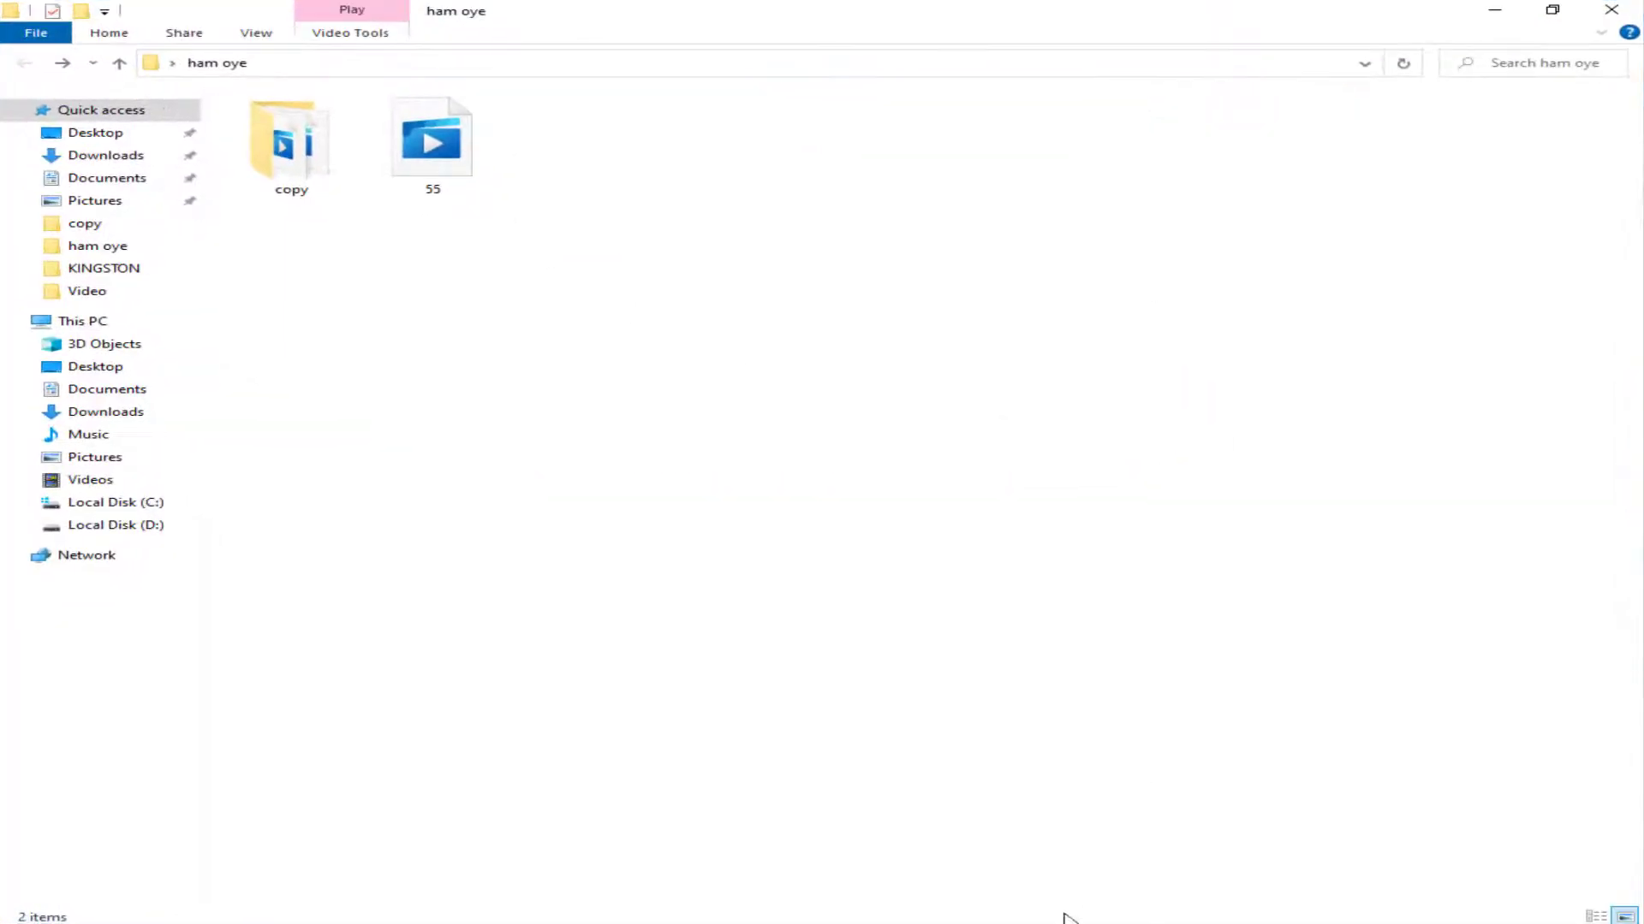
Switch to HandBrake and close it
click(1070, 920)
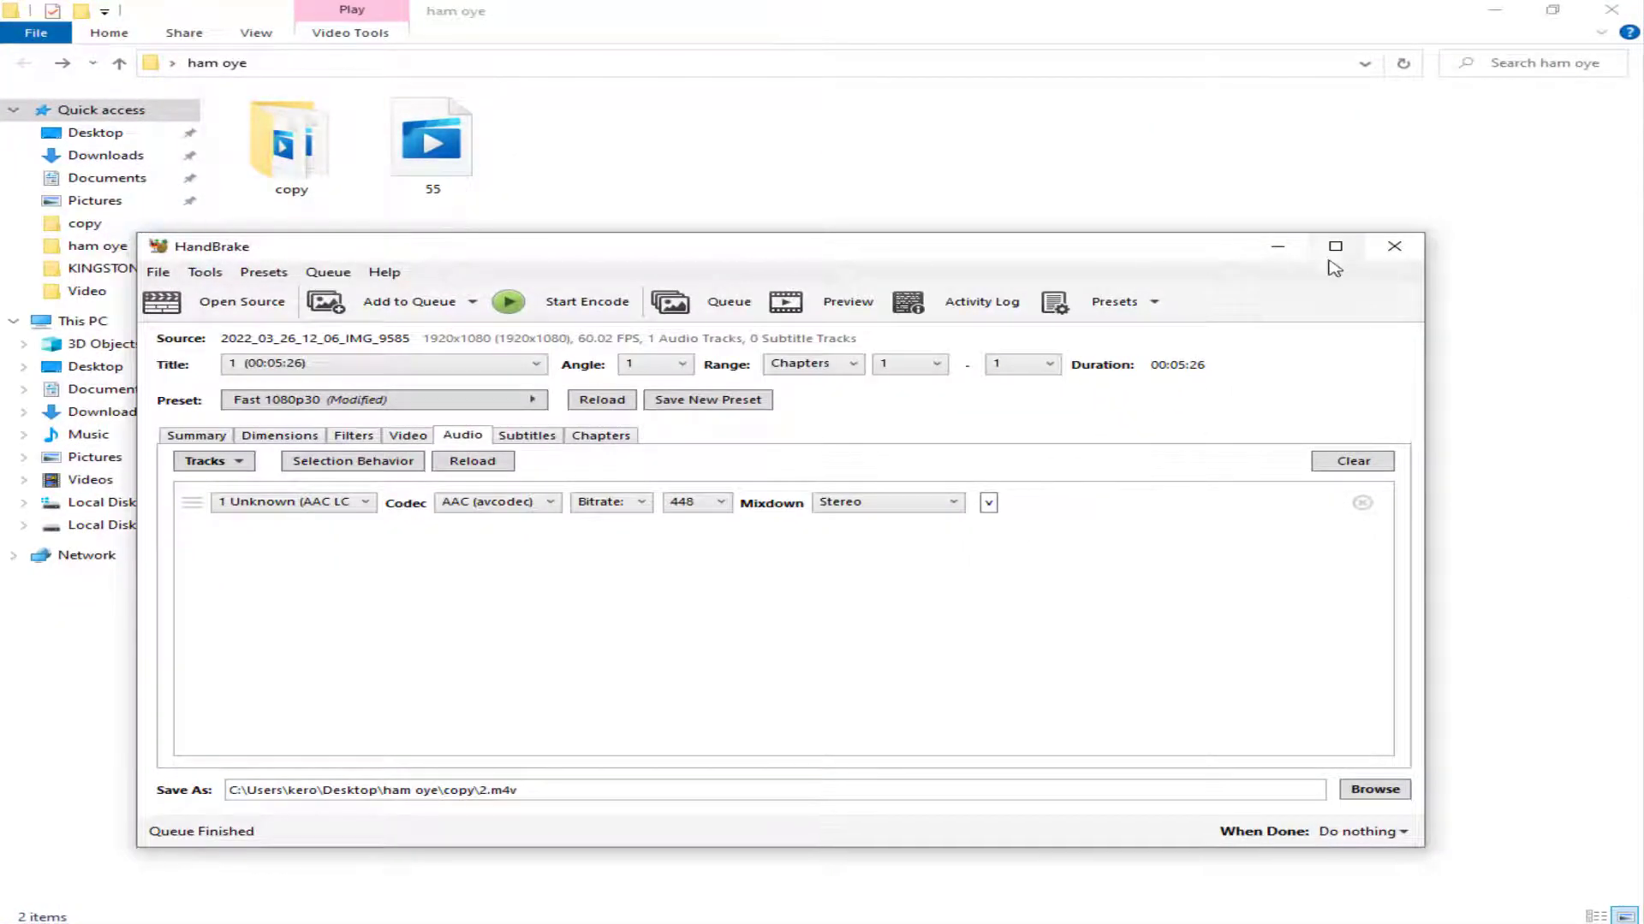
click(1393, 247)
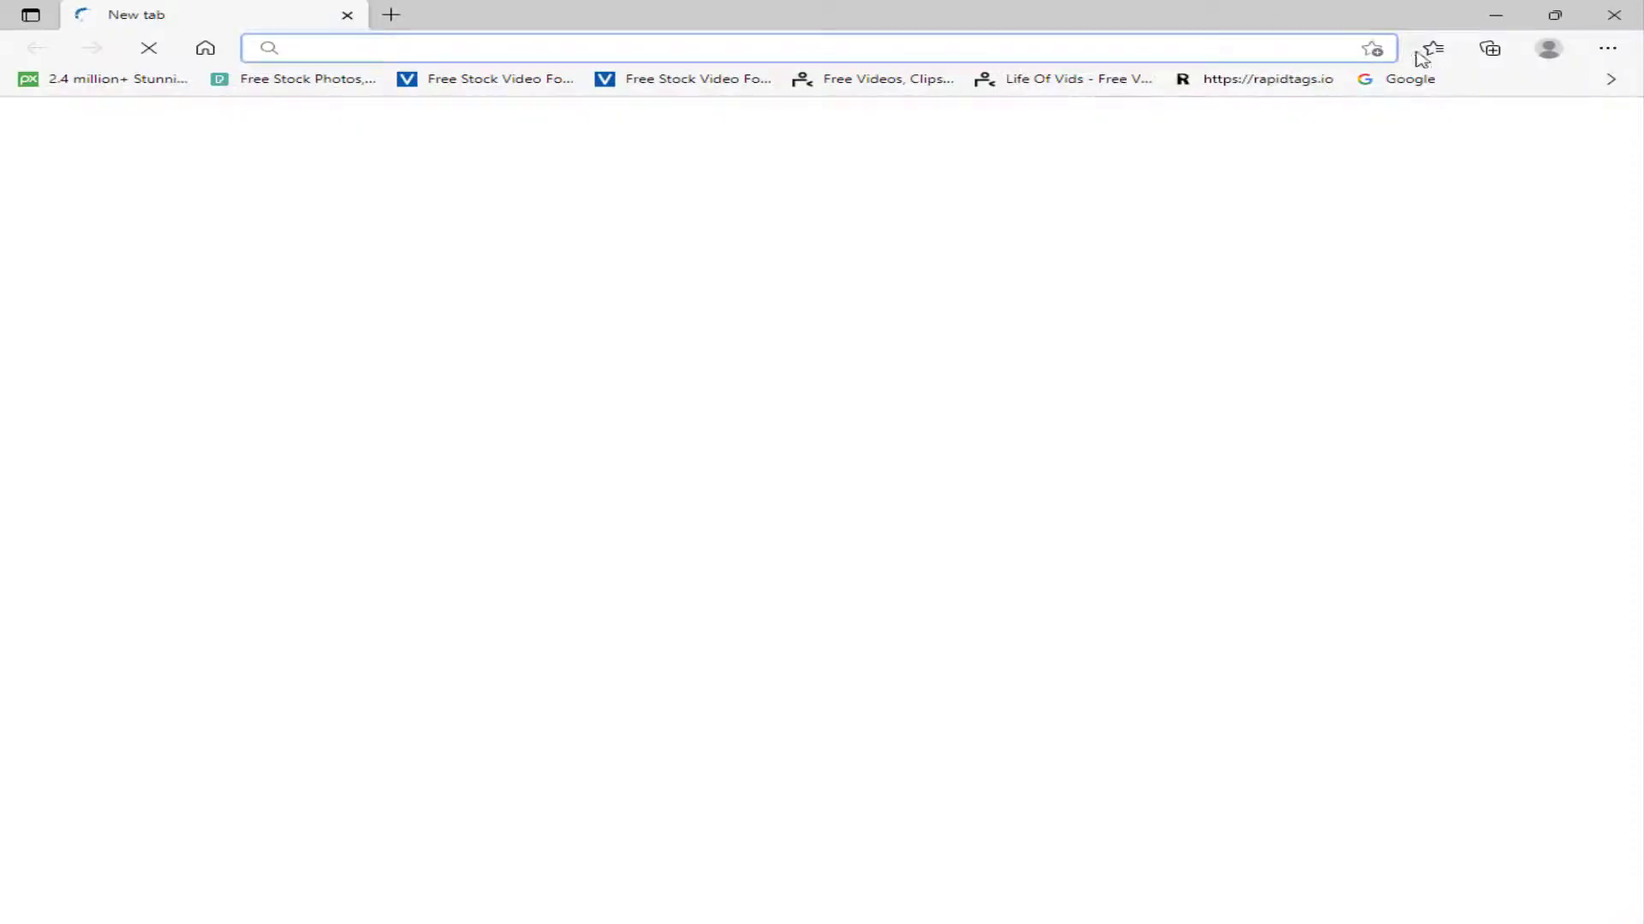
In Microsoft Edge, search Google for handbrake and open the official handbrake.fr website
click(1425, 79)
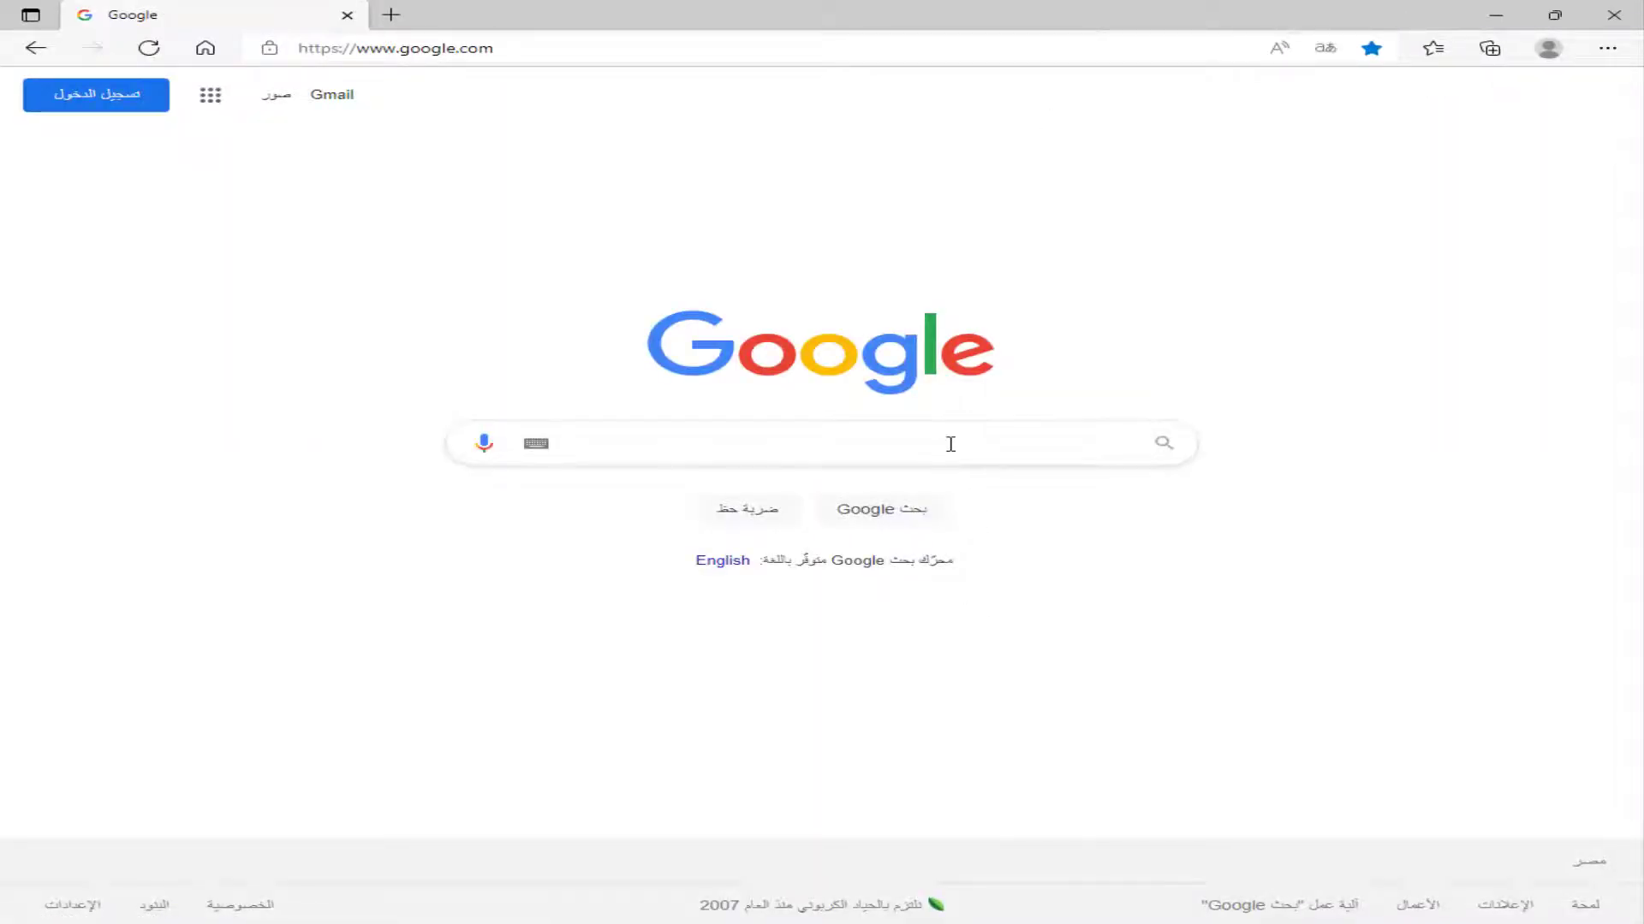
click(948, 443)
text(ha)
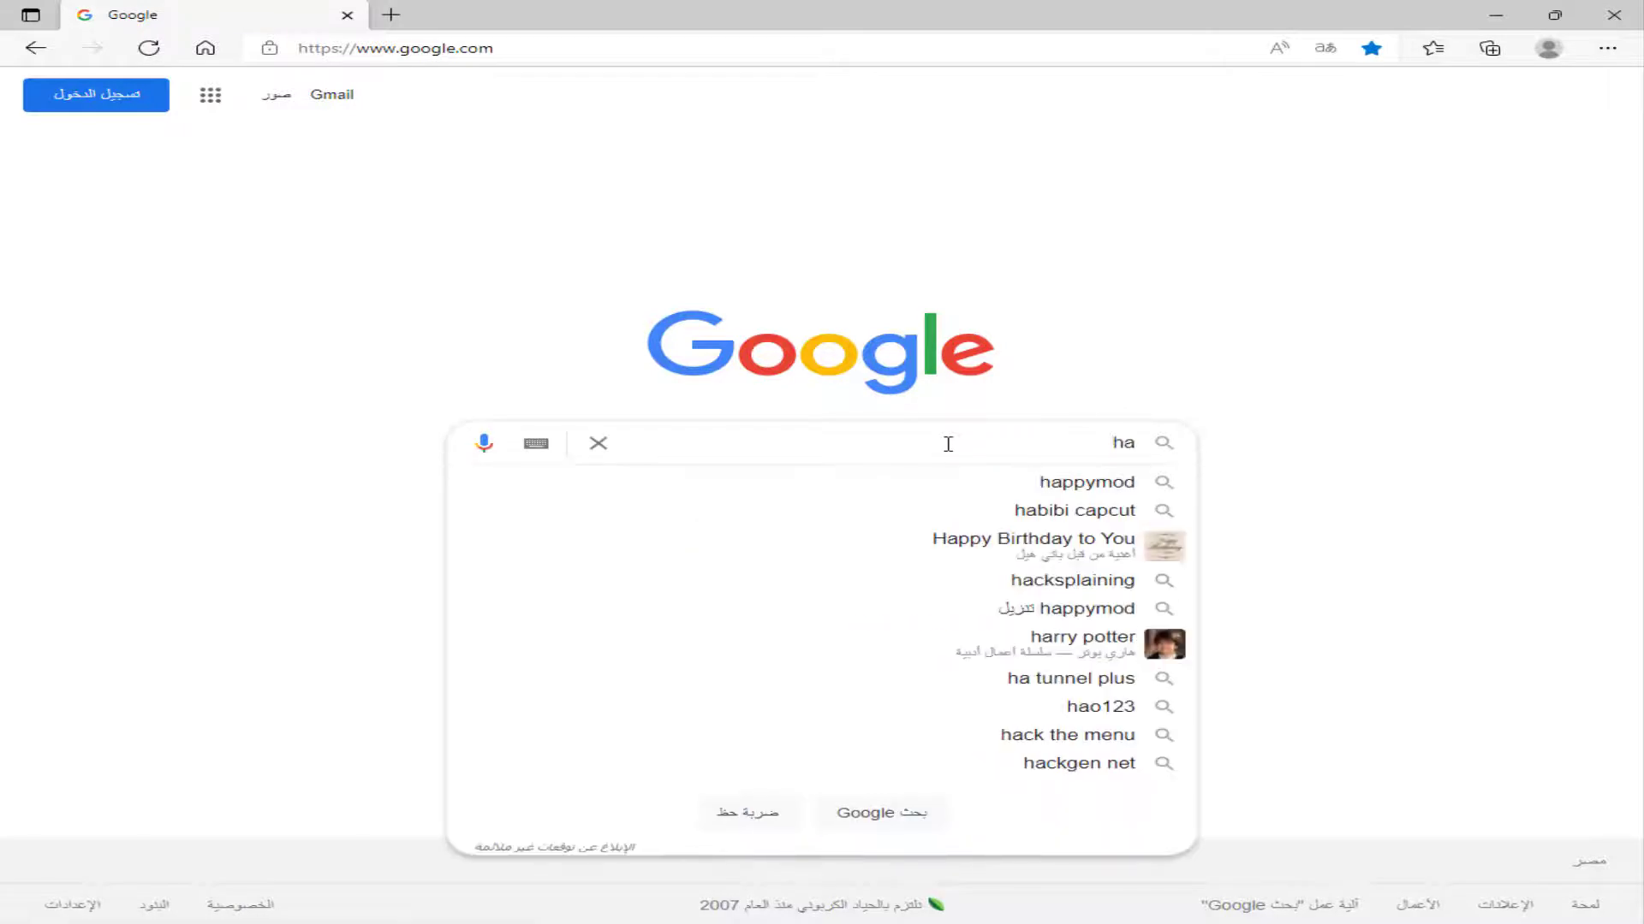
text(nd)
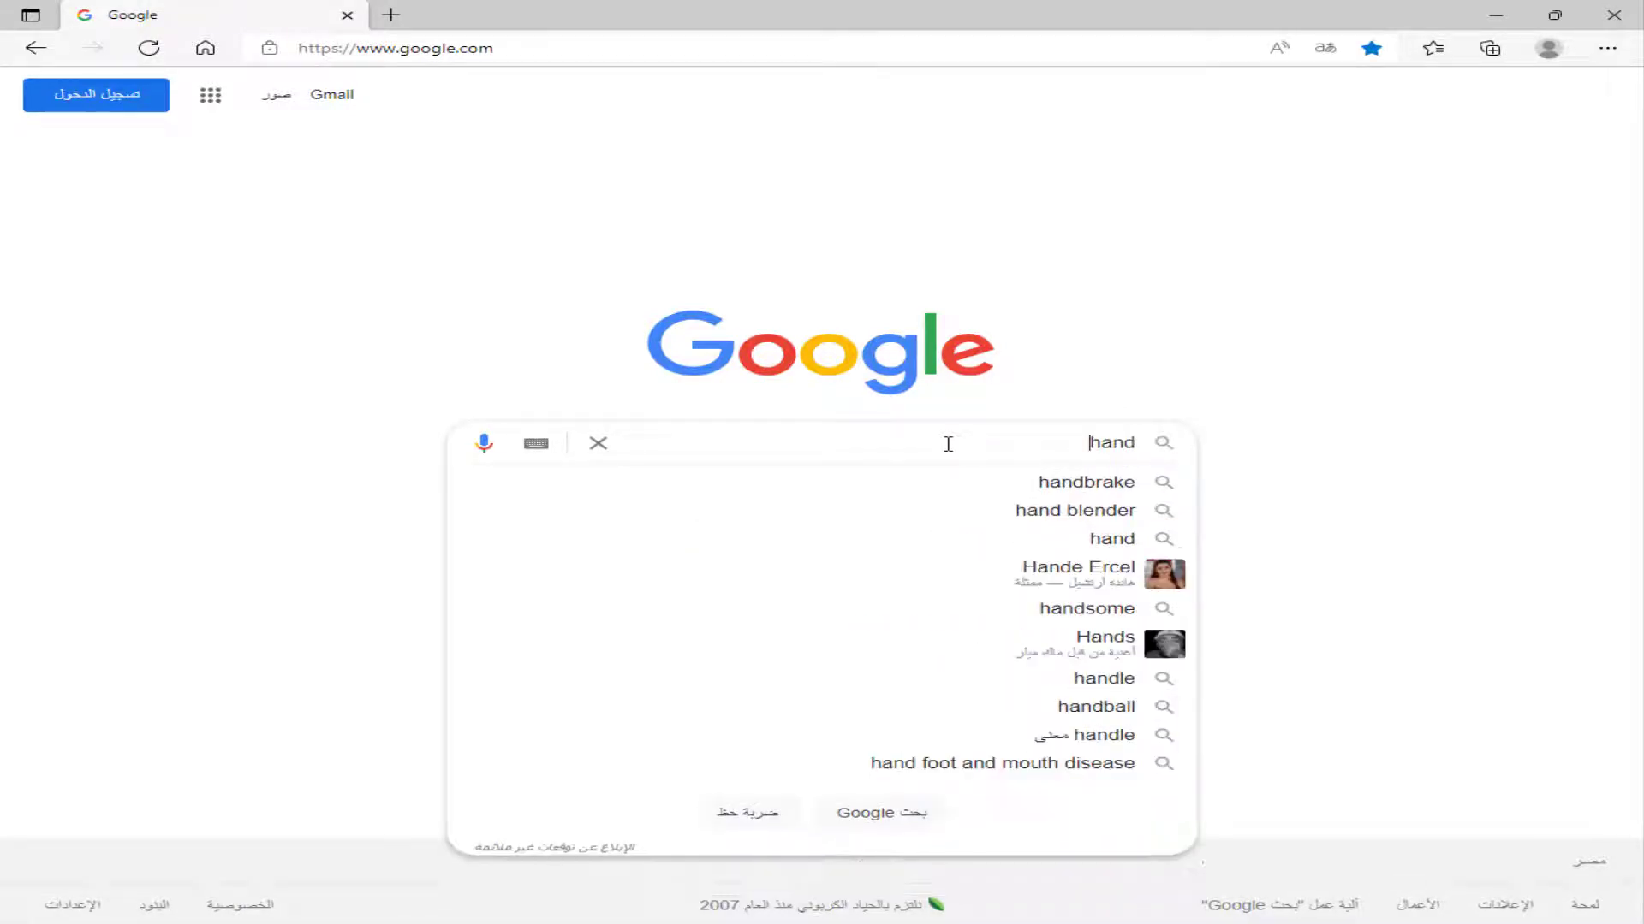
click(1092, 479)
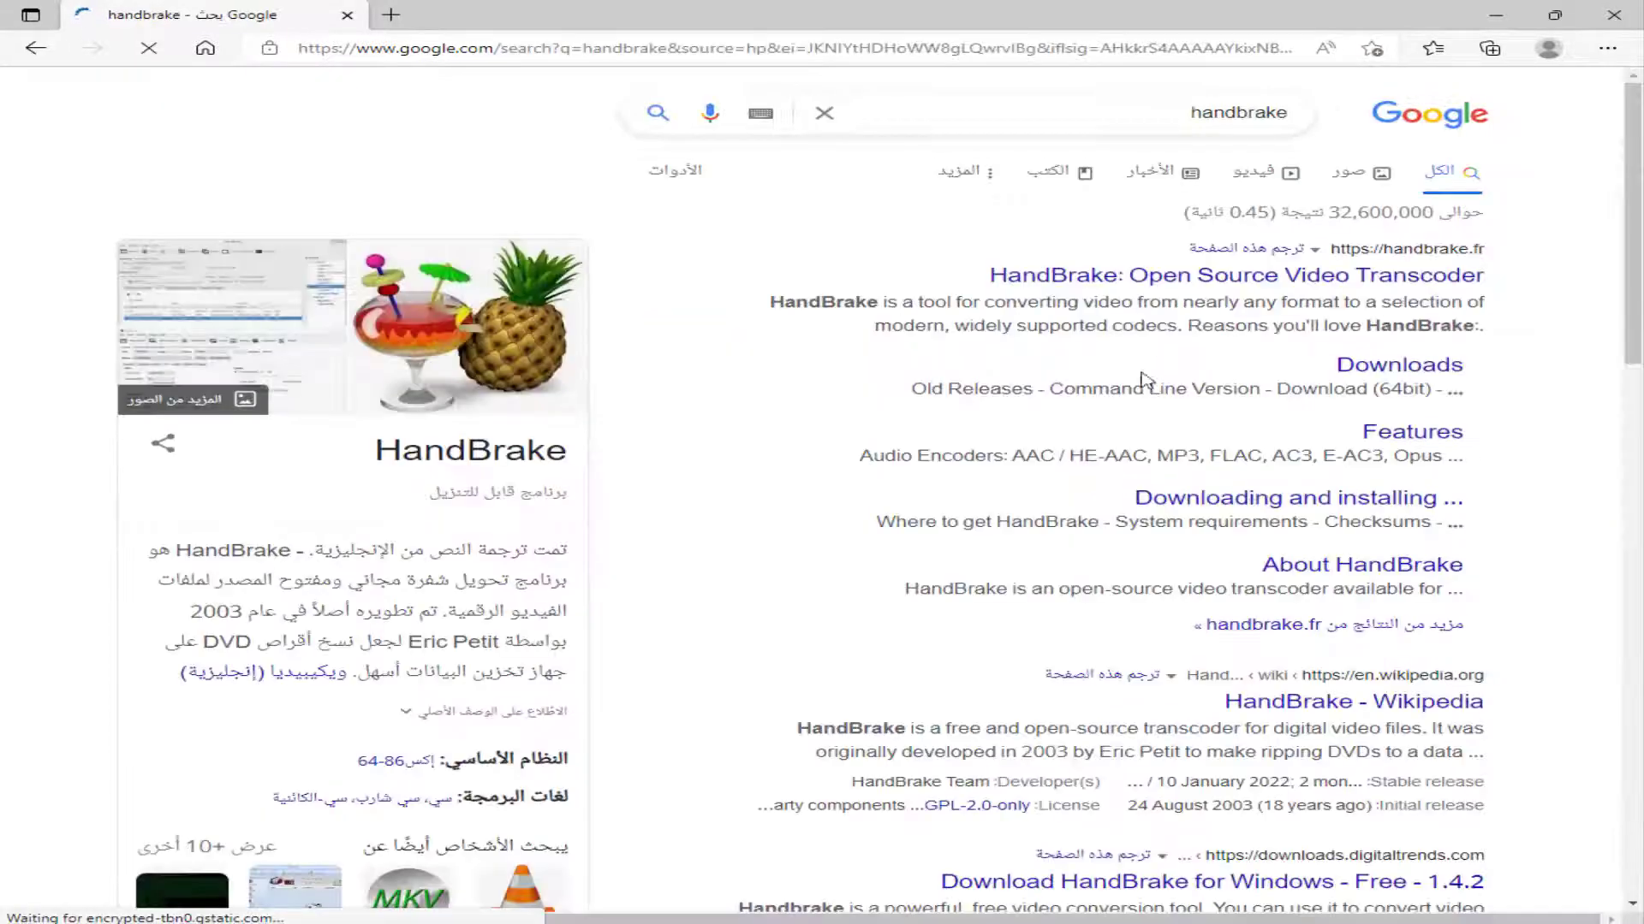
click(1145, 278)
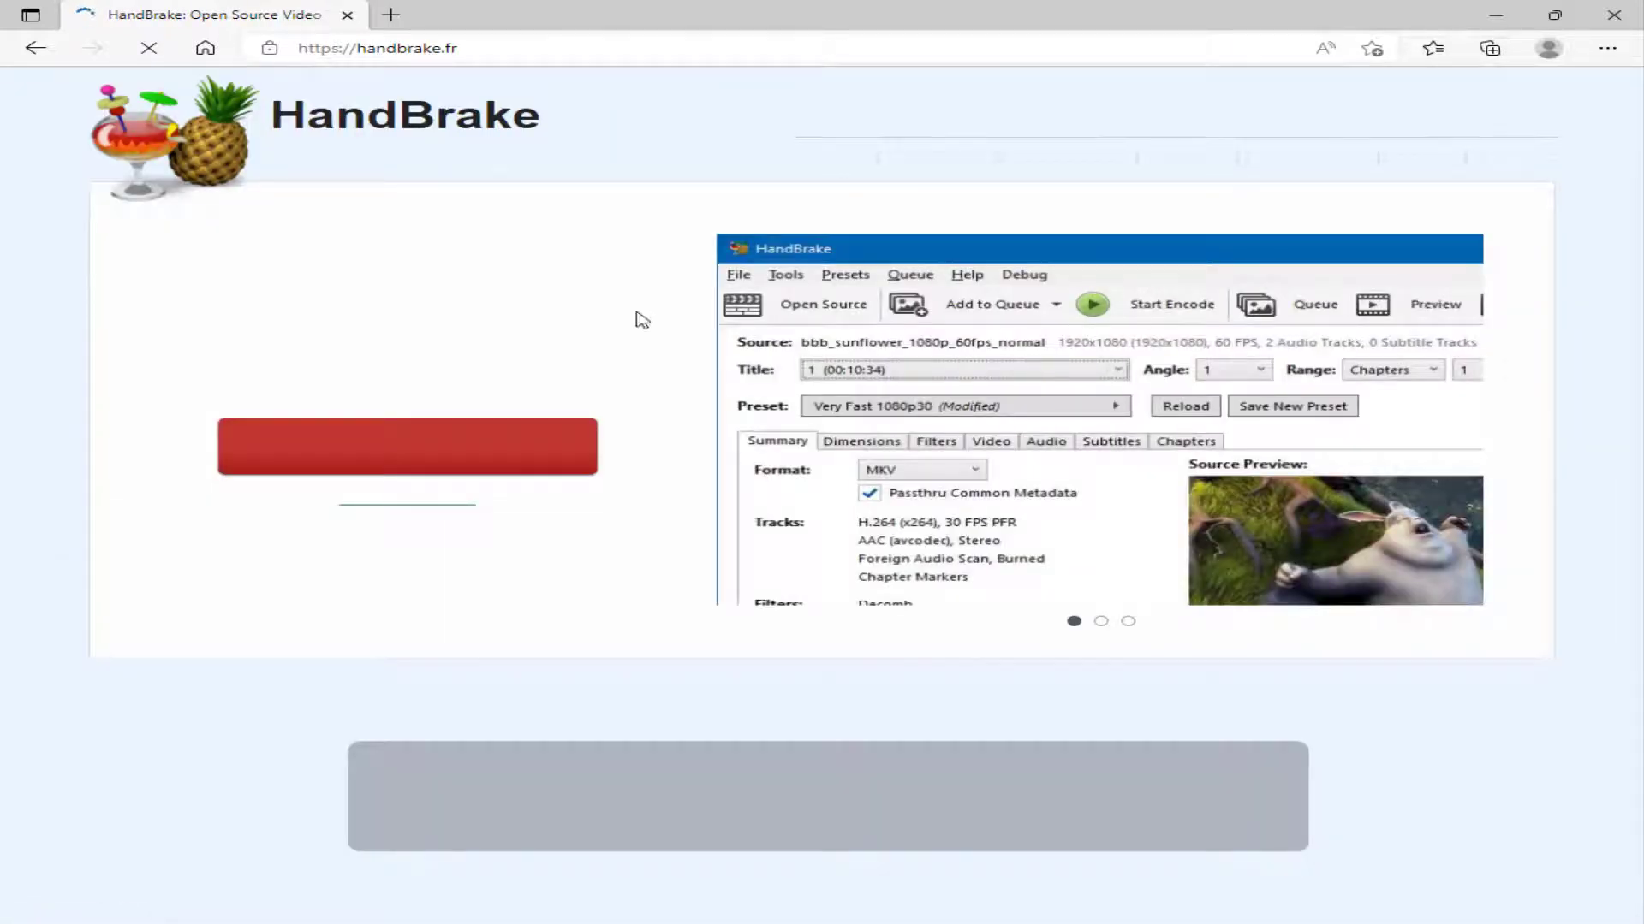
Download the installer HandBrake-1.5.1-x86_64-Win_GUI.exe, briefly pausing and resuming the download
click(450, 454)
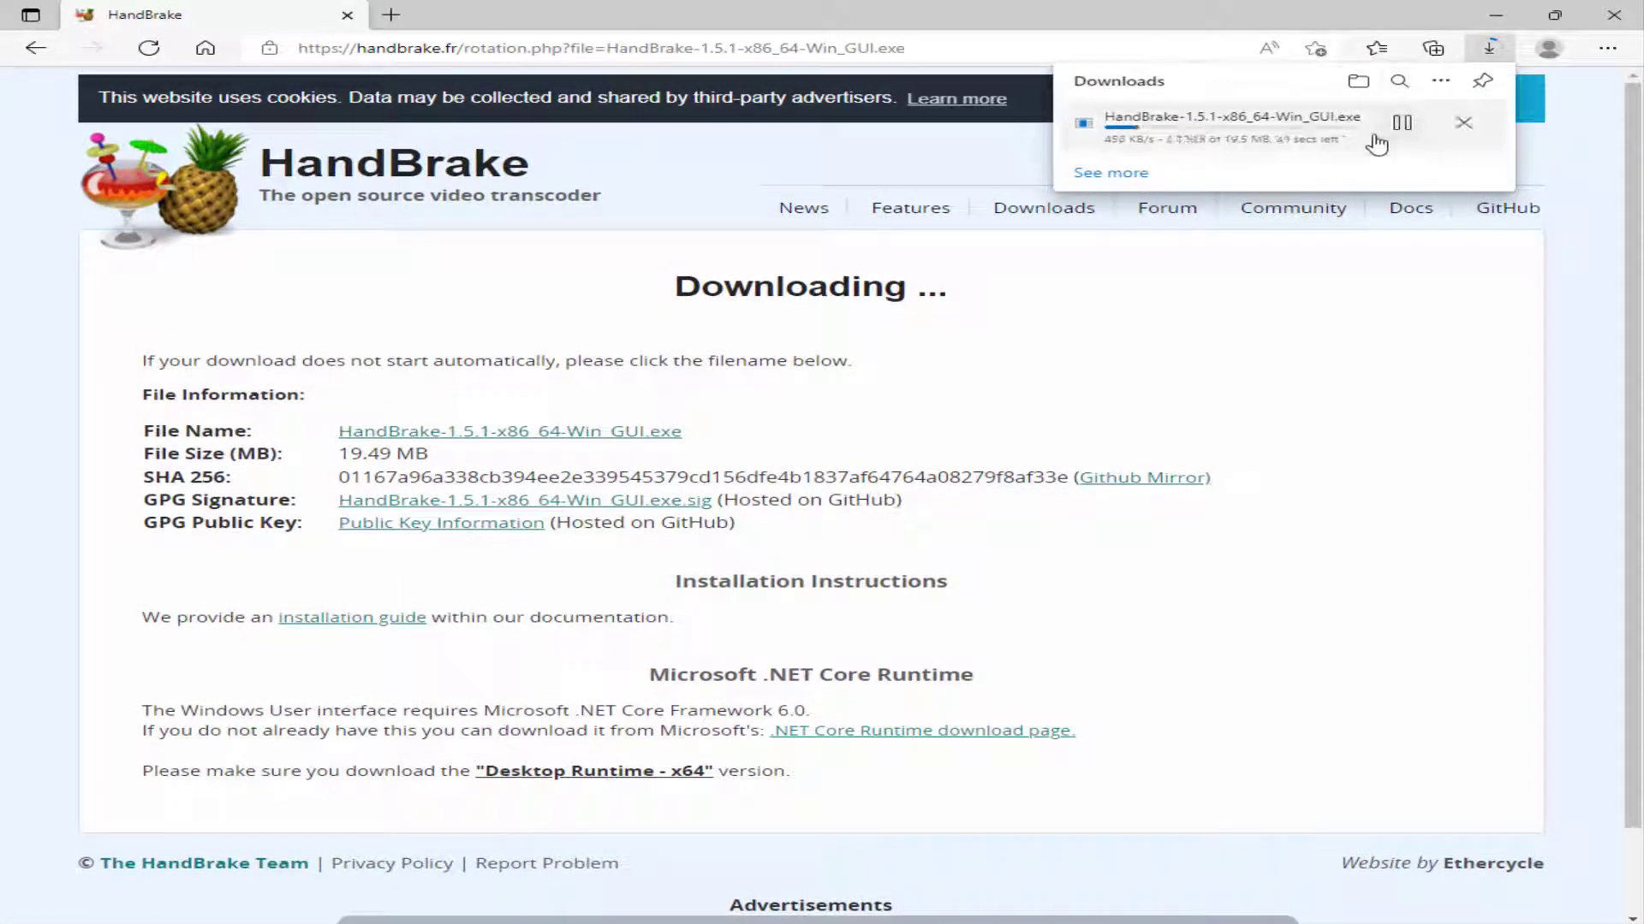
click(1403, 127)
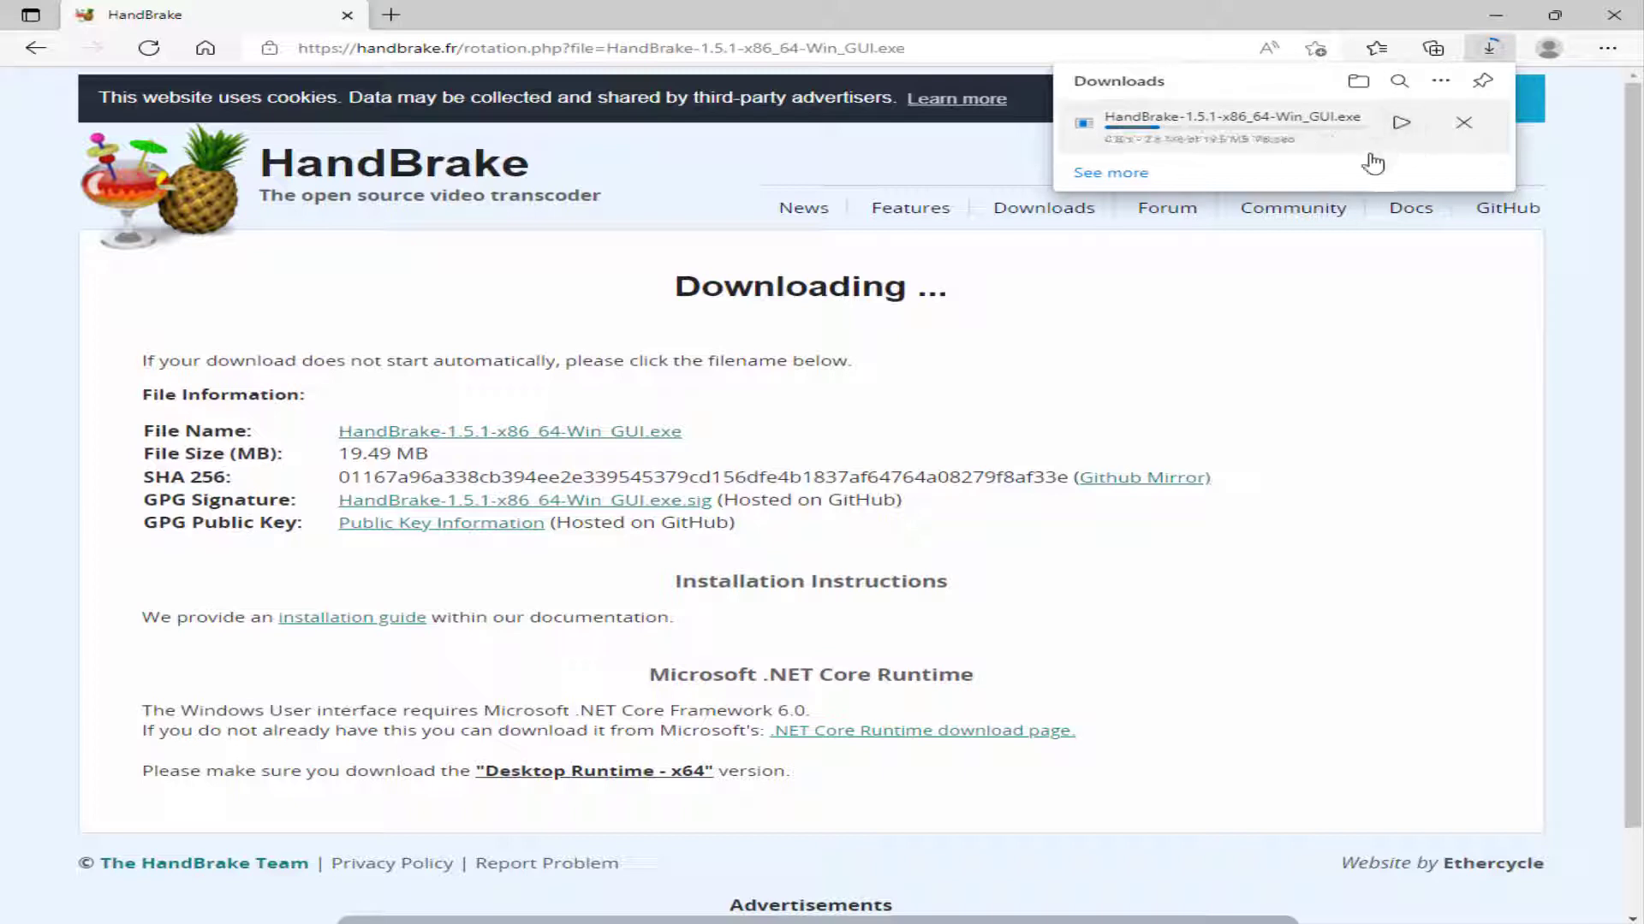
click(1404, 125)
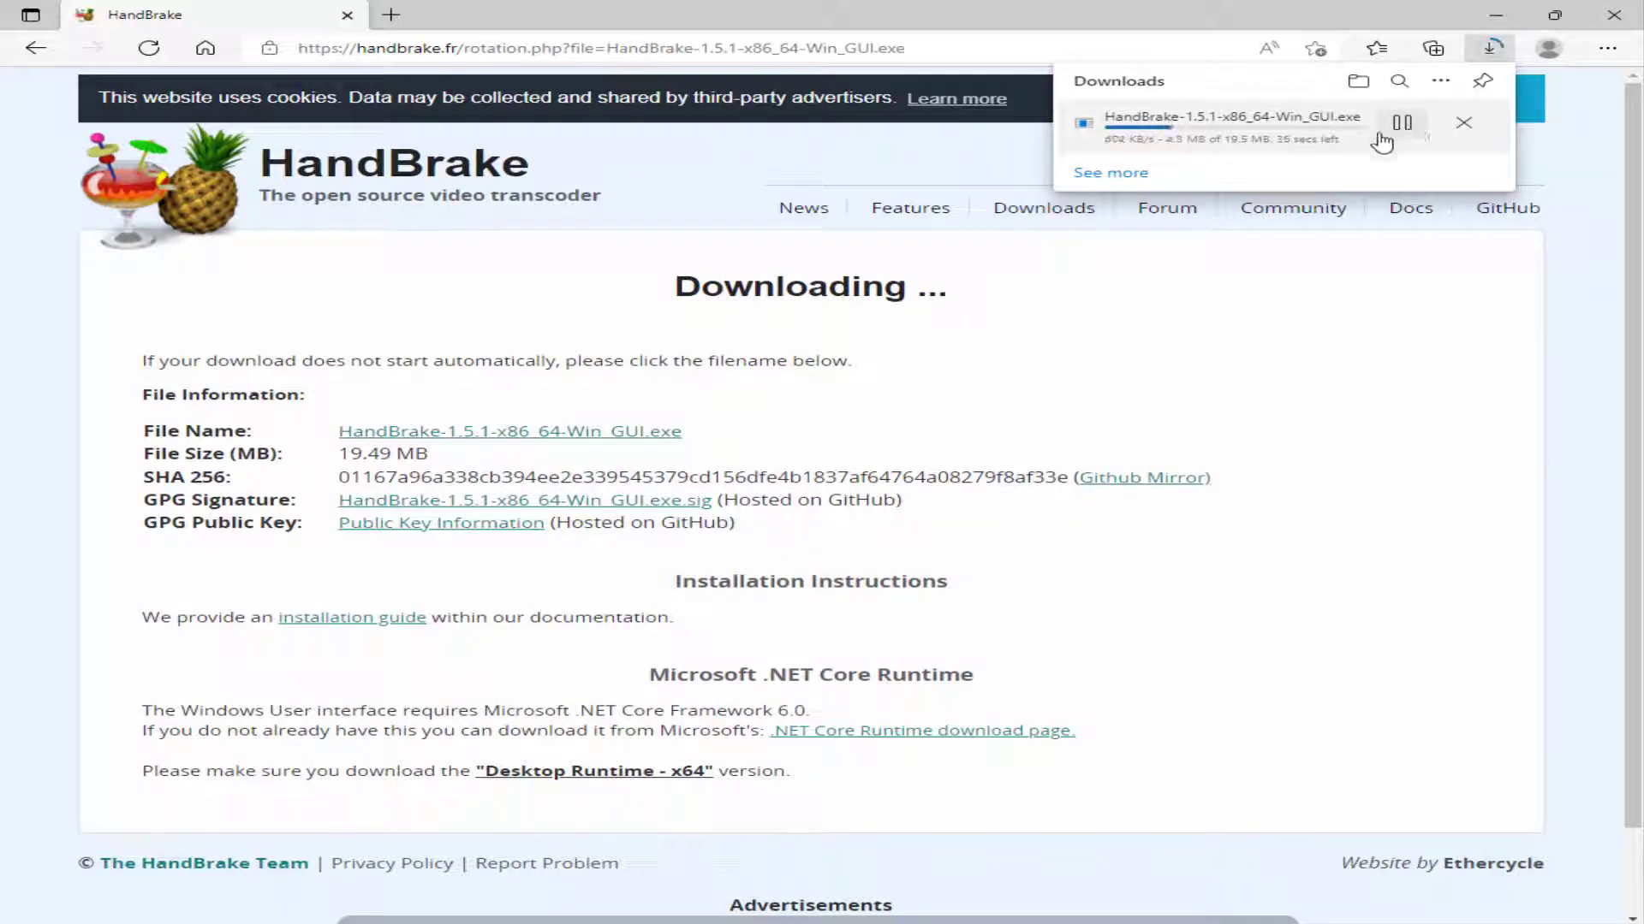
Uninstall HandBrake 1.4.2 from its desktop shortcut with Powerful Uninstall, automatically removing residual files, and close IObit Uninstaller
drag(1310, 9, 1192, 139)
click(1517, 8)
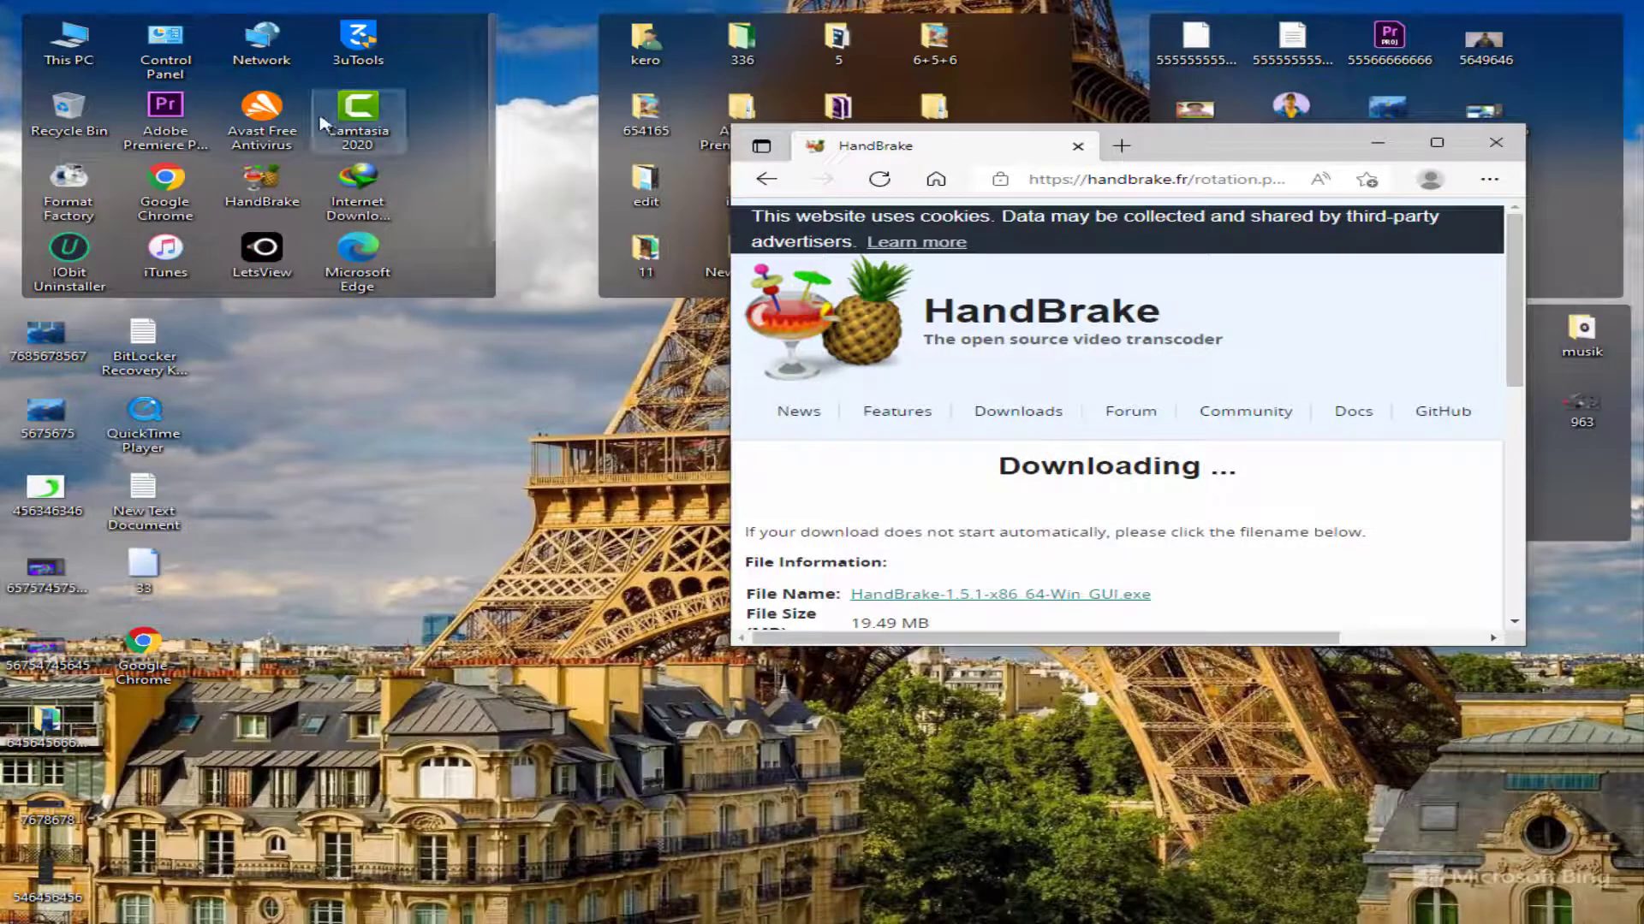
click(263, 187)
right_click(262, 187)
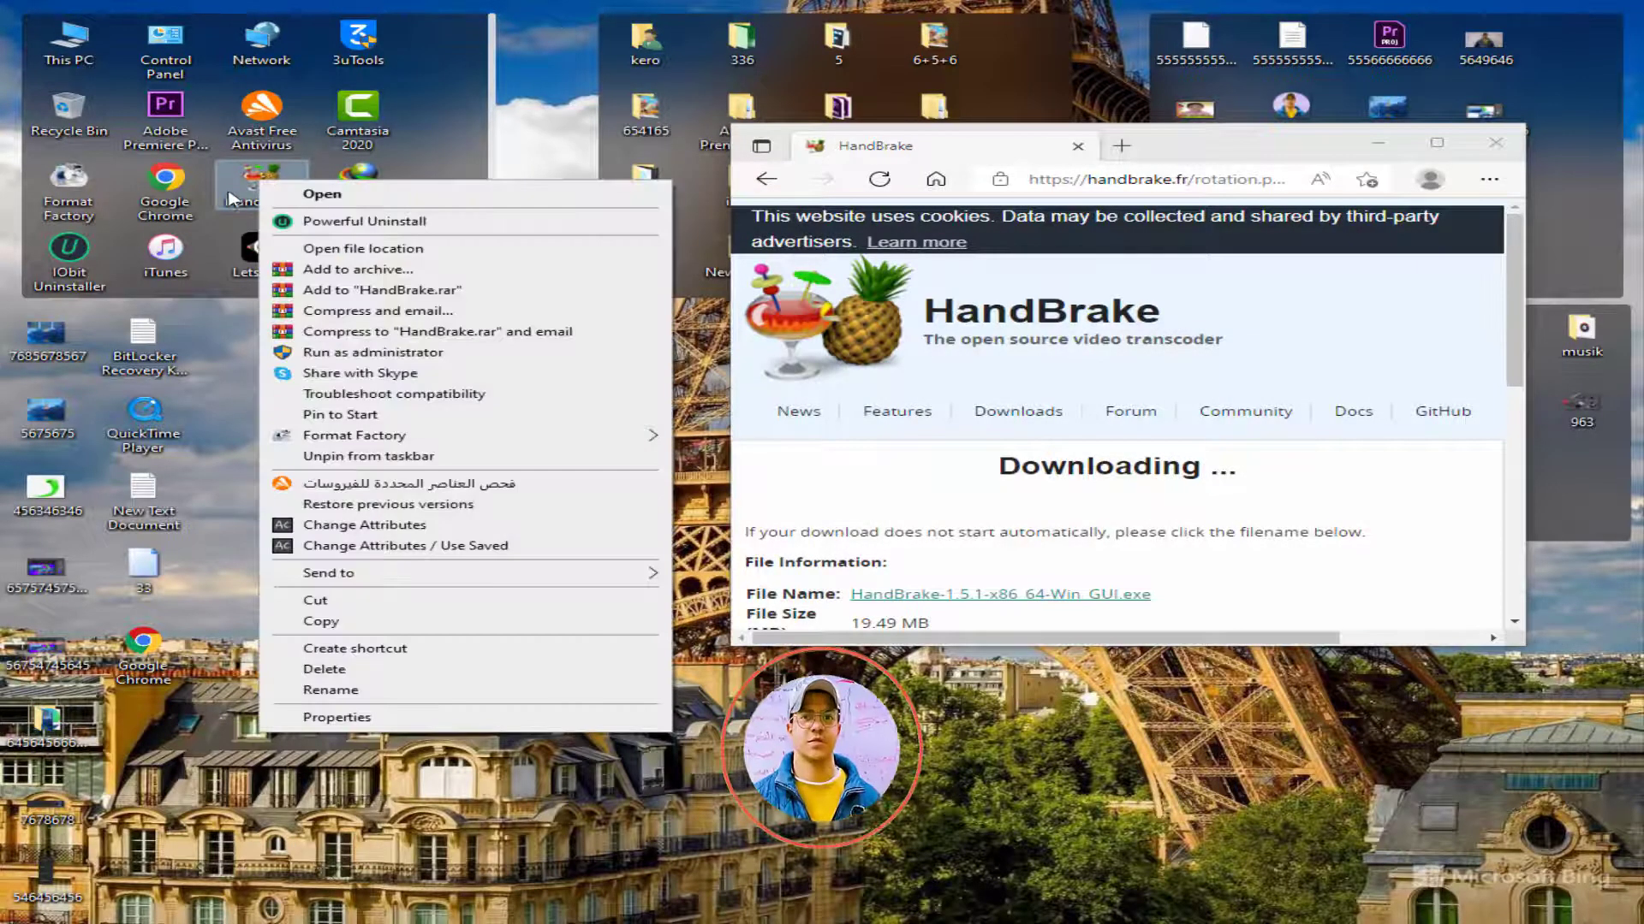
click(308, 213)
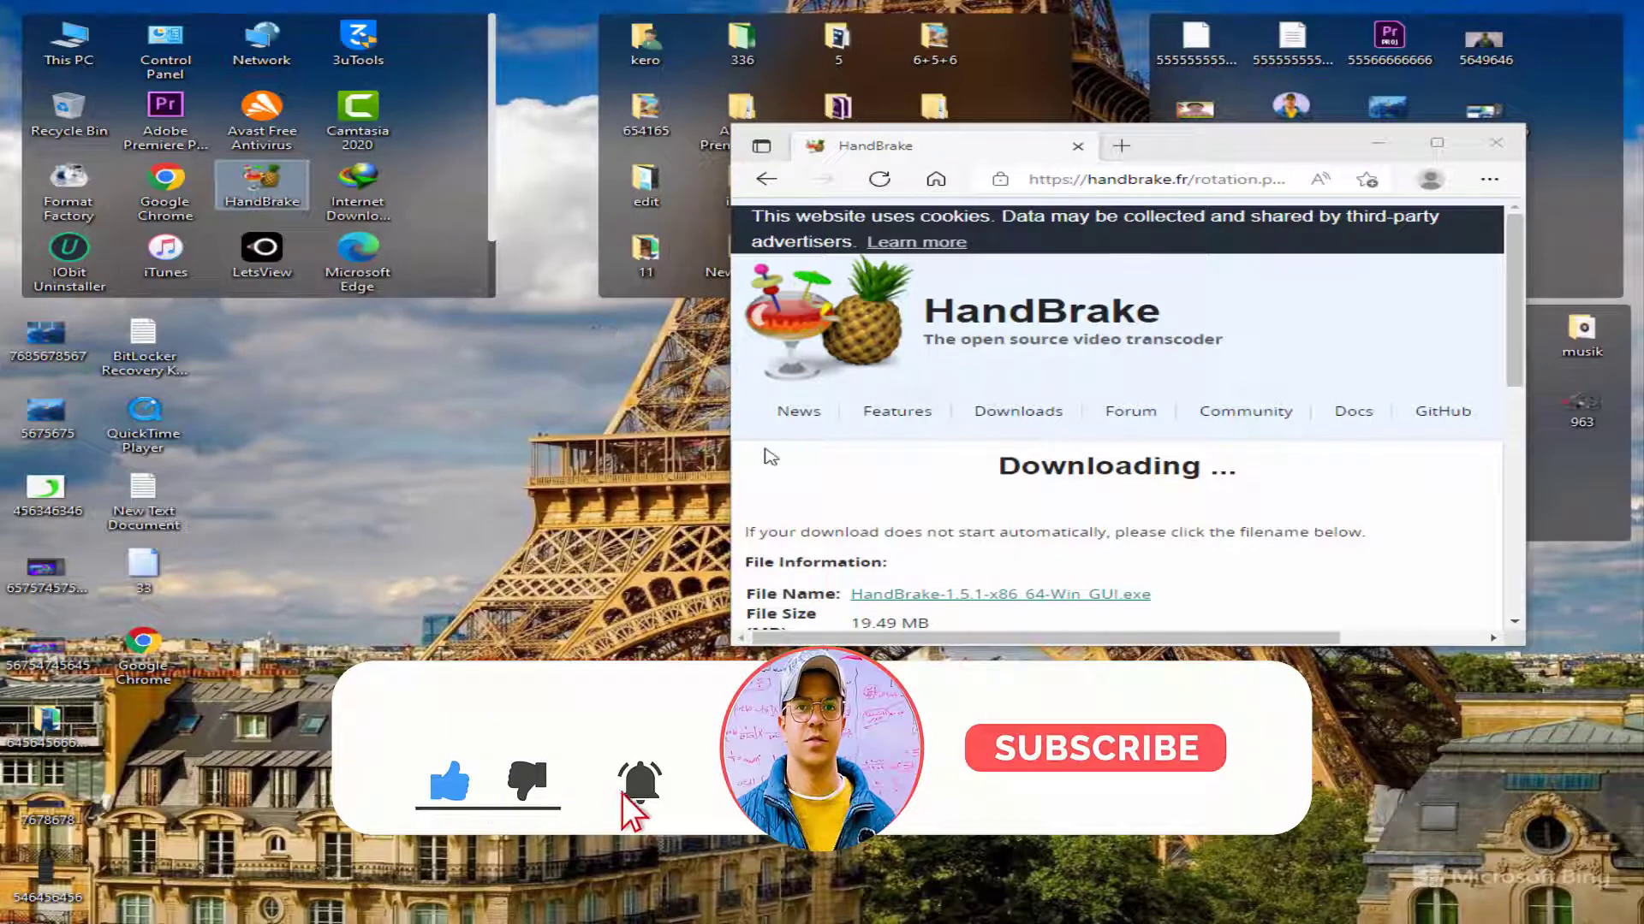
click(1438, 147)
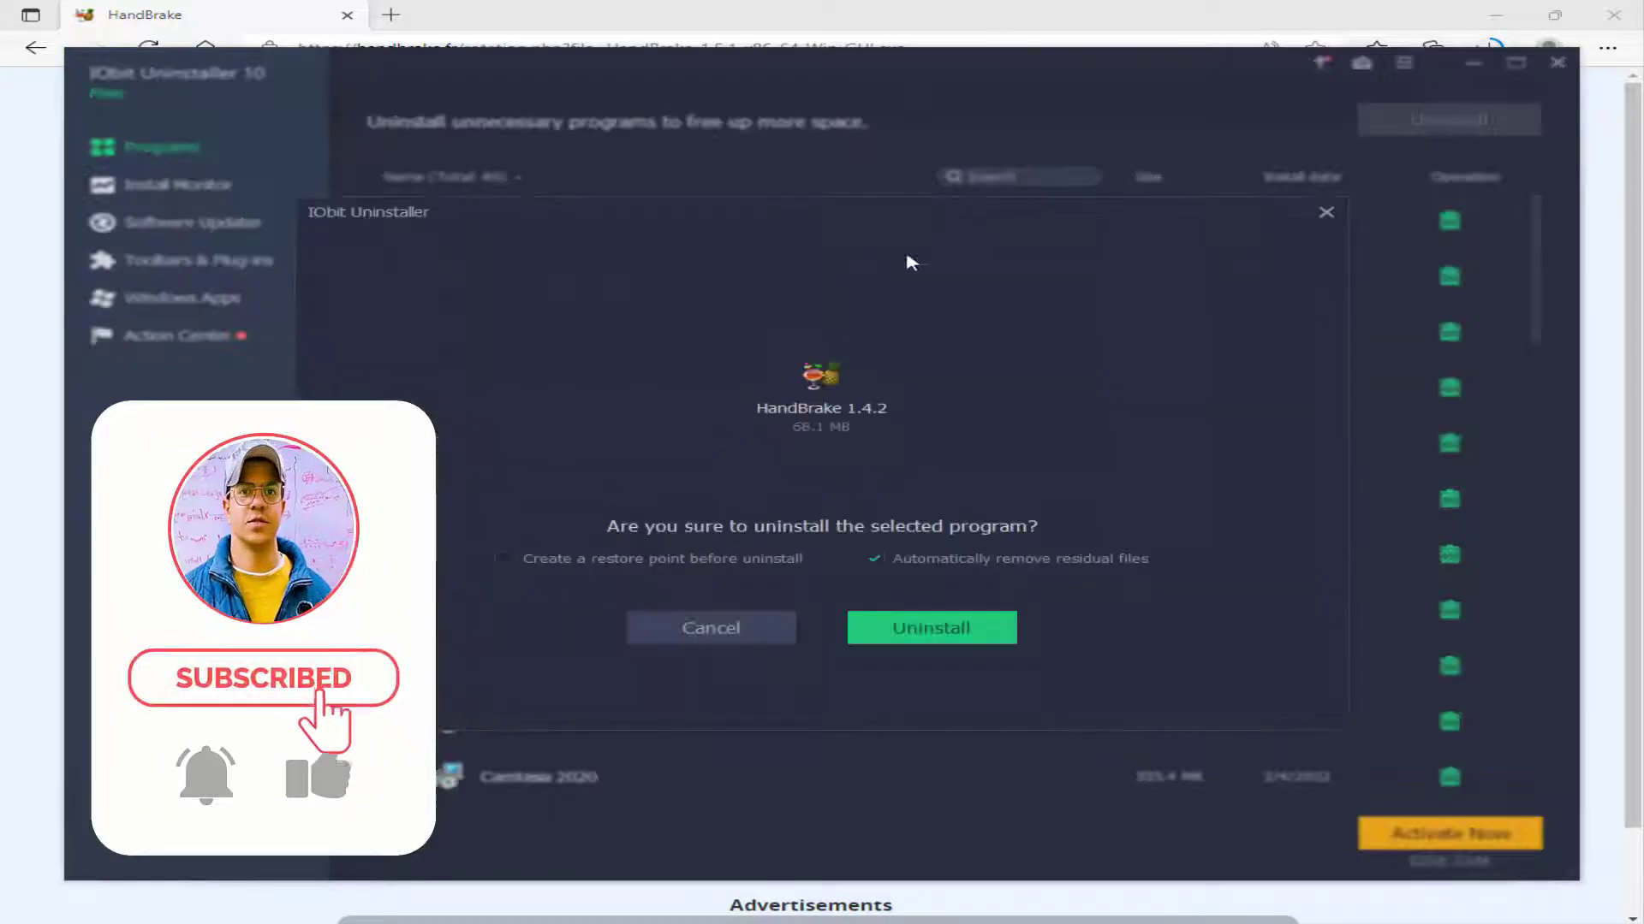
click(962, 627)
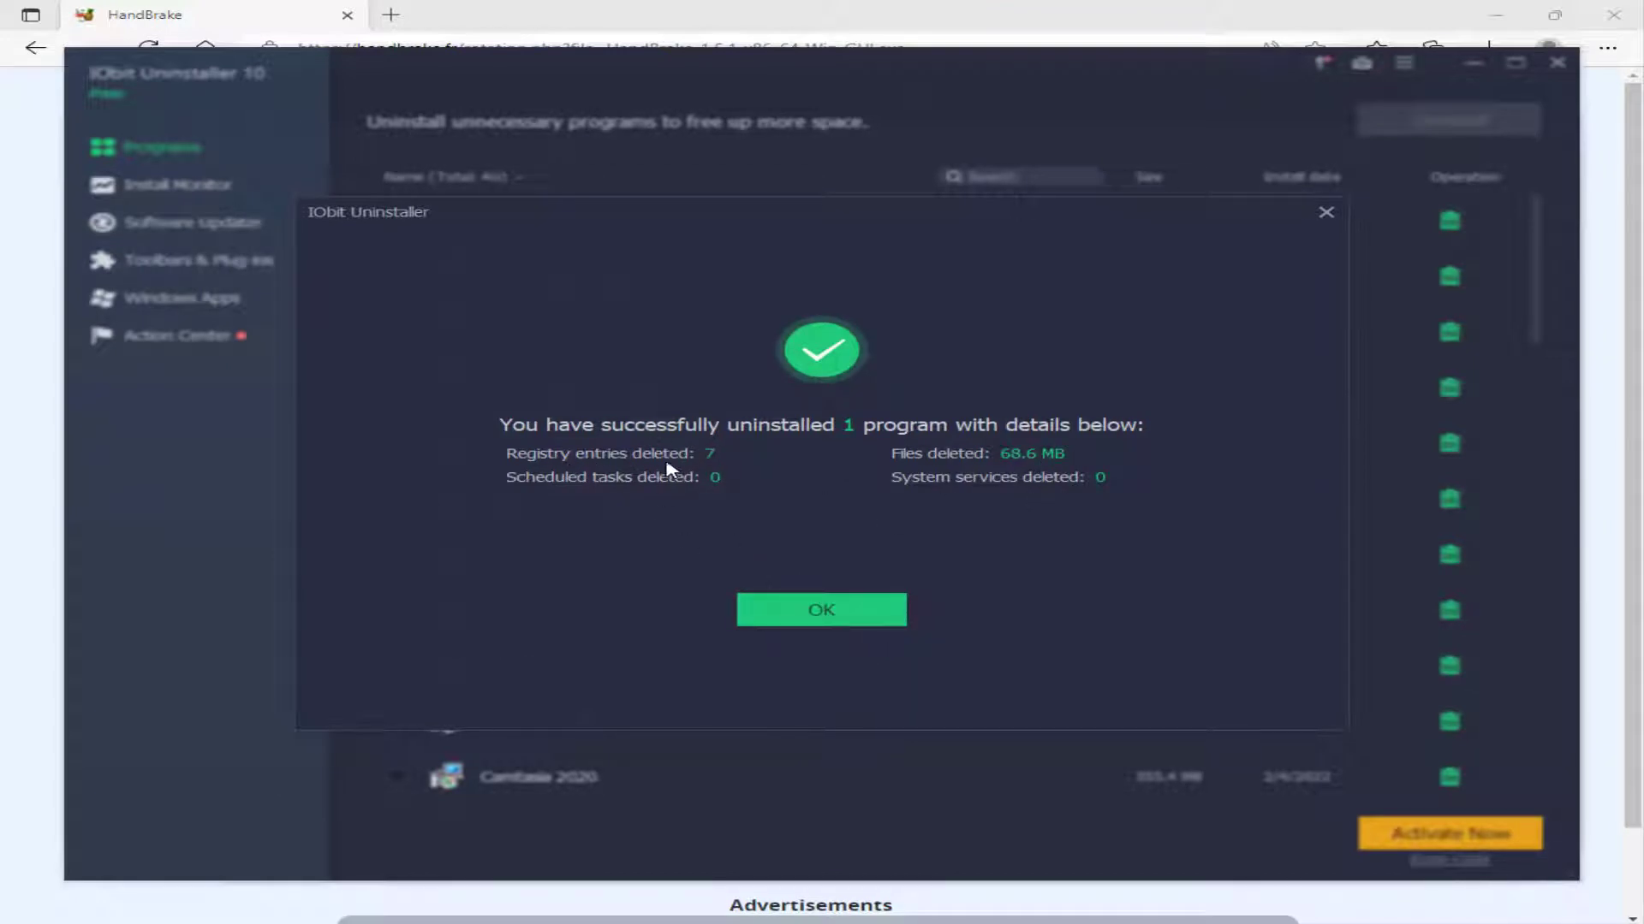
click(840, 607)
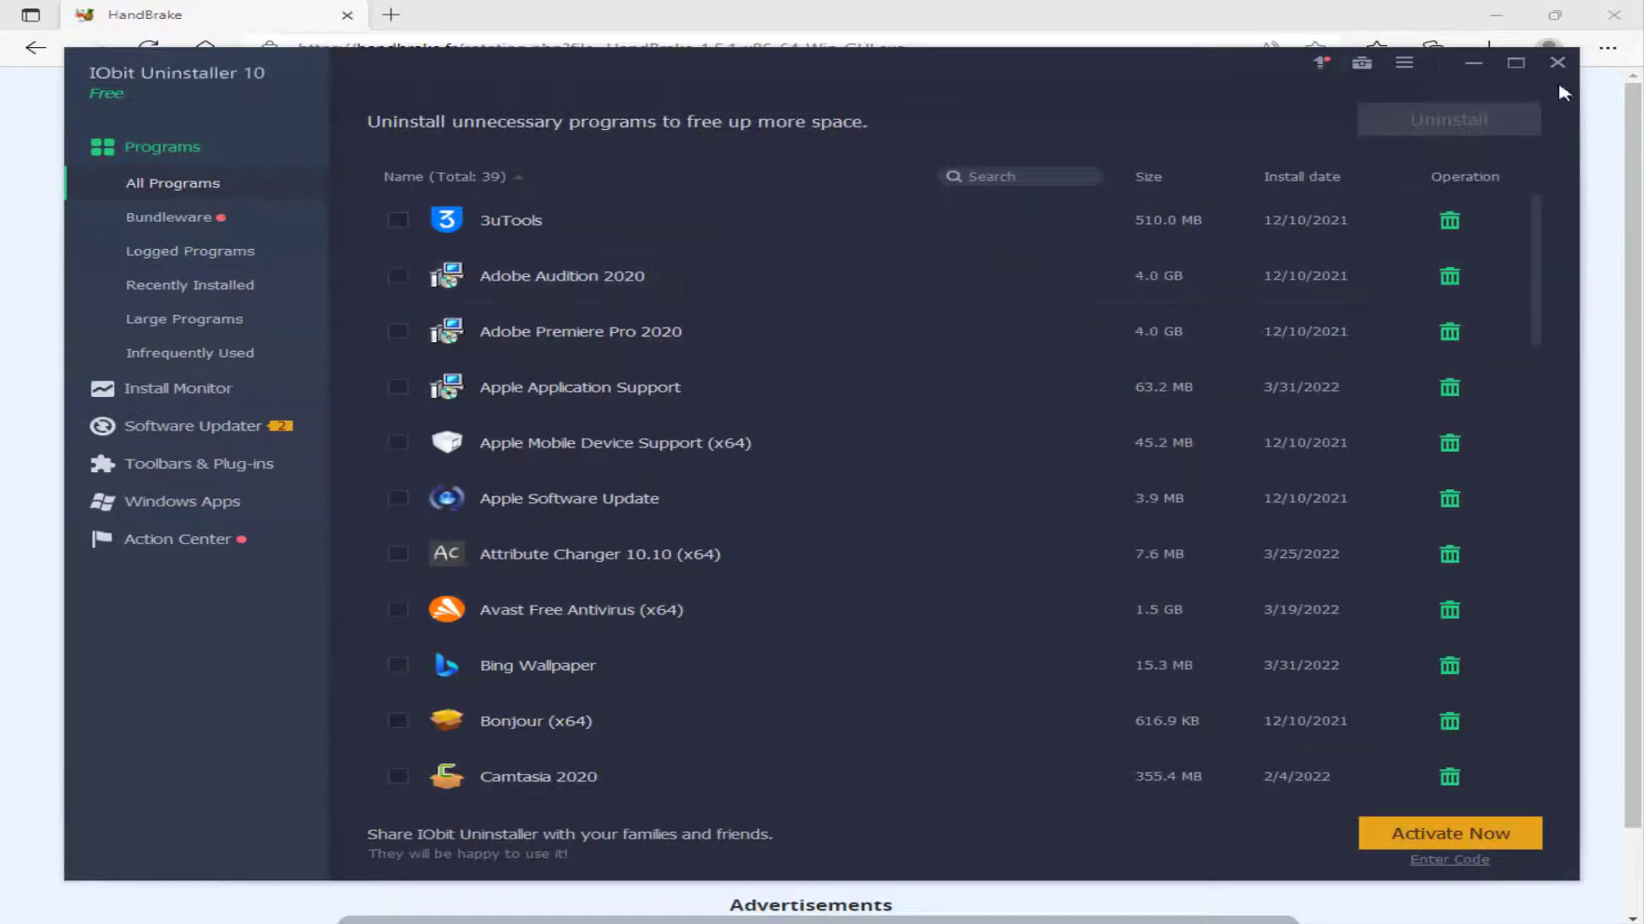
click(1557, 63)
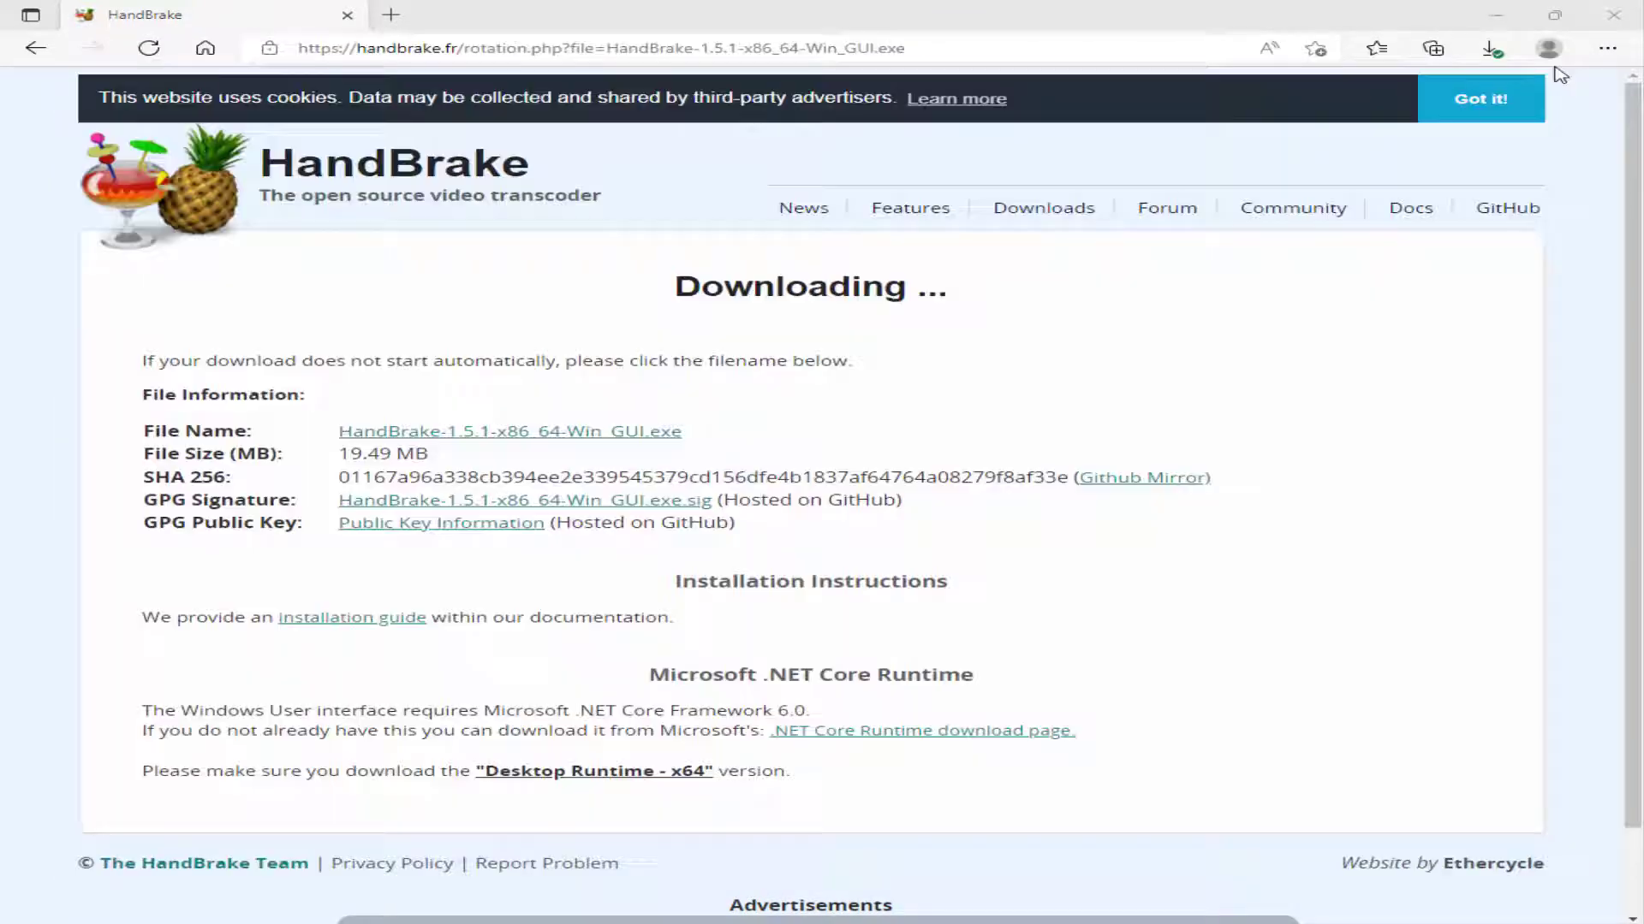
Run the downloaded HandBrake-1.5.1-x86_64-Win_GUI installer and install it to C:\Program Files\HandBrake with a desktop shortcut for all users
click(1491, 48)
click(1402, 125)
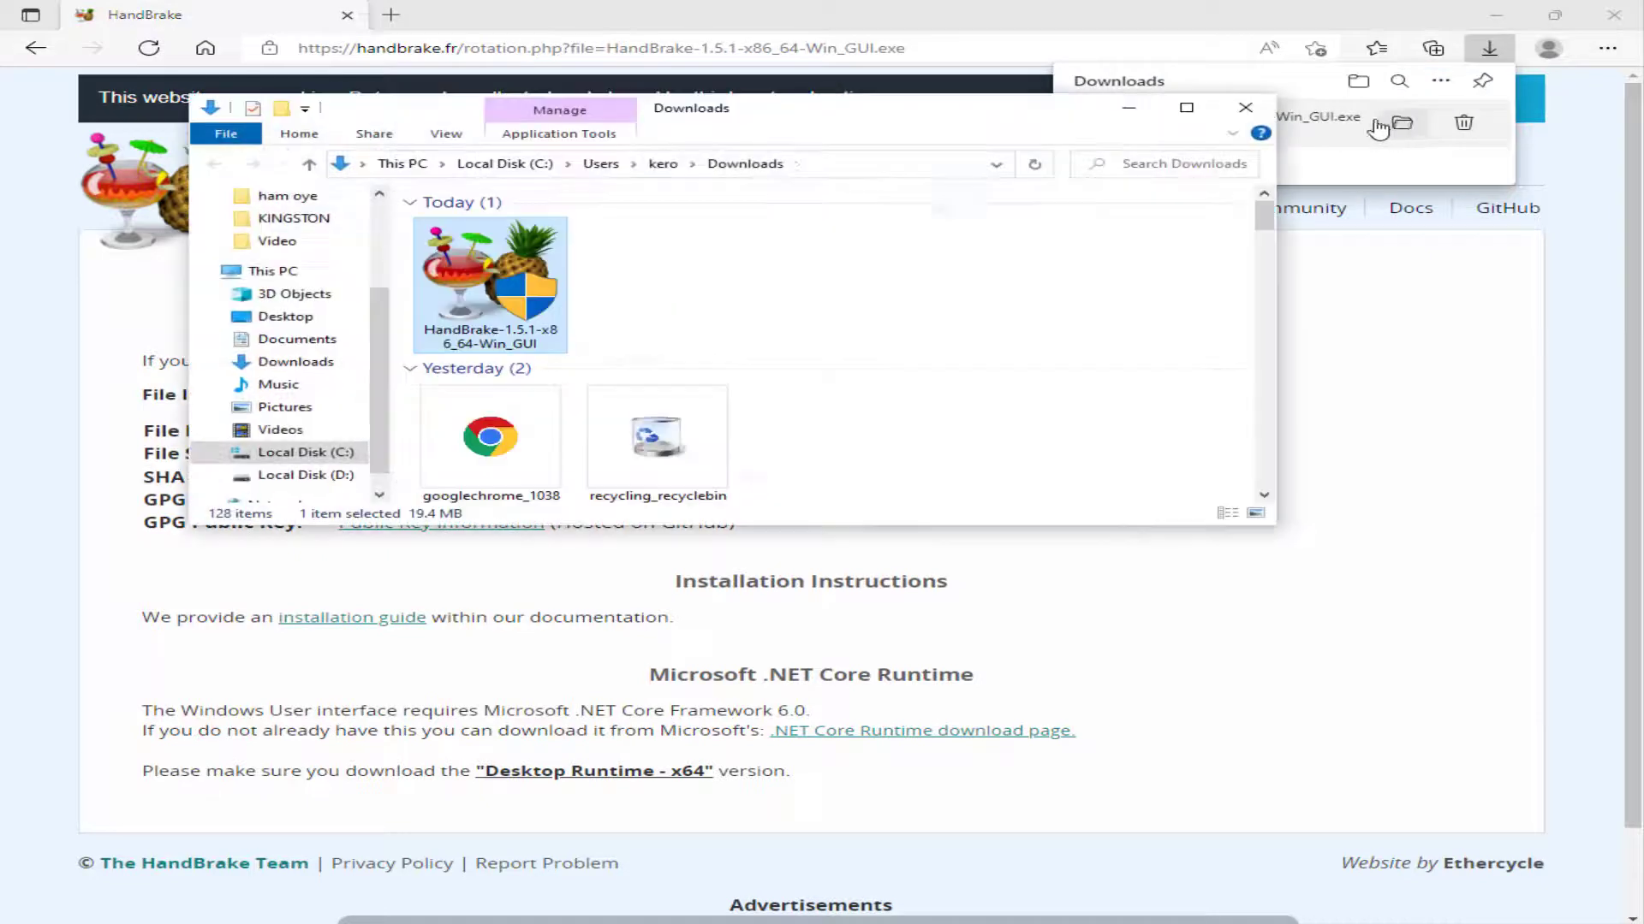
double_click(544, 285)
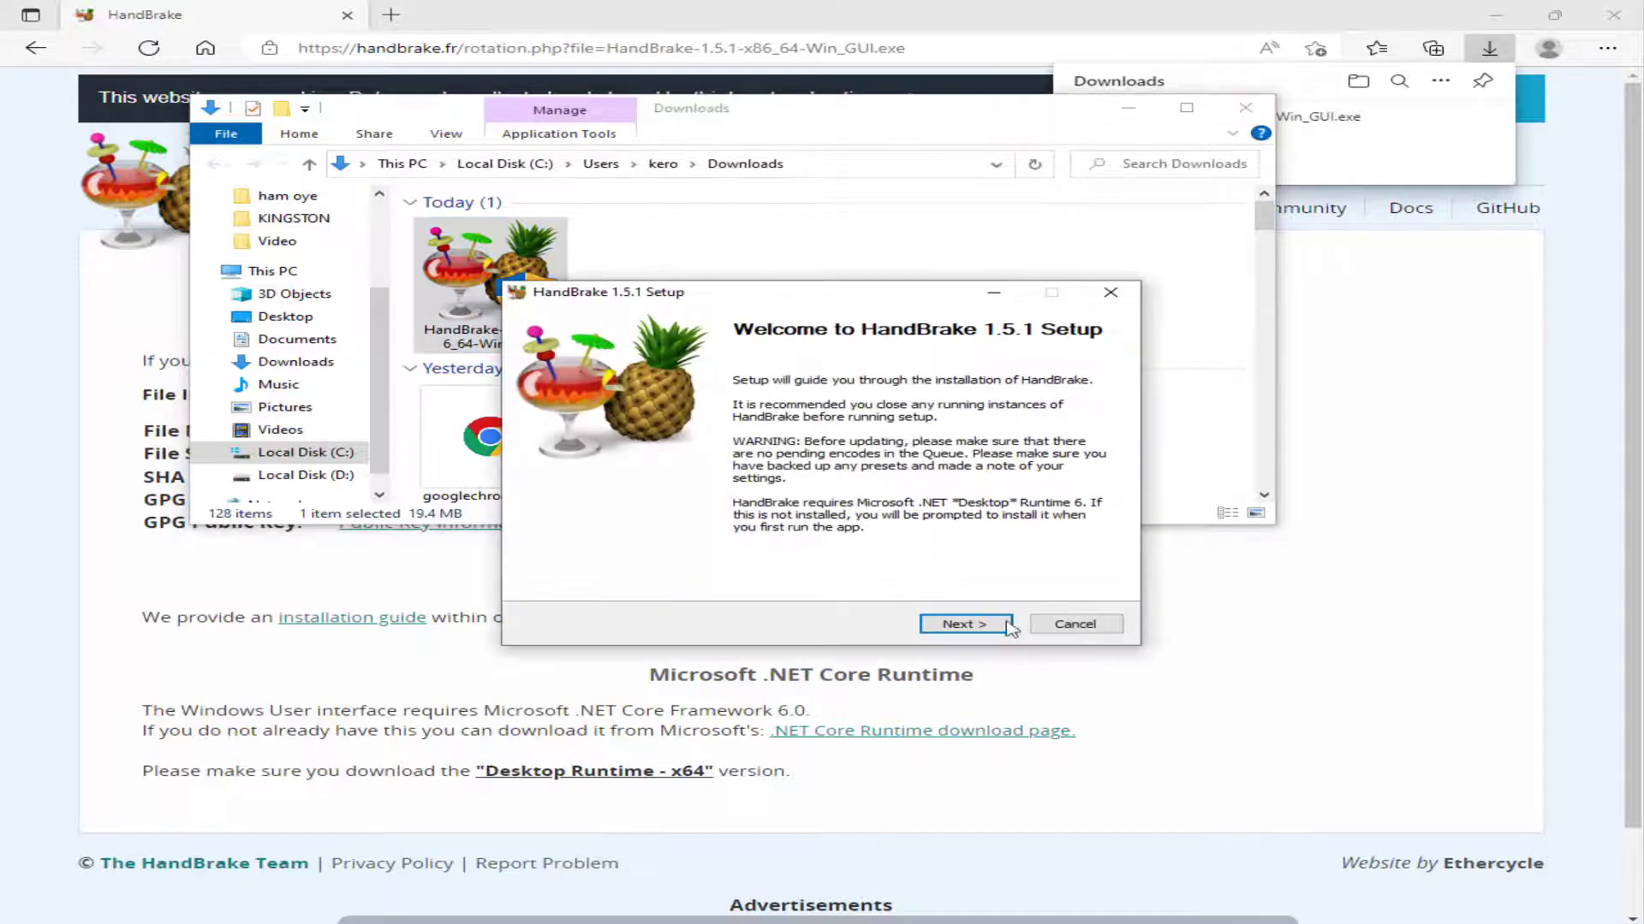
click(991, 629)
click(989, 631)
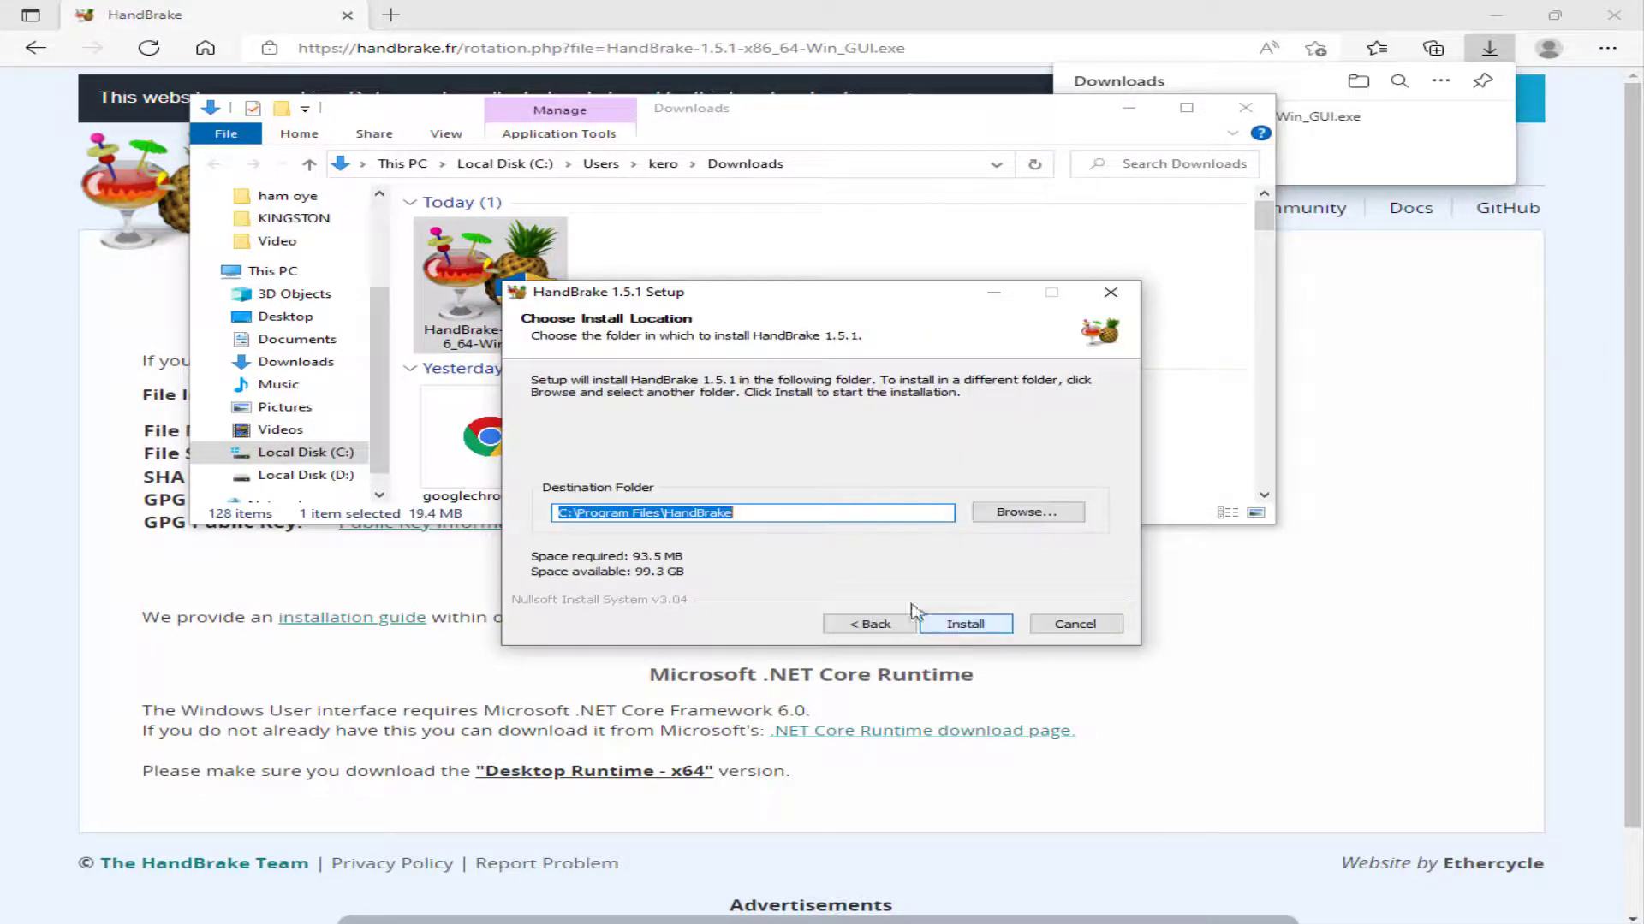
click(1458, 8)
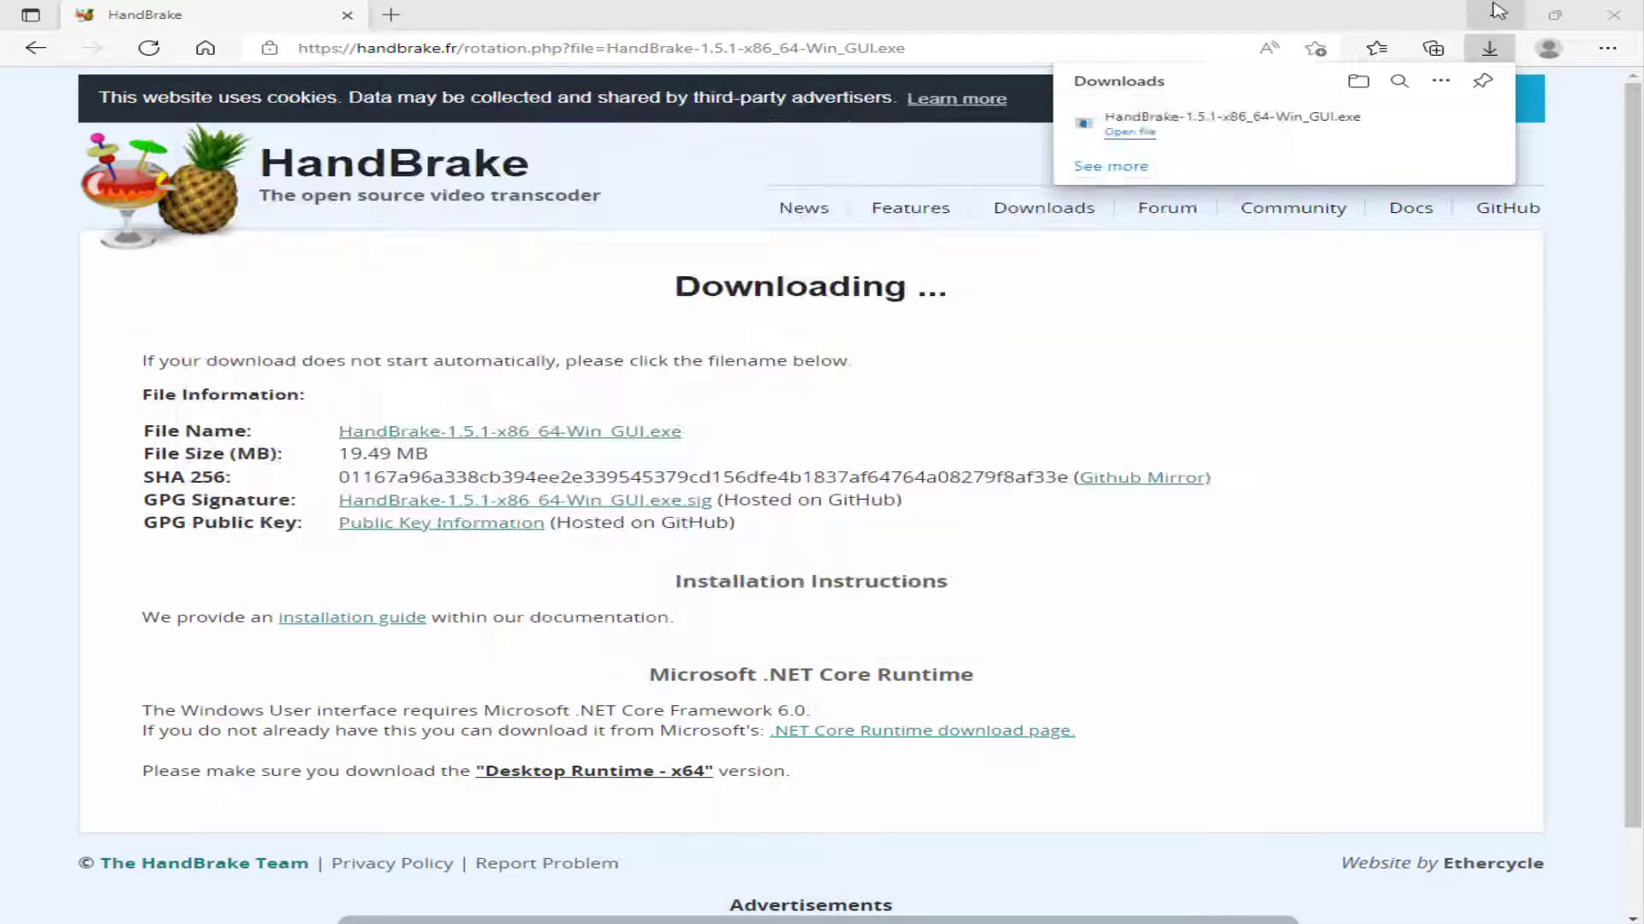
click(1495, 15)
click(992, 624)
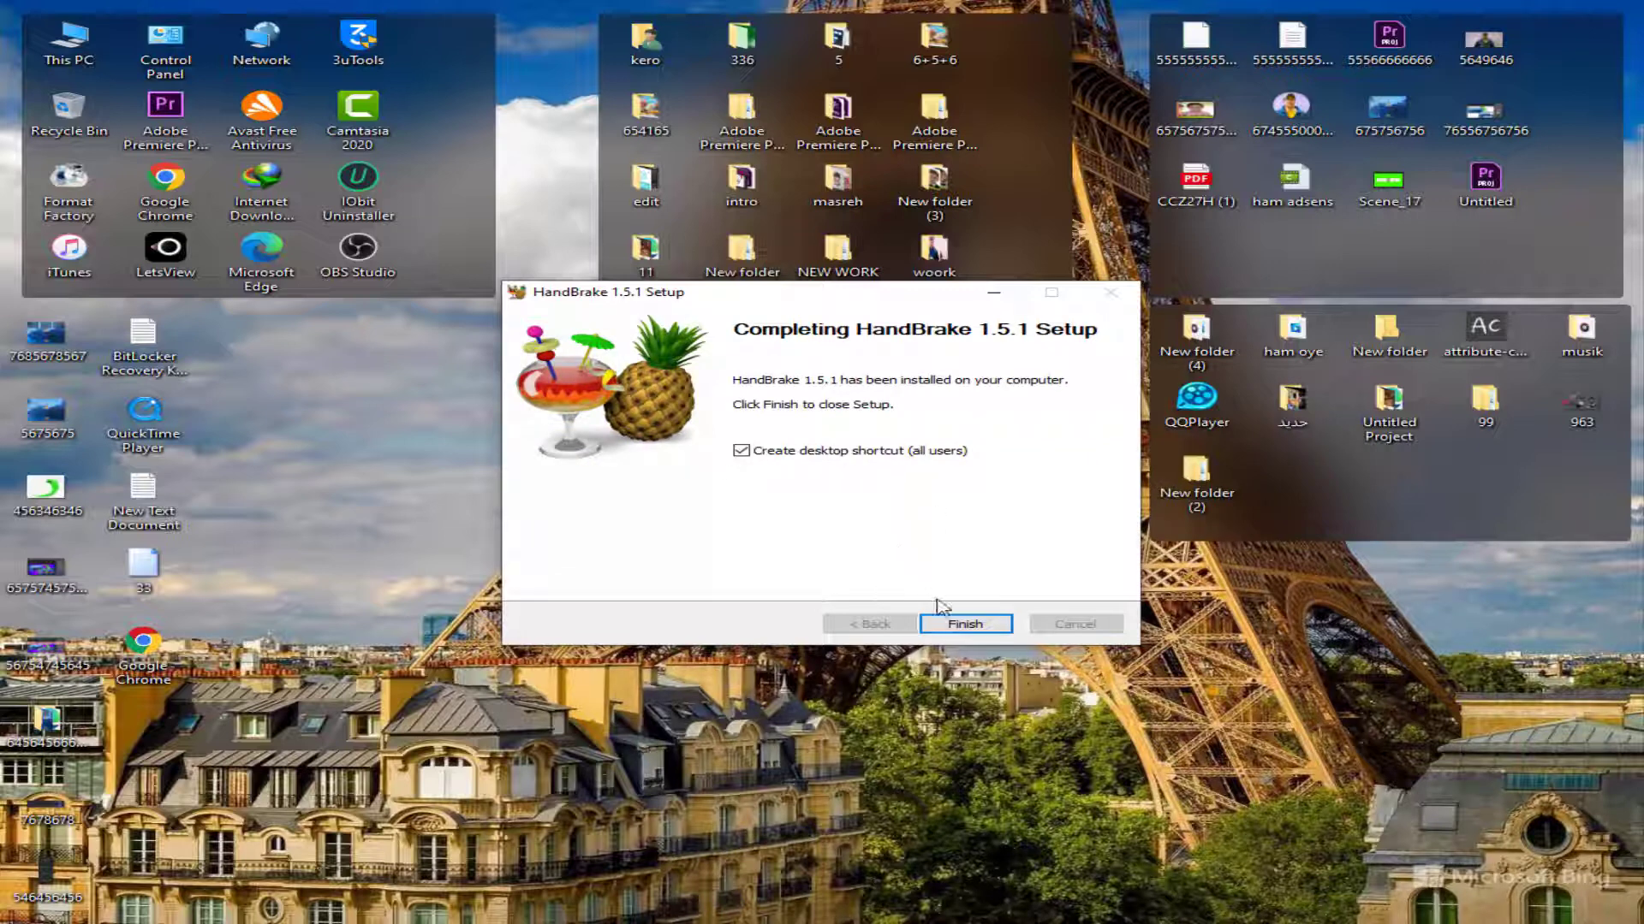
click(955, 623)
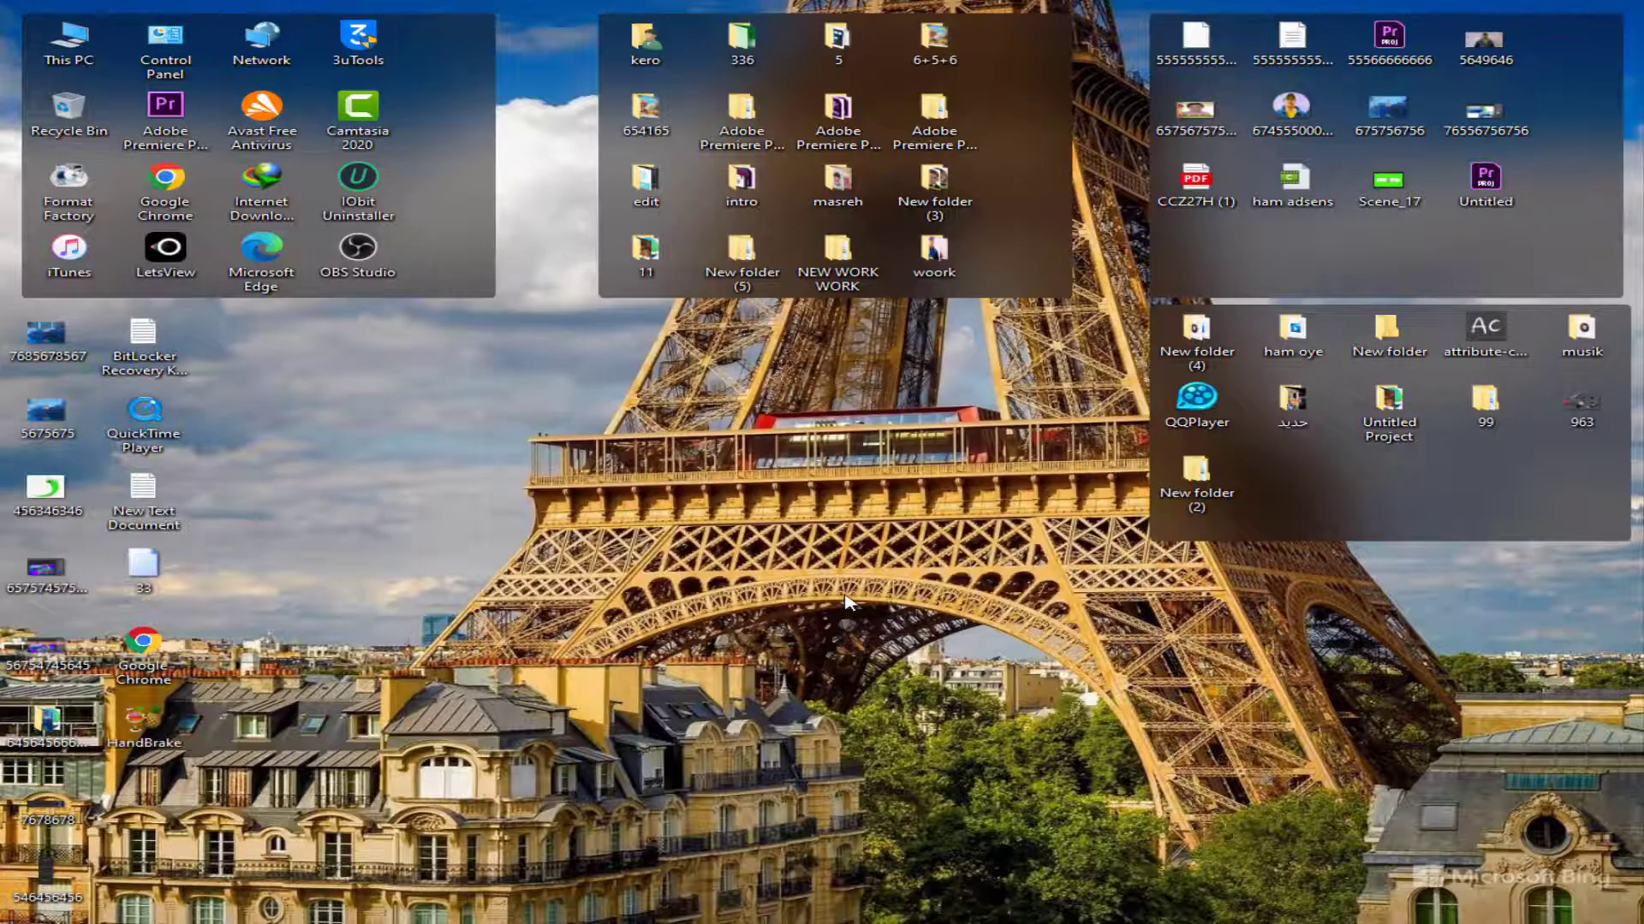
Move the HandBrake shortcut into the desktop icon group with the other programs, beside iTunes
drag(143, 719, 1290, 484)
click(1620, 594)
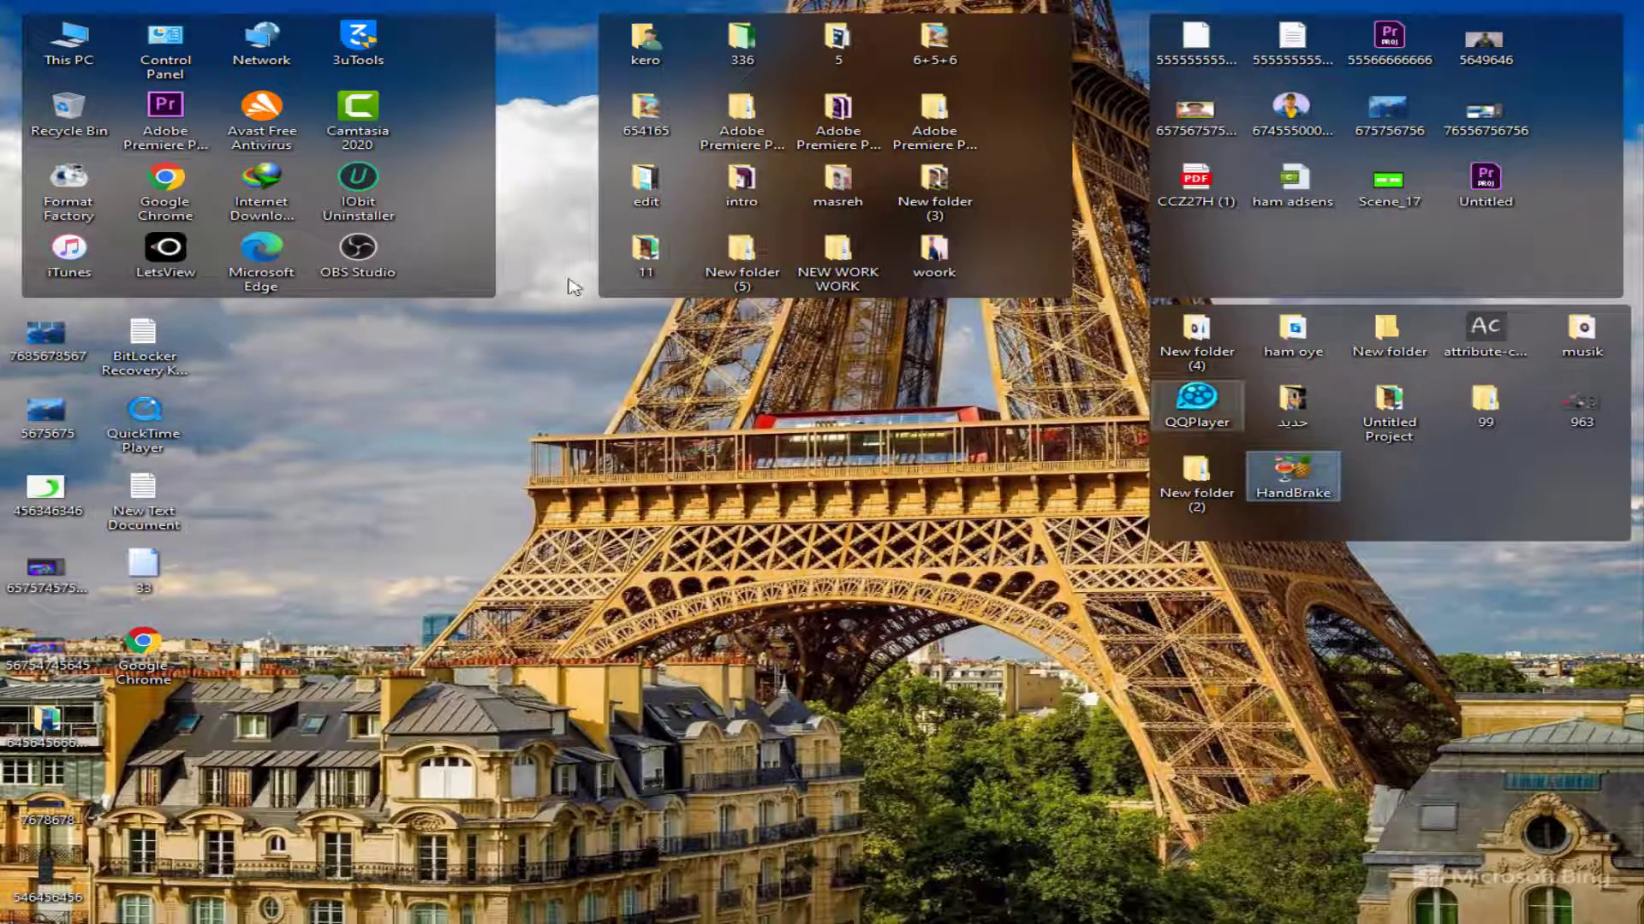
drag(728, 370, 70, 276)
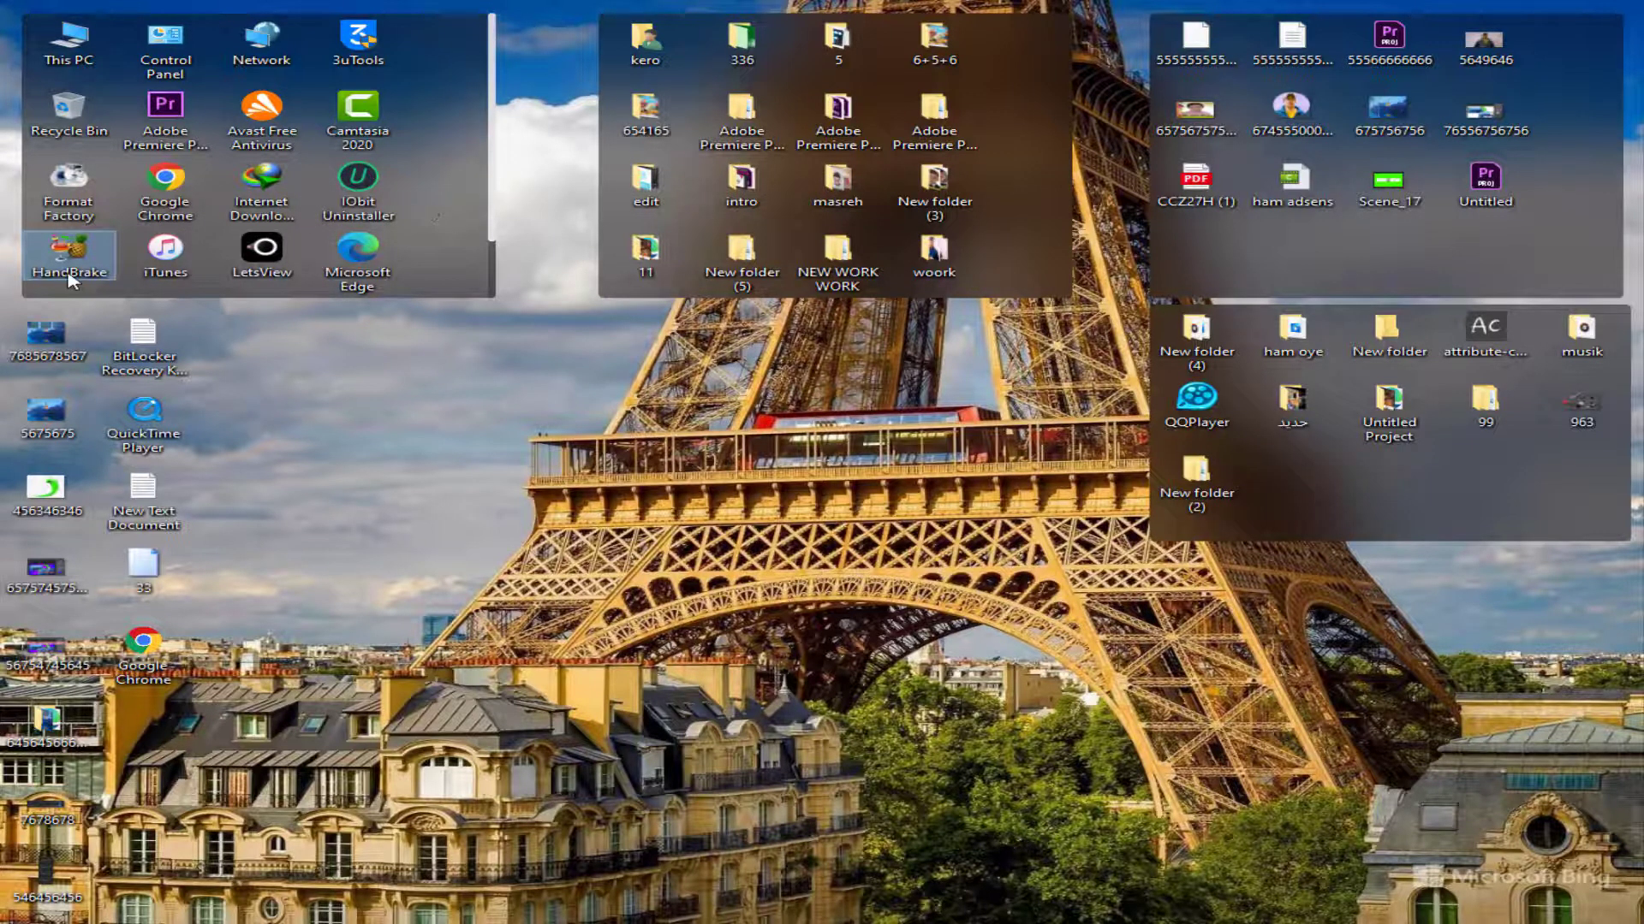
Launch HandBrake, accept the .NET Desktop Runtime download, and download the x64 installer for running desktop apps, dismissing the survey
double_click(70, 276)
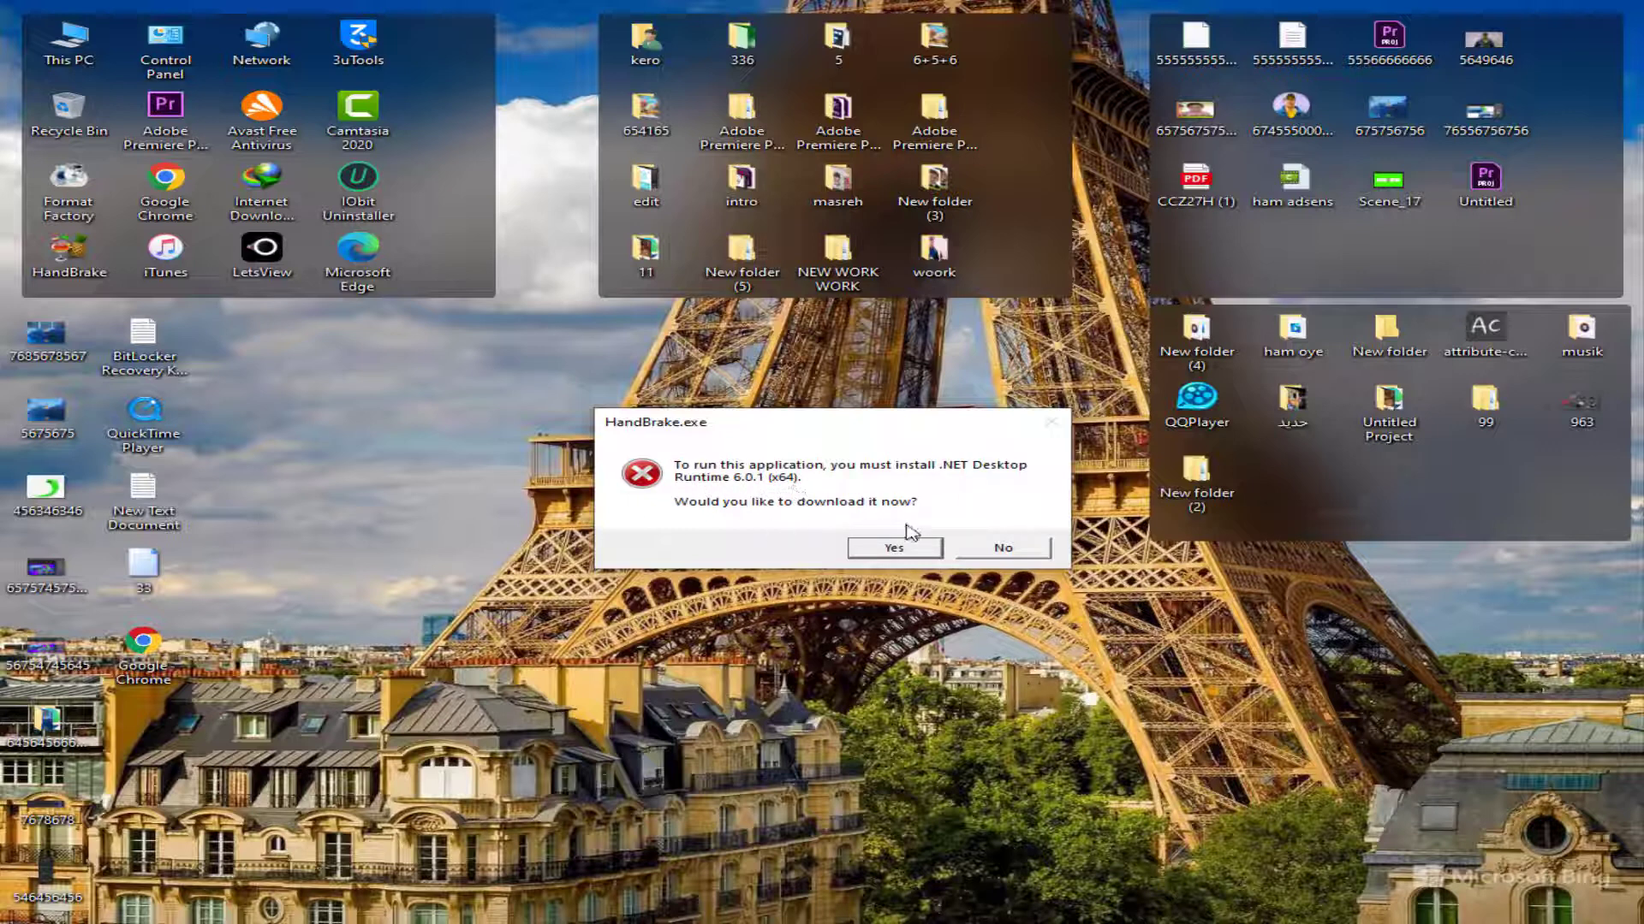
click(906, 546)
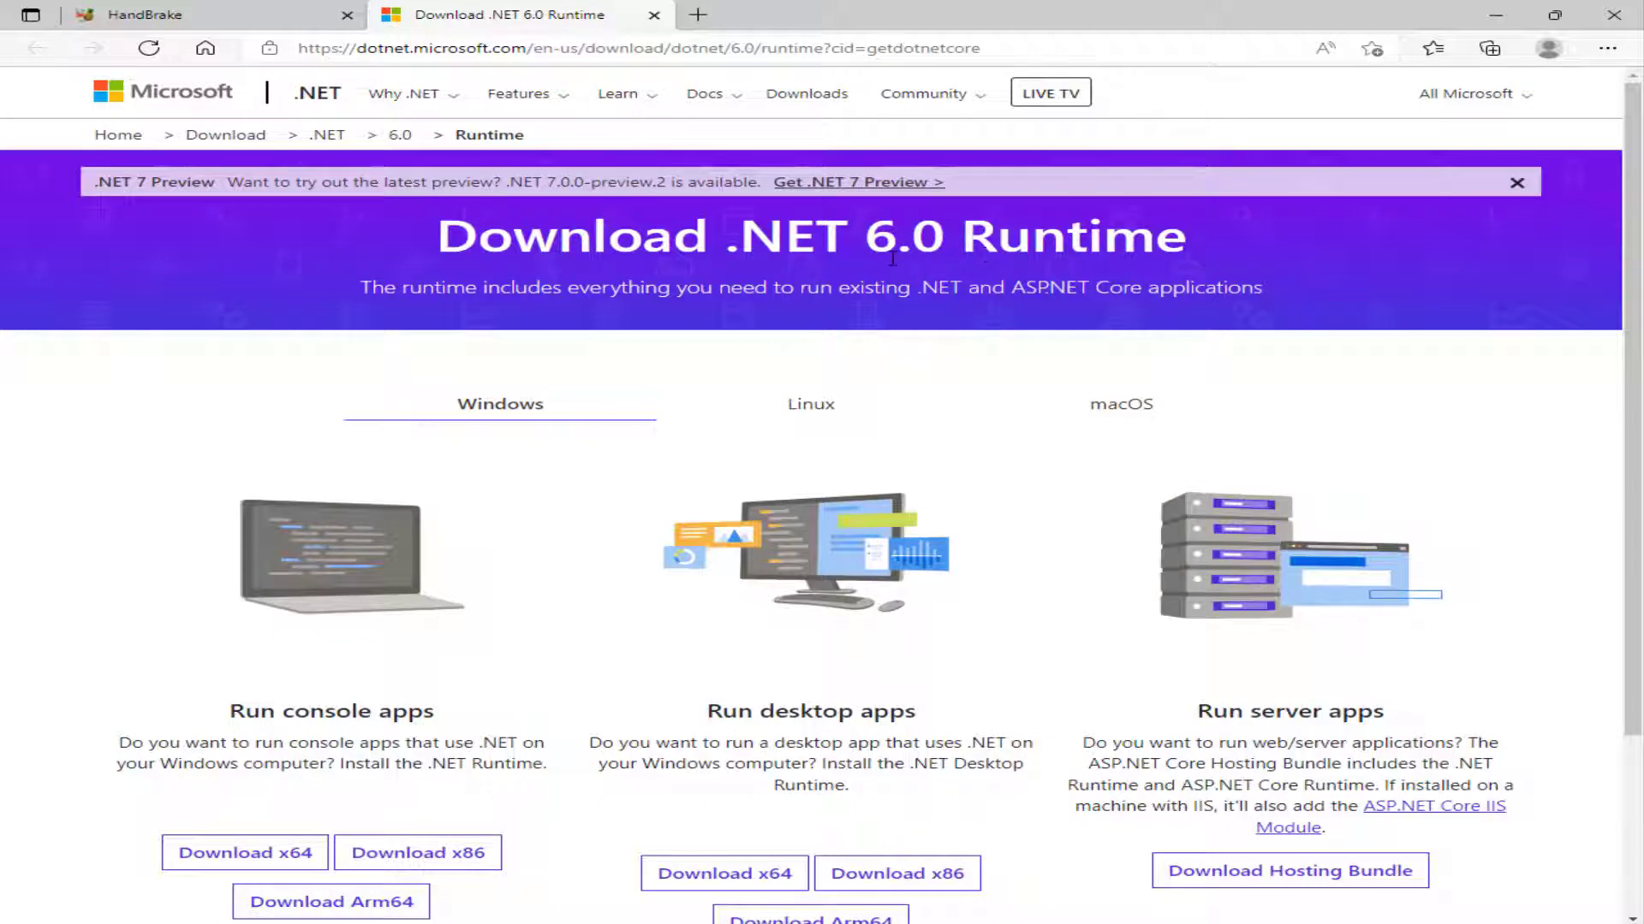
scroll(811, 357, down, 1)
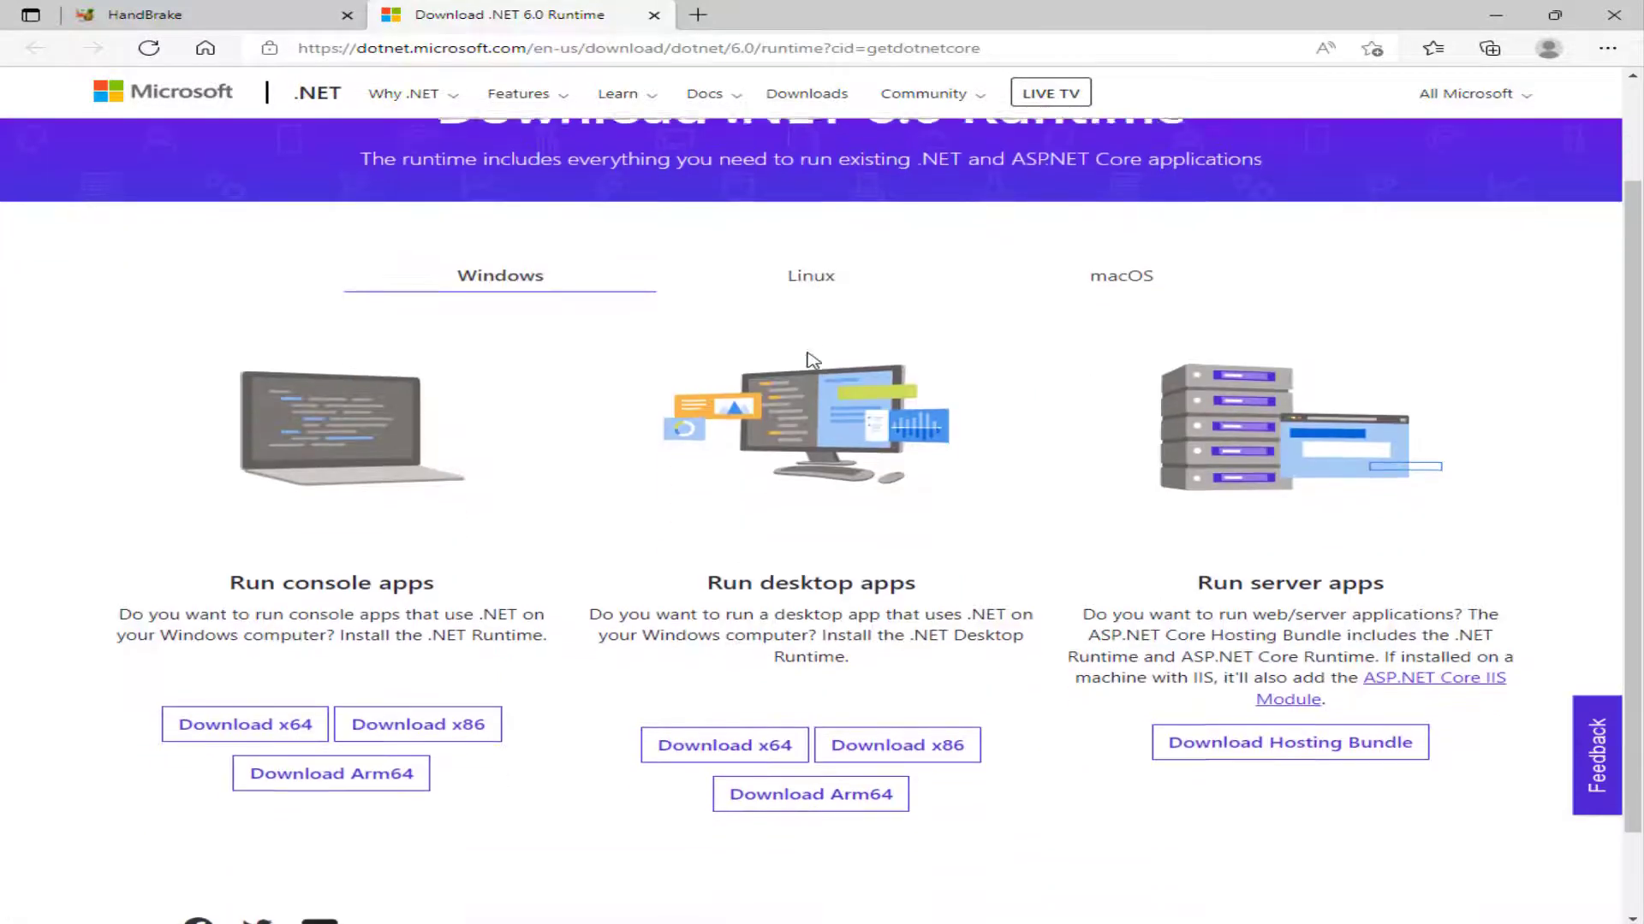
scroll(813, 484, down, 1)
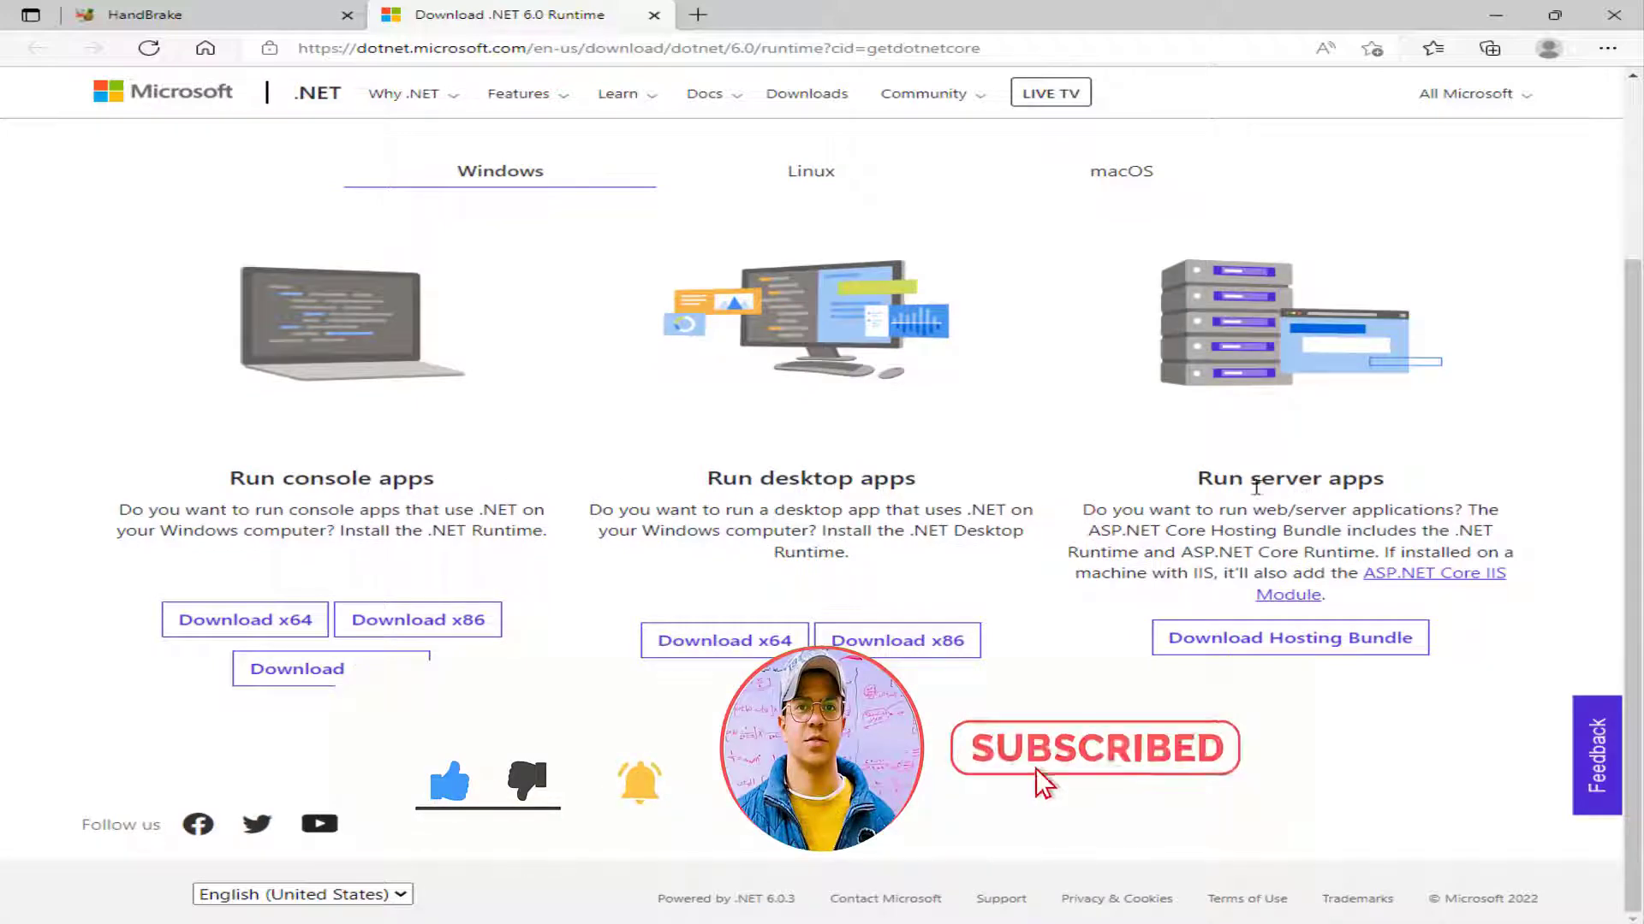
click(769, 642)
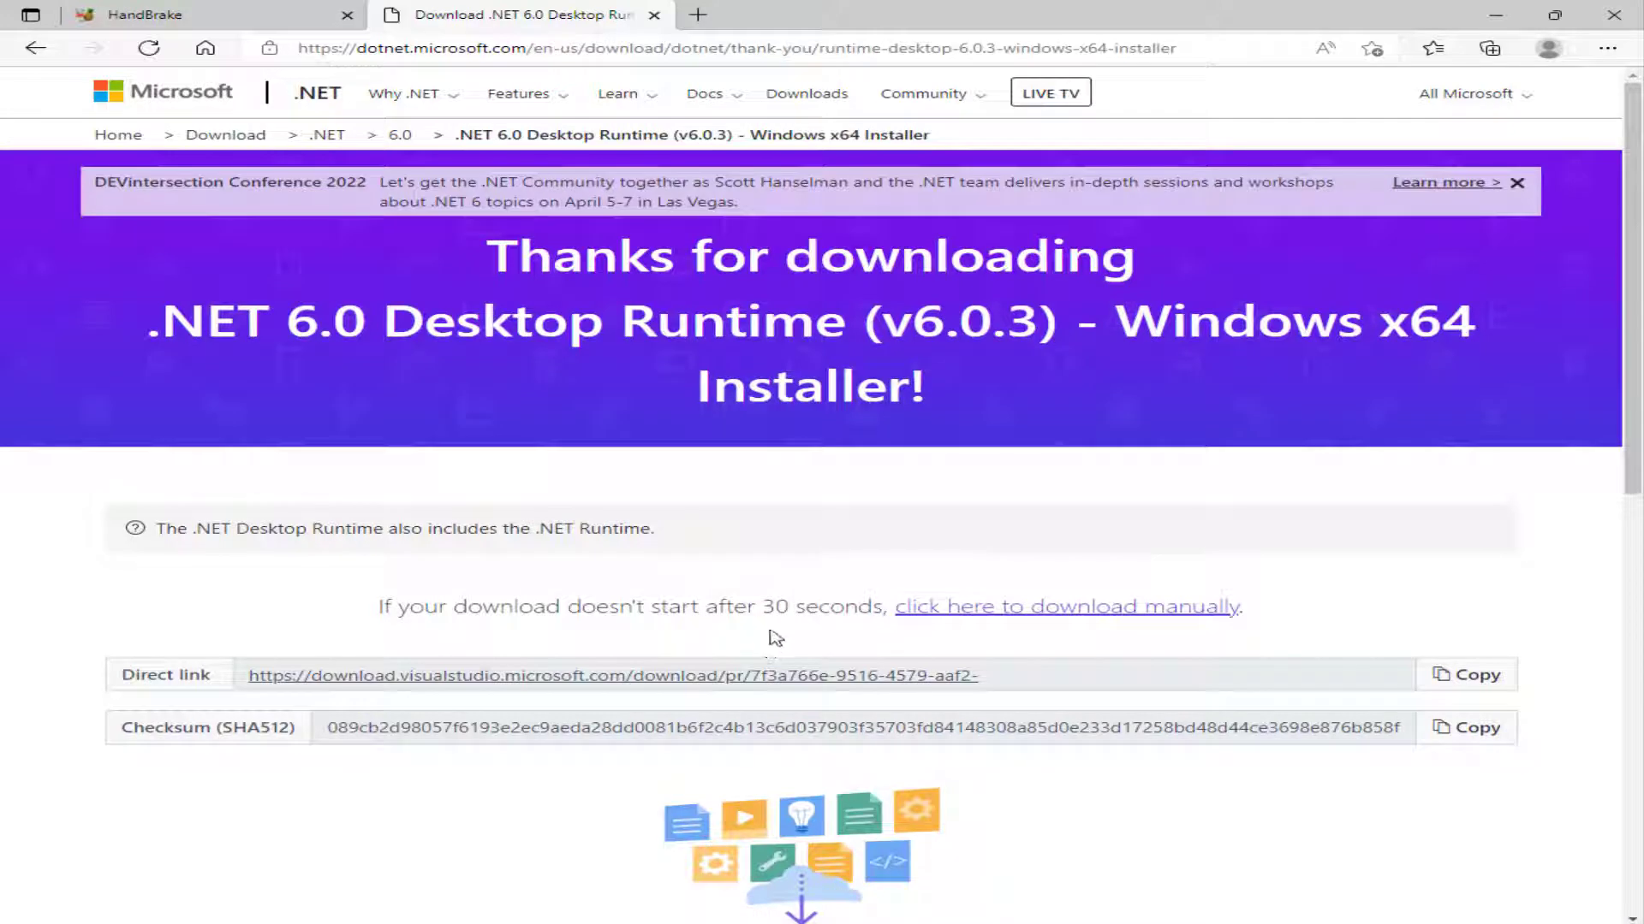
click(981, 609)
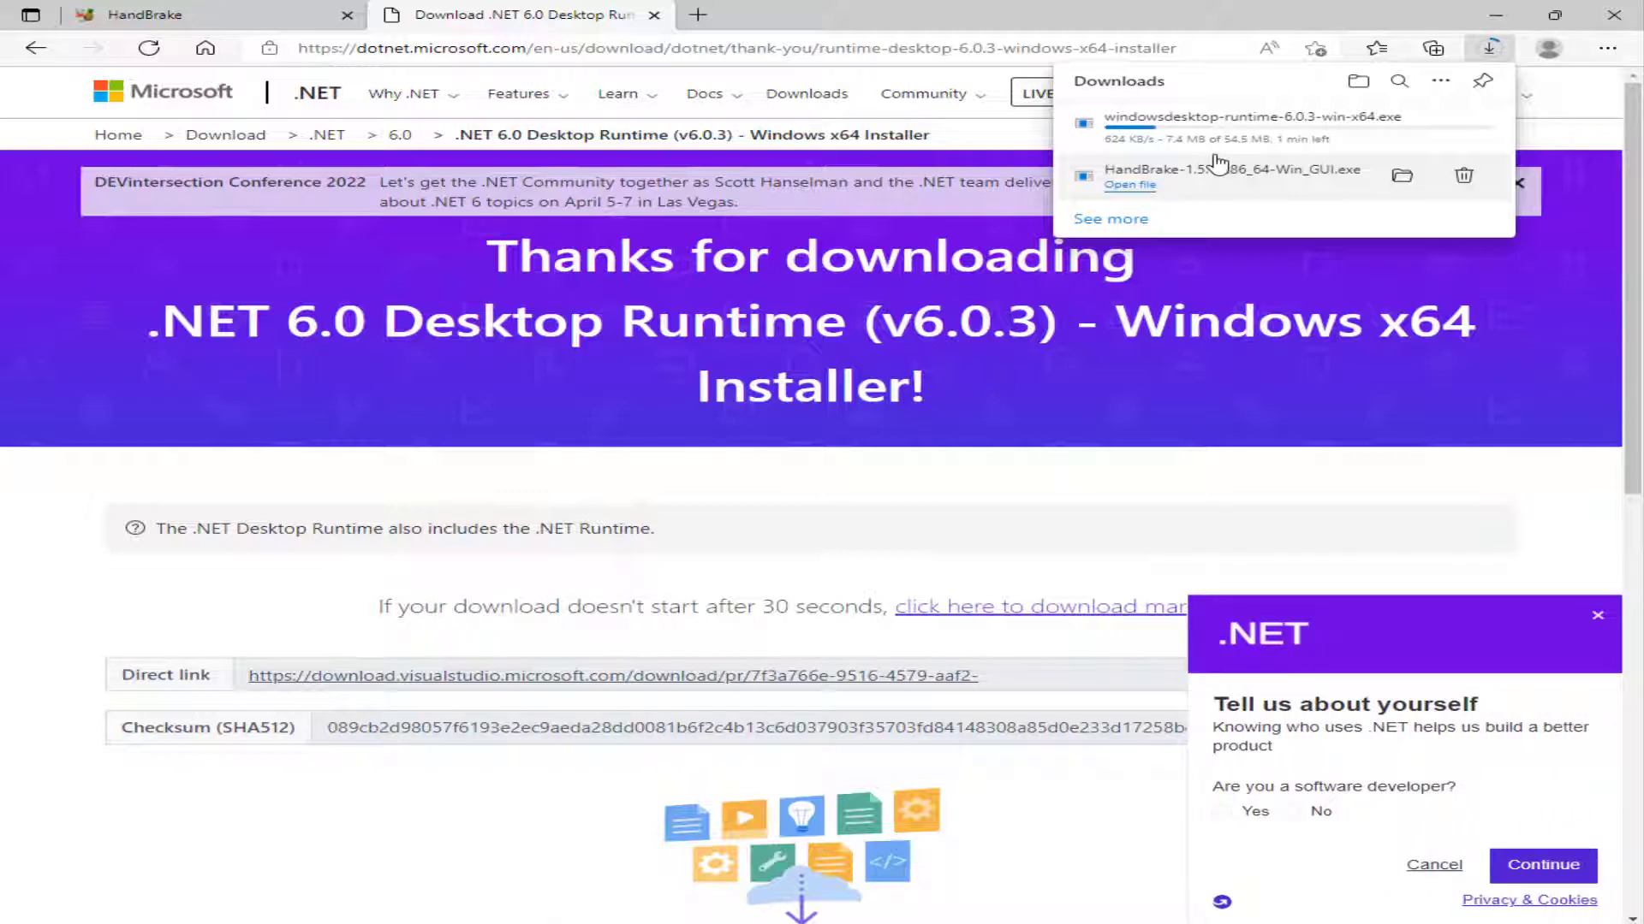
click(1597, 616)
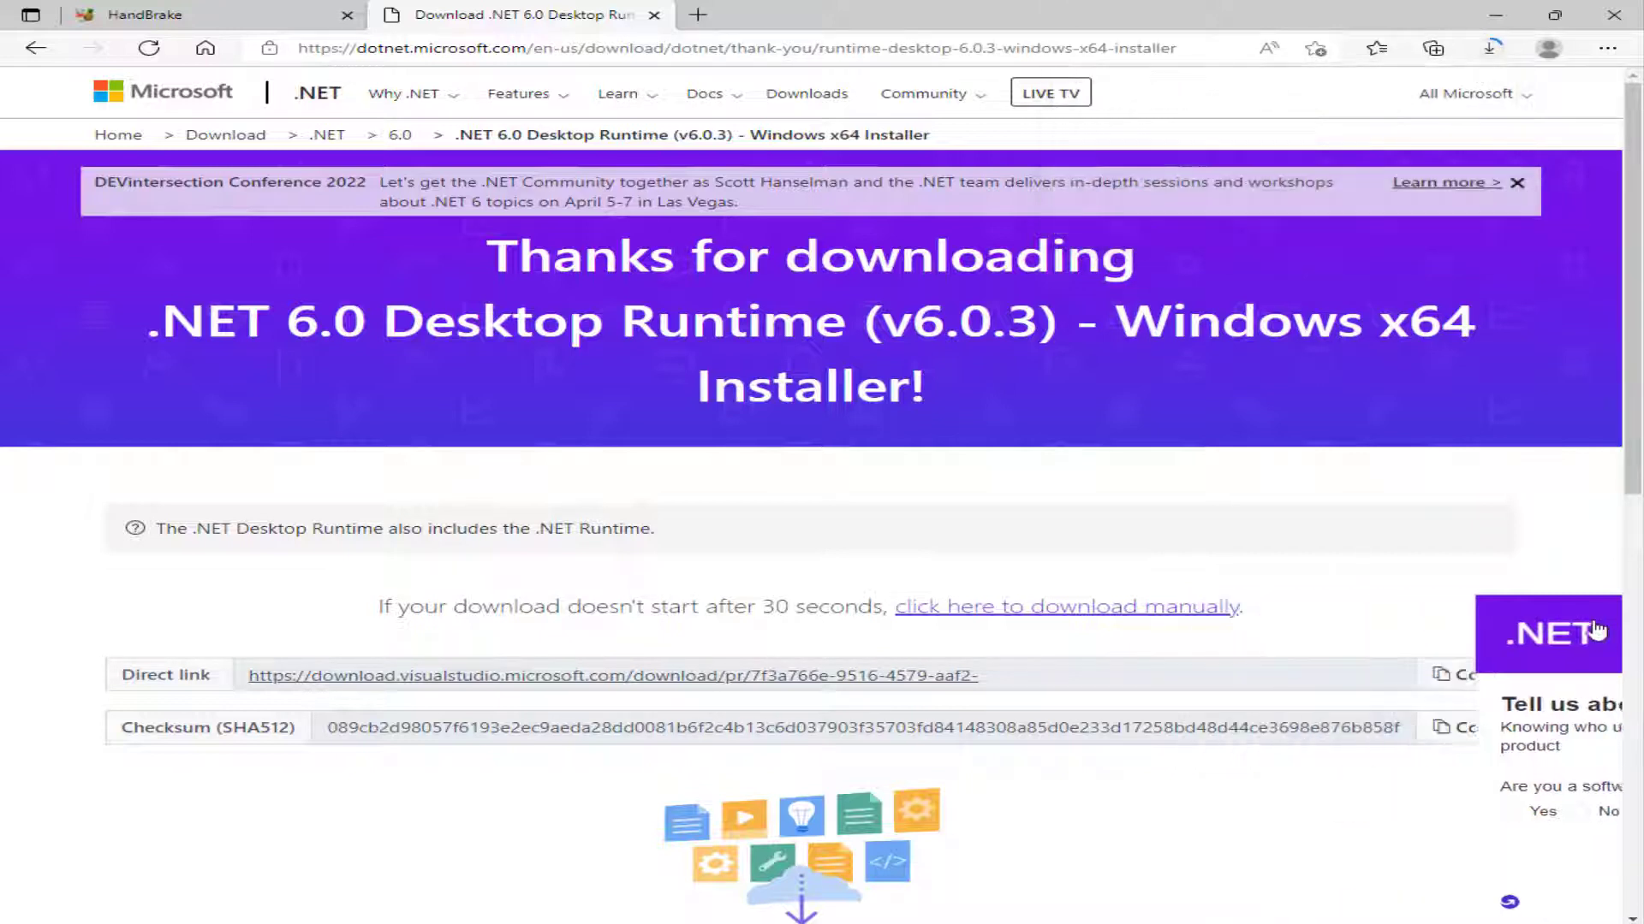
Open the browser's full downloads page to check the progress of windowsdesktop-runtime-6.0.3-win-x64.exe
click(1491, 48)
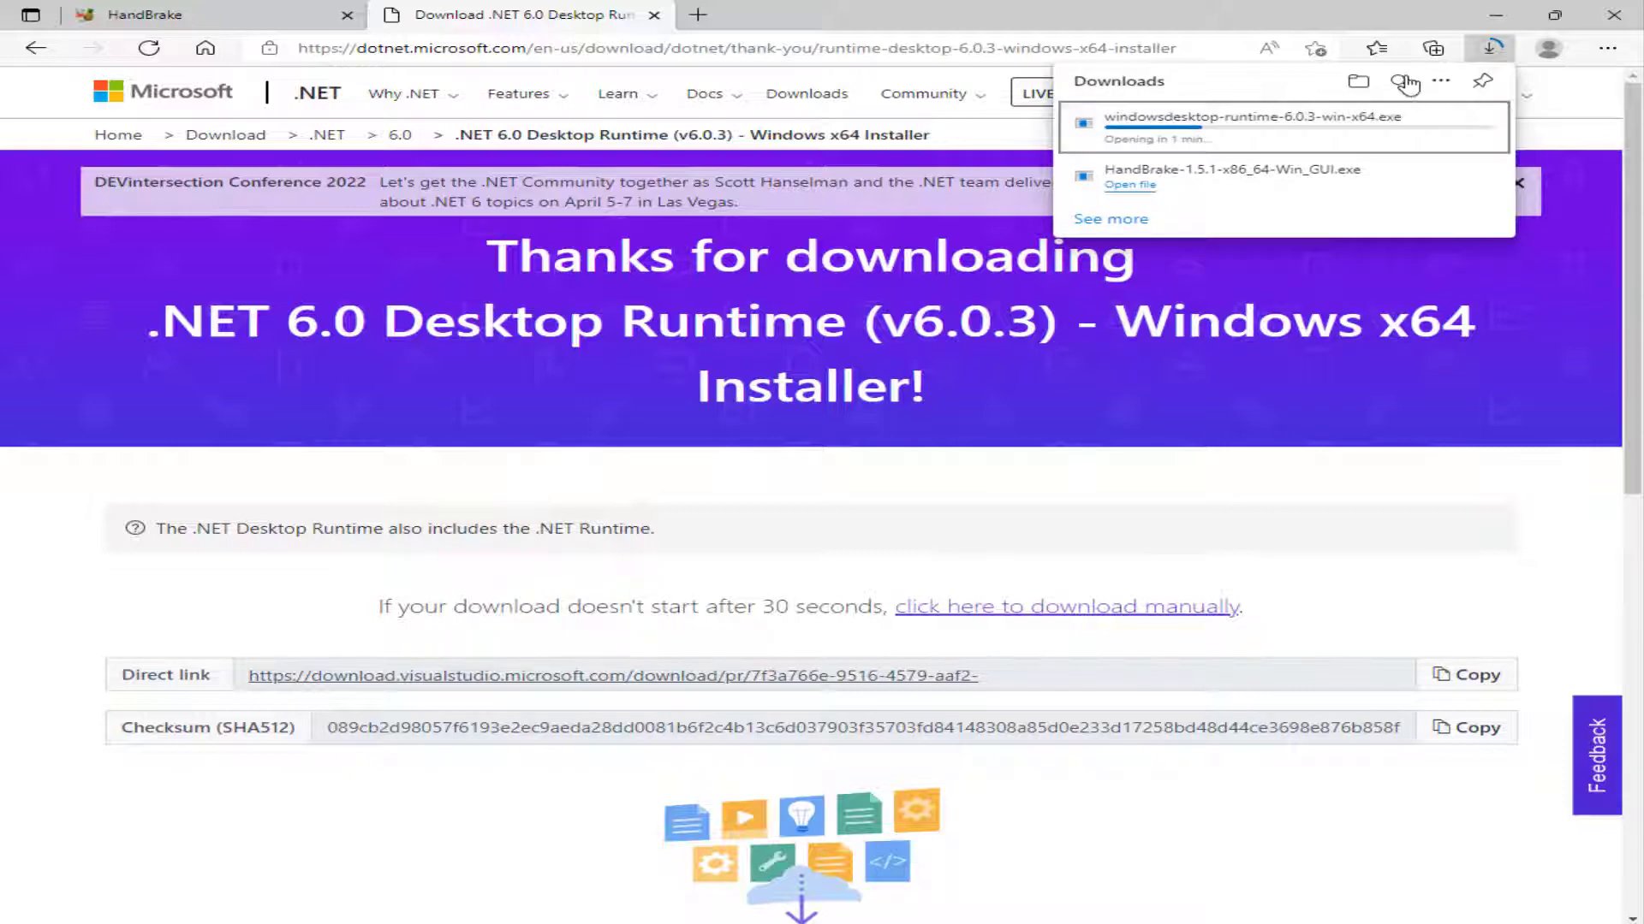
click(1441, 80)
click(1337, 119)
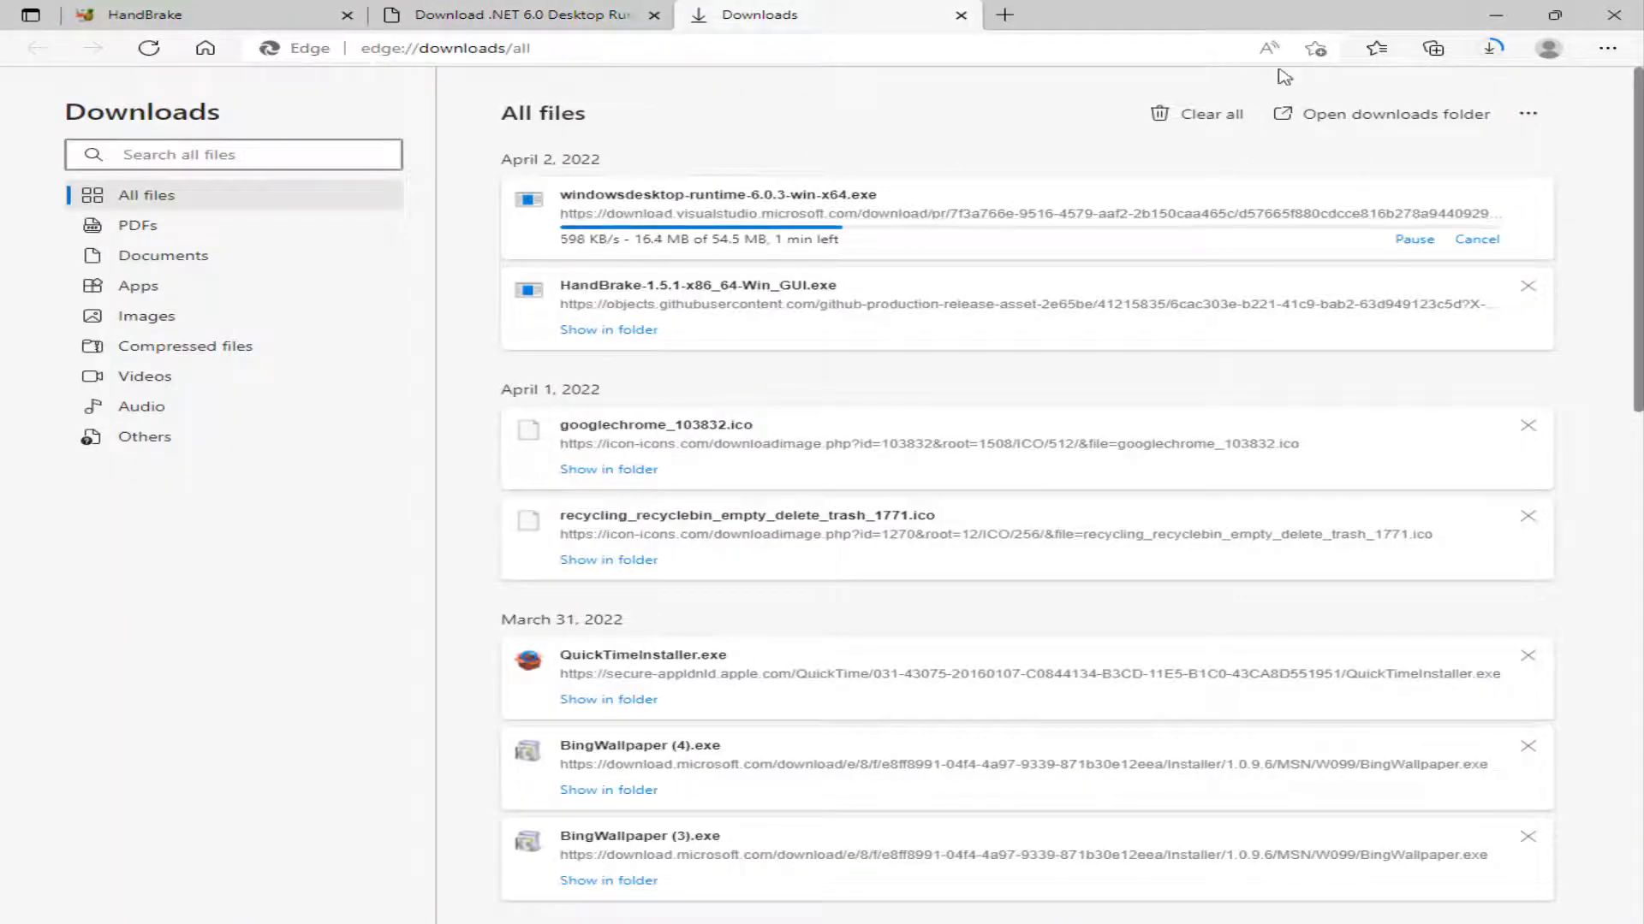
Minimize the browser, try to launch HandBrake from the desktop, and decline the offered runtime download
click(1496, 15)
double_click(69, 257)
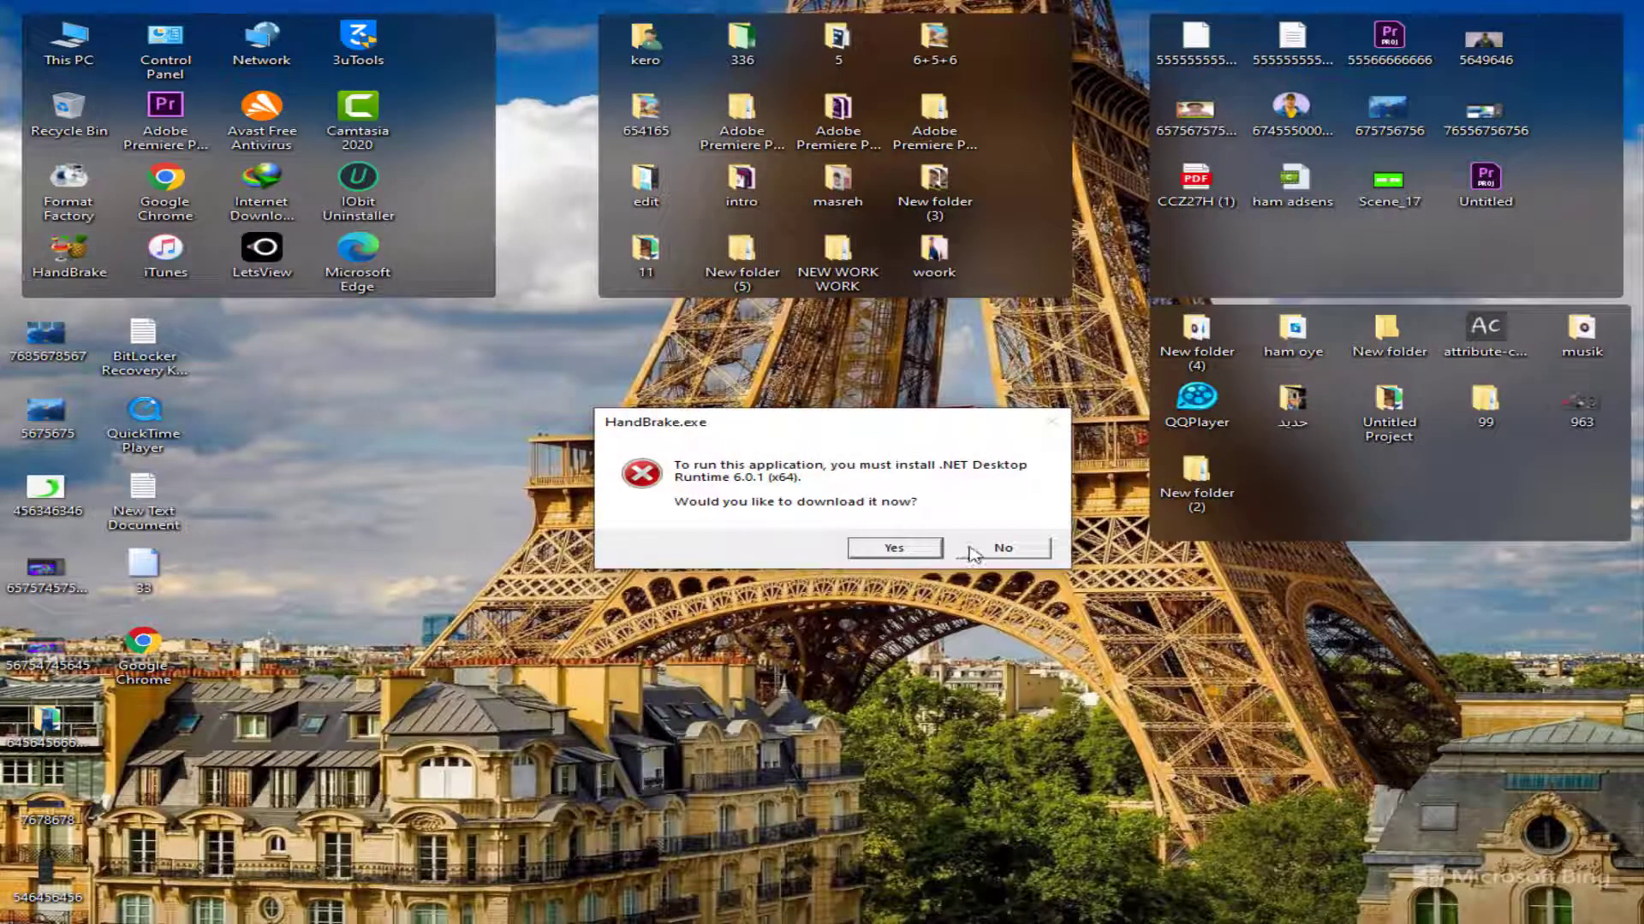
click(1010, 550)
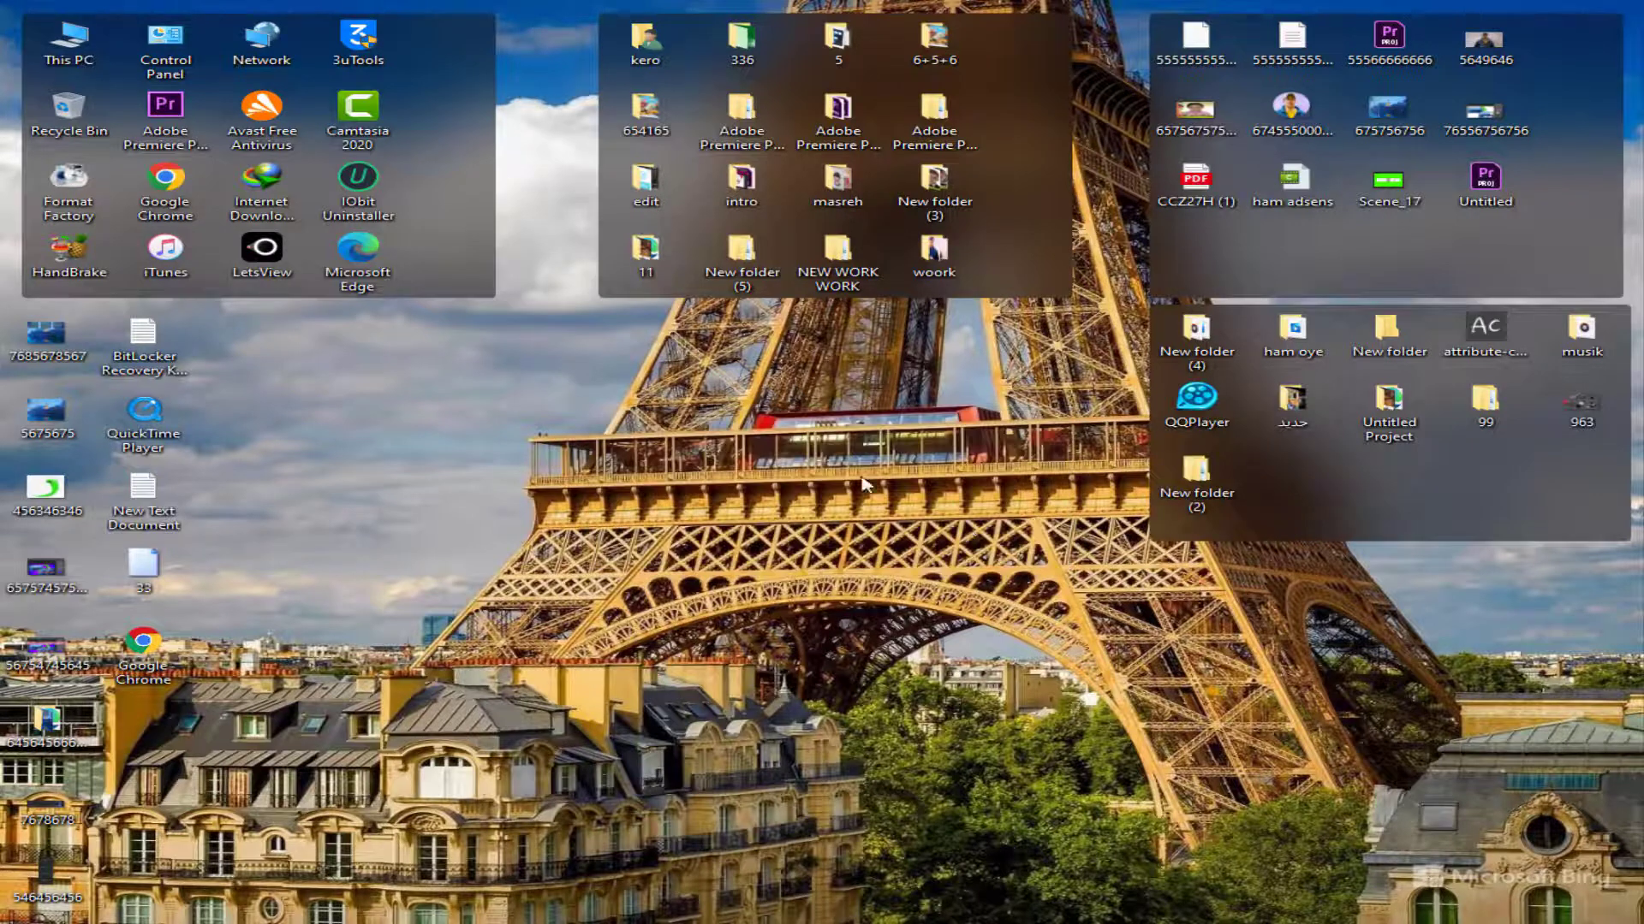
right_click(844, 417)
click(869, 489)
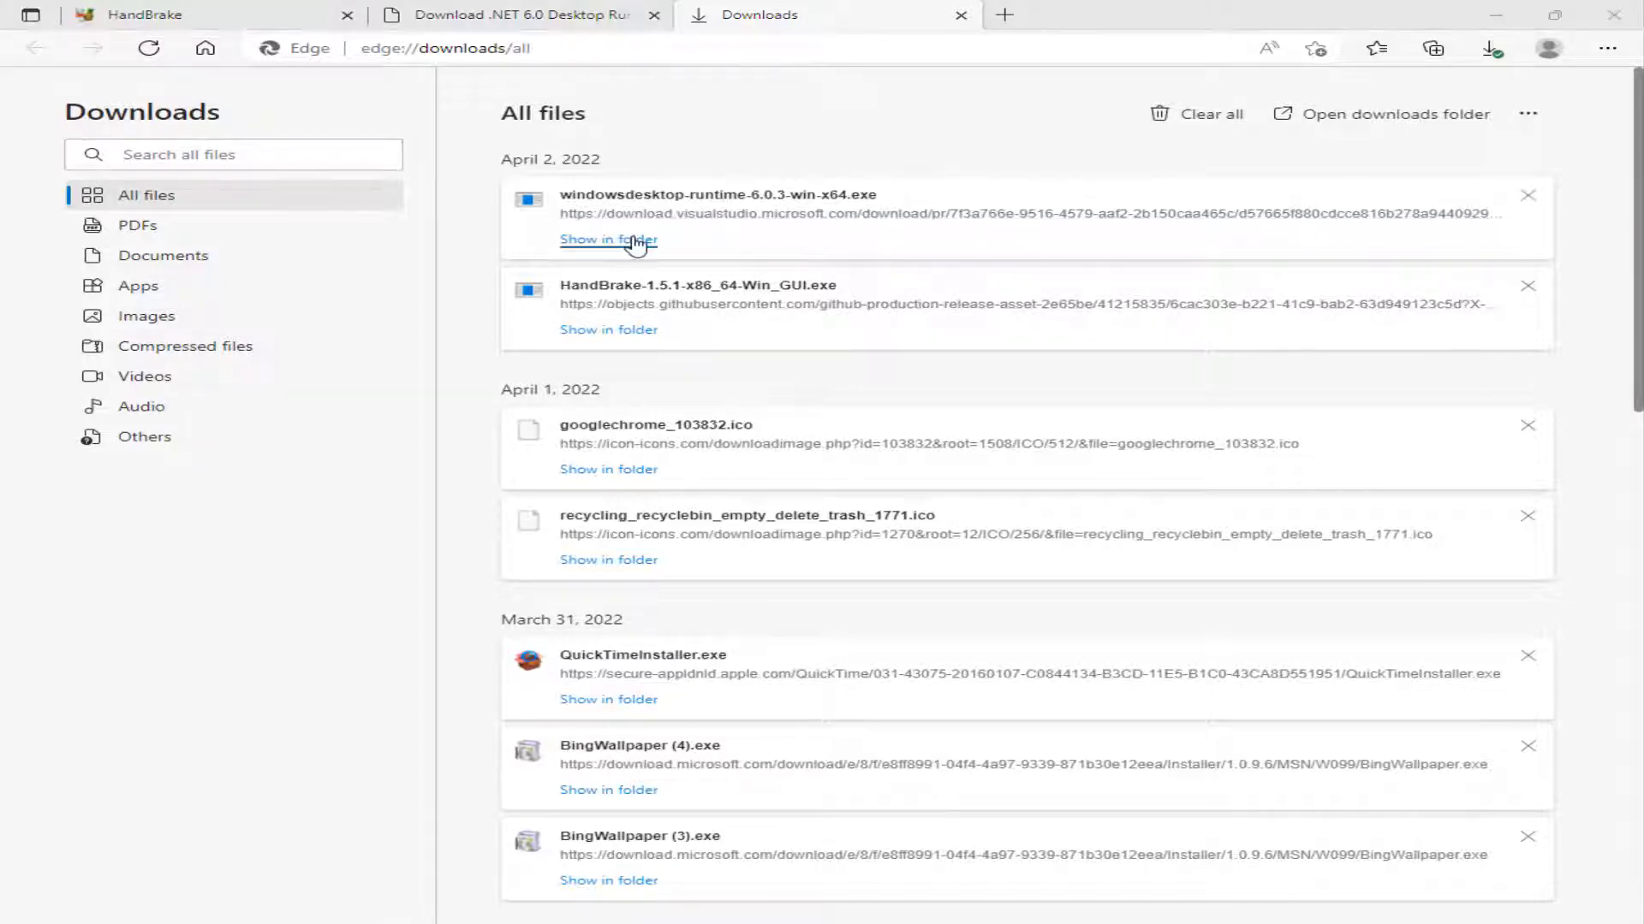
Install Microsoft Windows Desktop Runtime 6.0.3 (x64) from the Downloads folder, close its installer windows, and return to the desktop
click(634, 243)
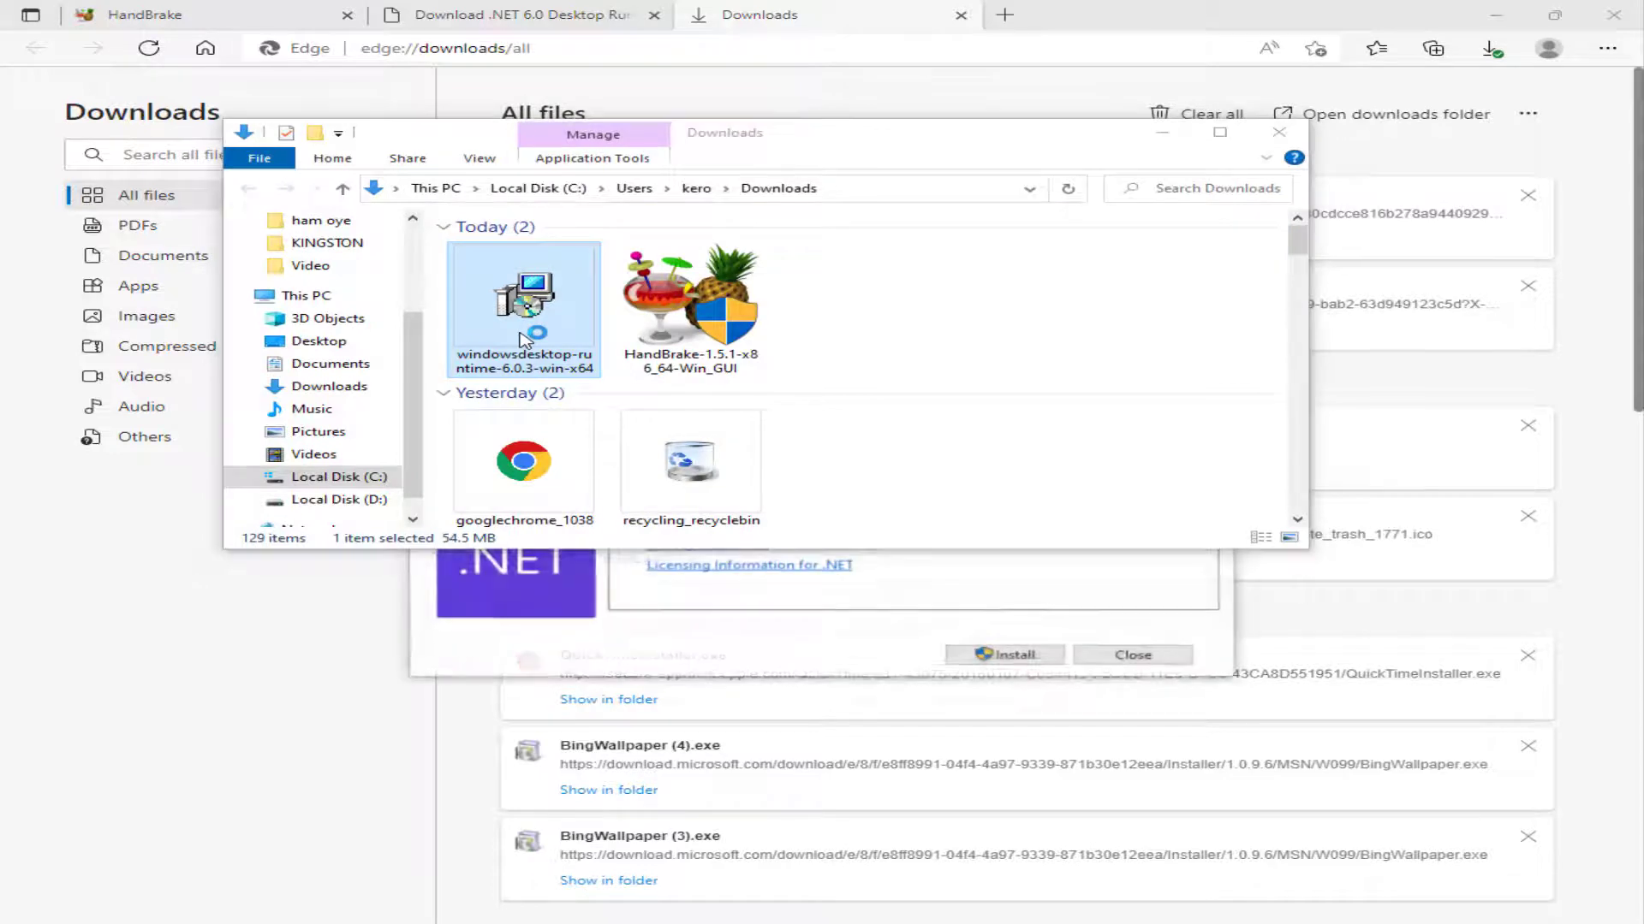
click(1013, 656)
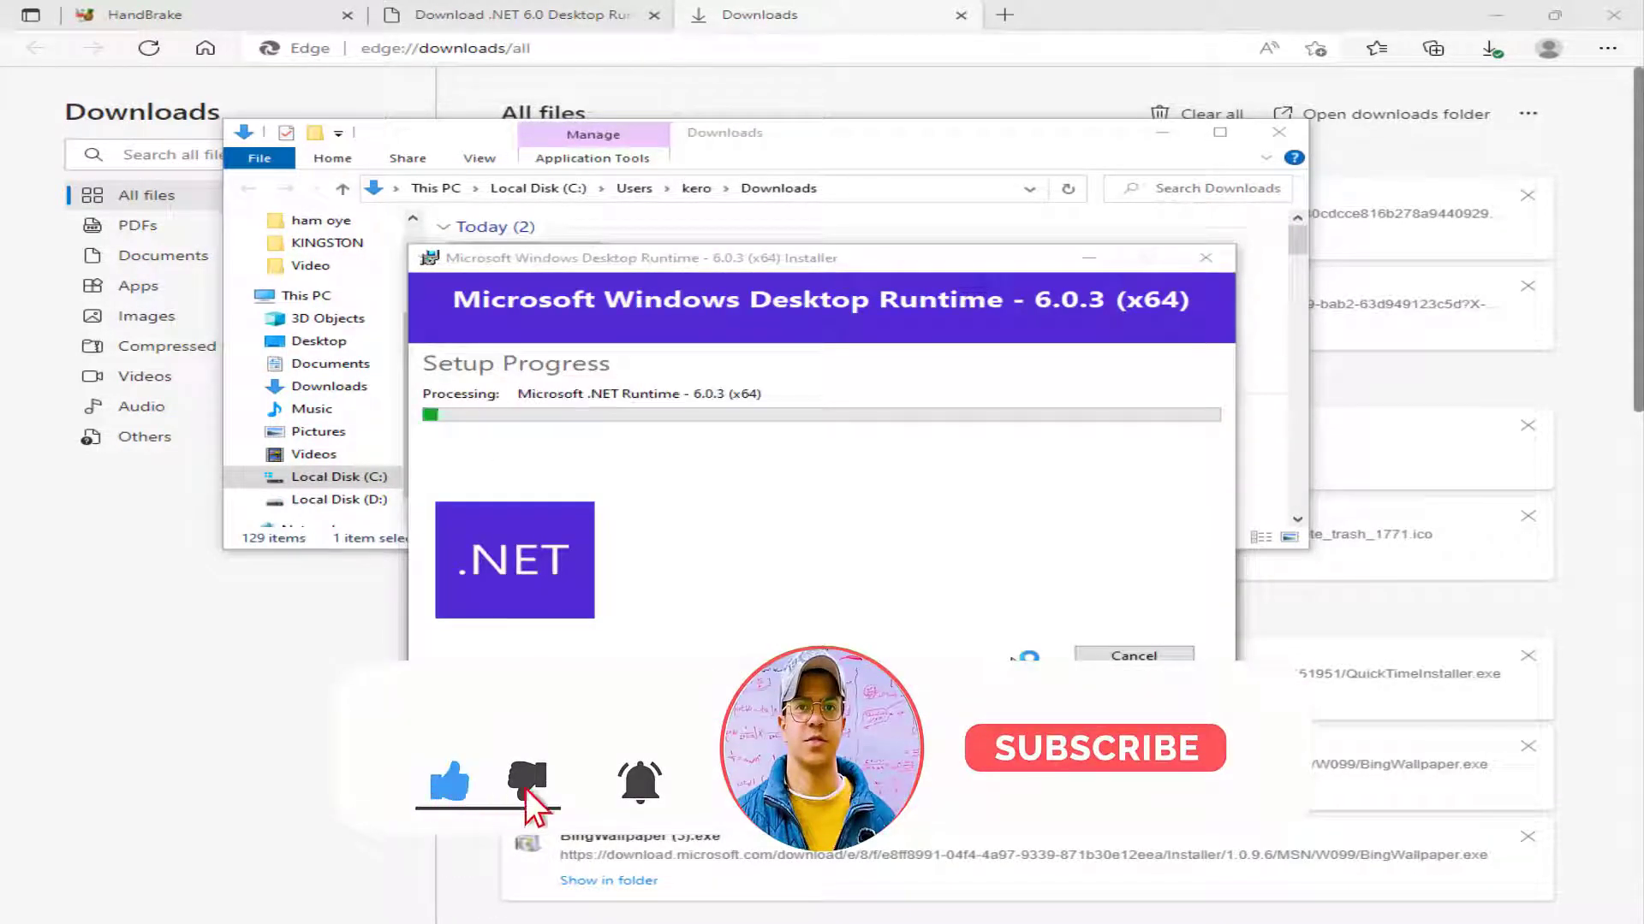
click(1278, 132)
click(1496, 15)
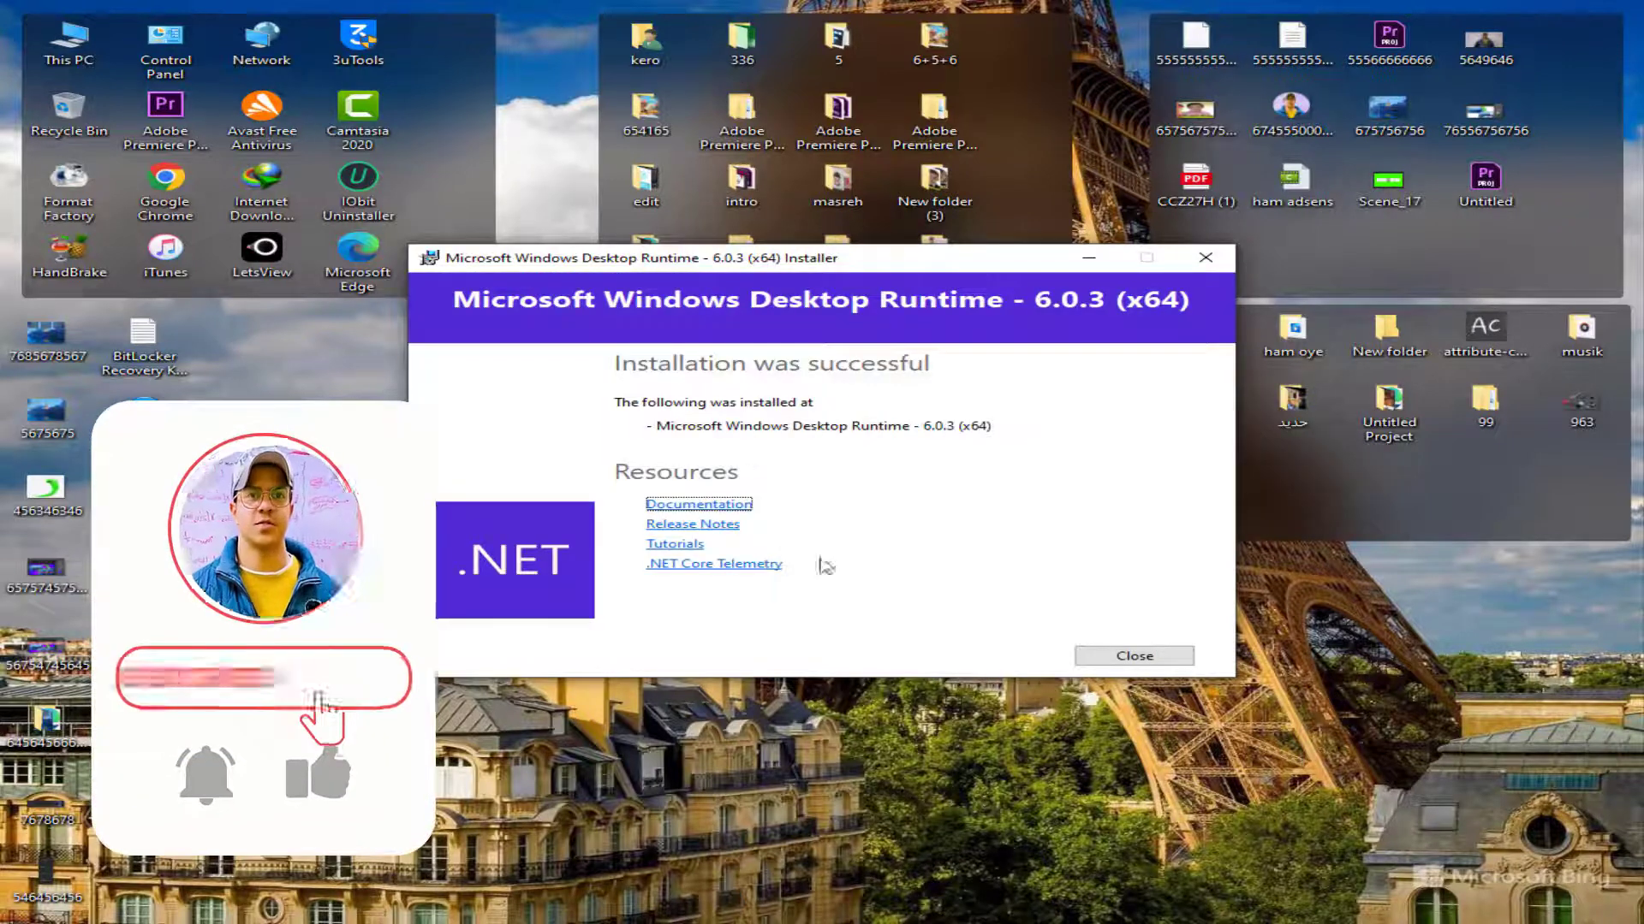
click(1139, 658)
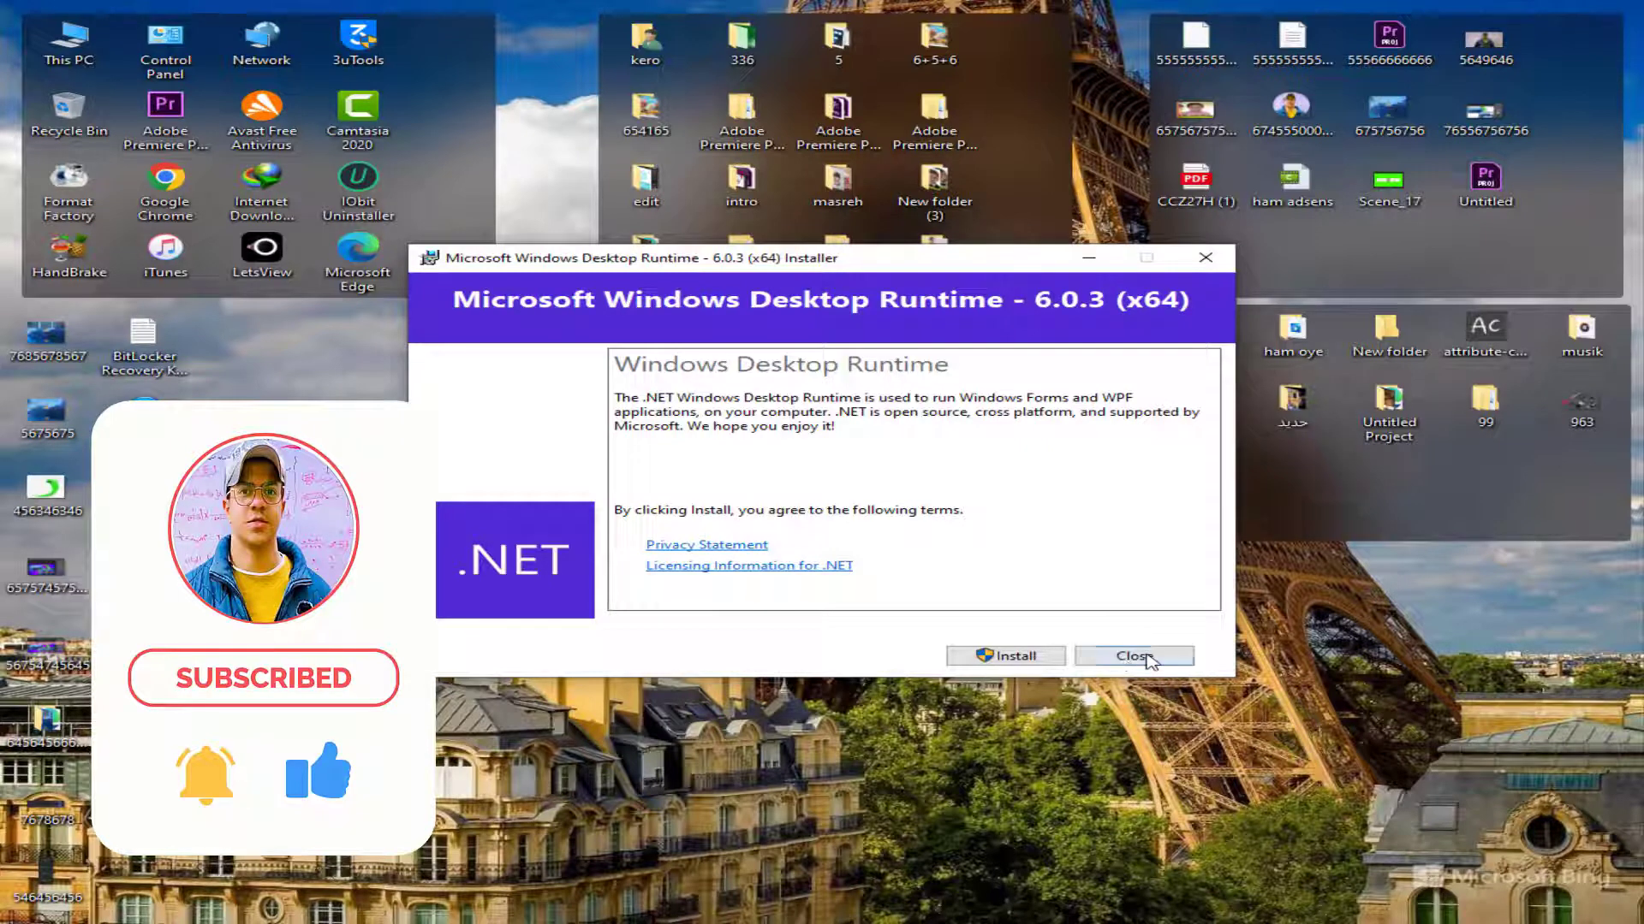
click(1139, 656)
click(882, 542)
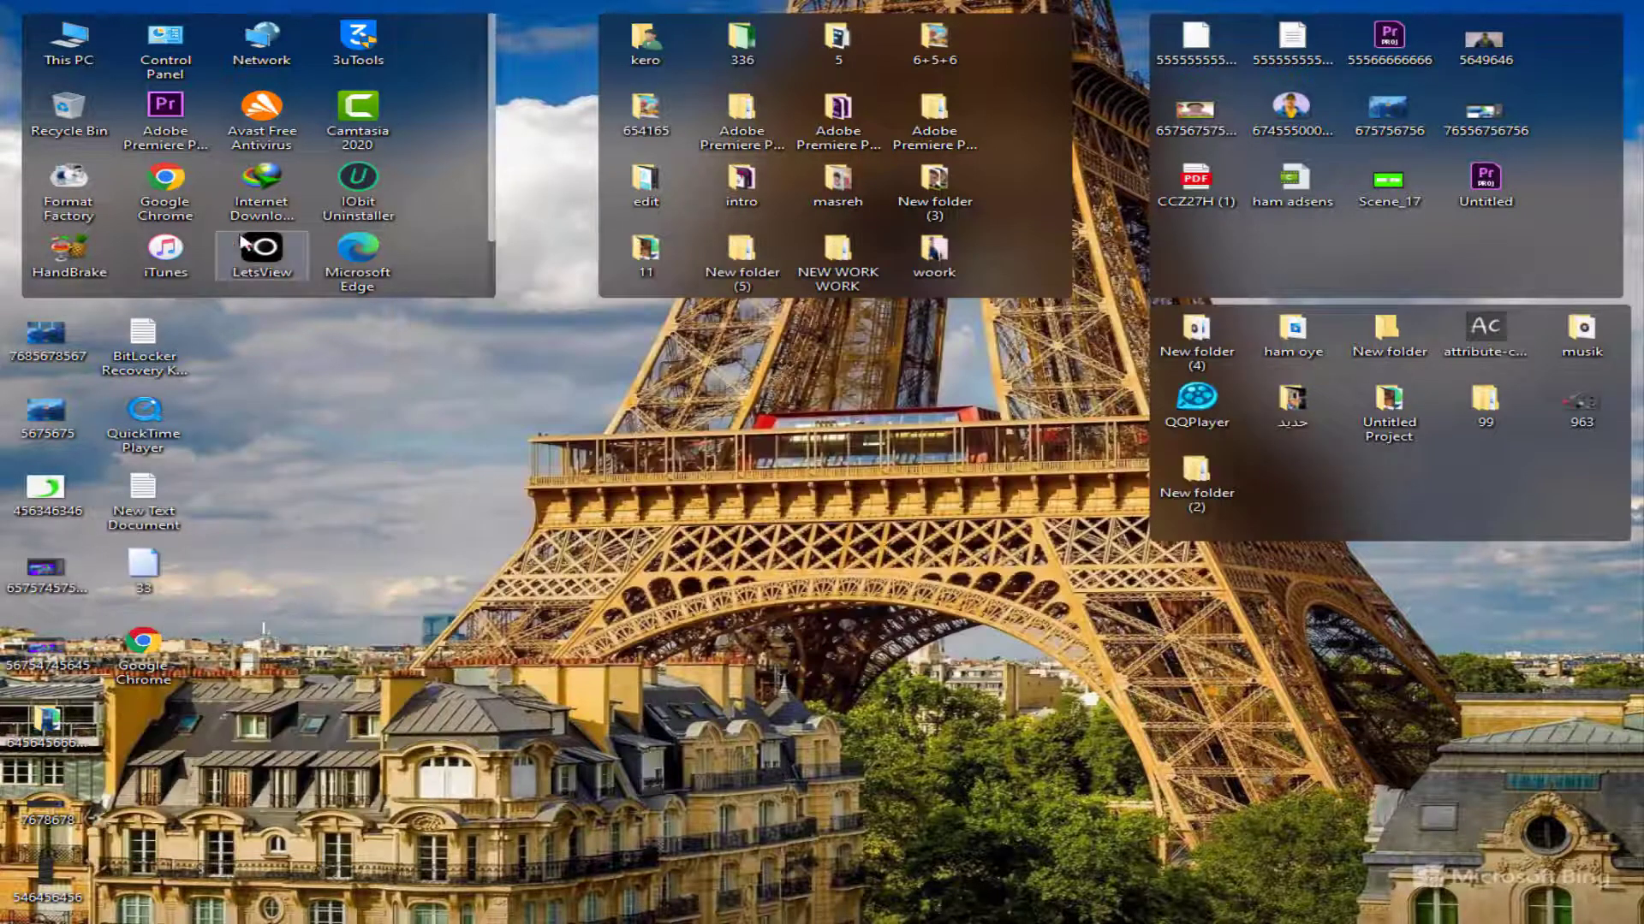
Launch HandBrake and load video 55 from the desktop's ham oye folder, keeping the HandBrake window in view
double_click(70, 252)
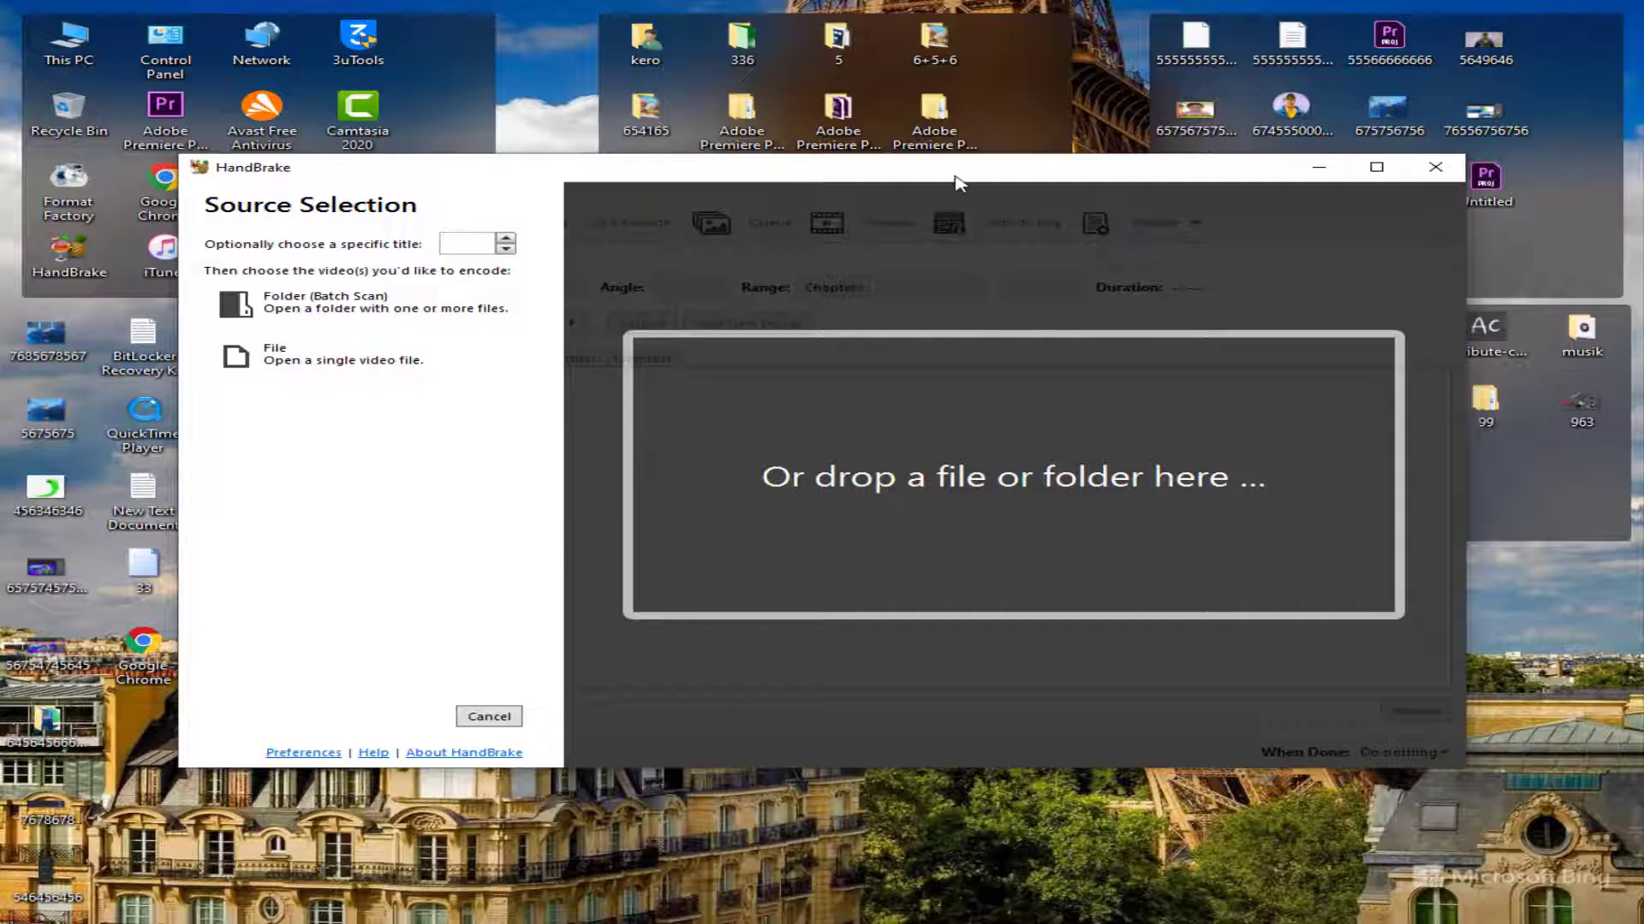
drag(958, 183, 898, 393)
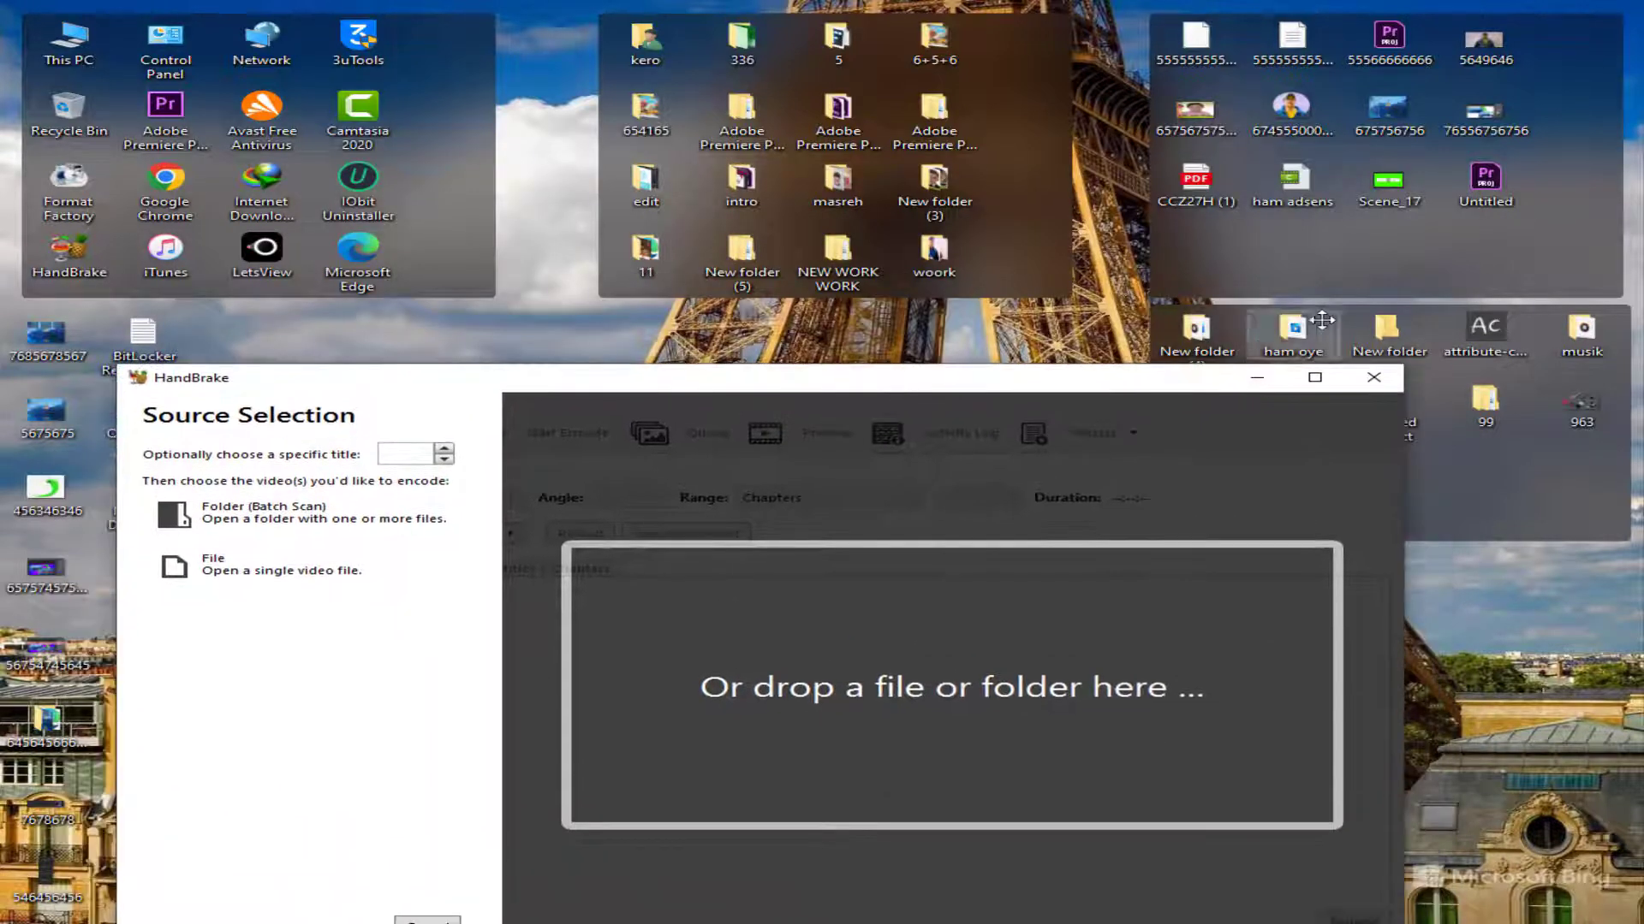
double_click(1319, 325)
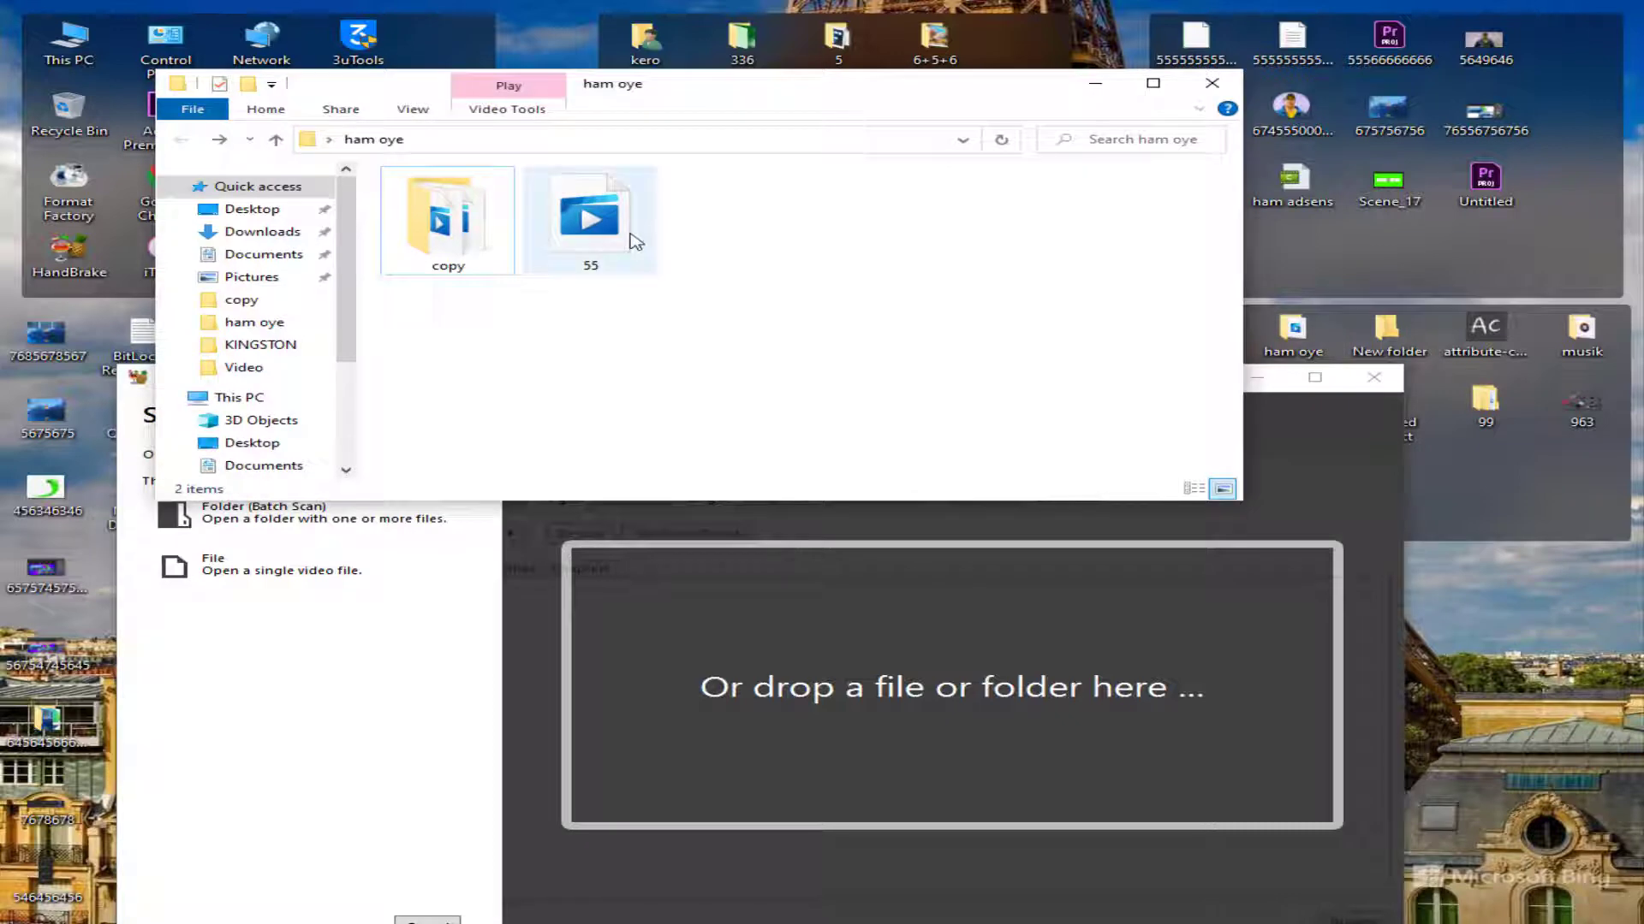
drag(634, 240, 995, 685)
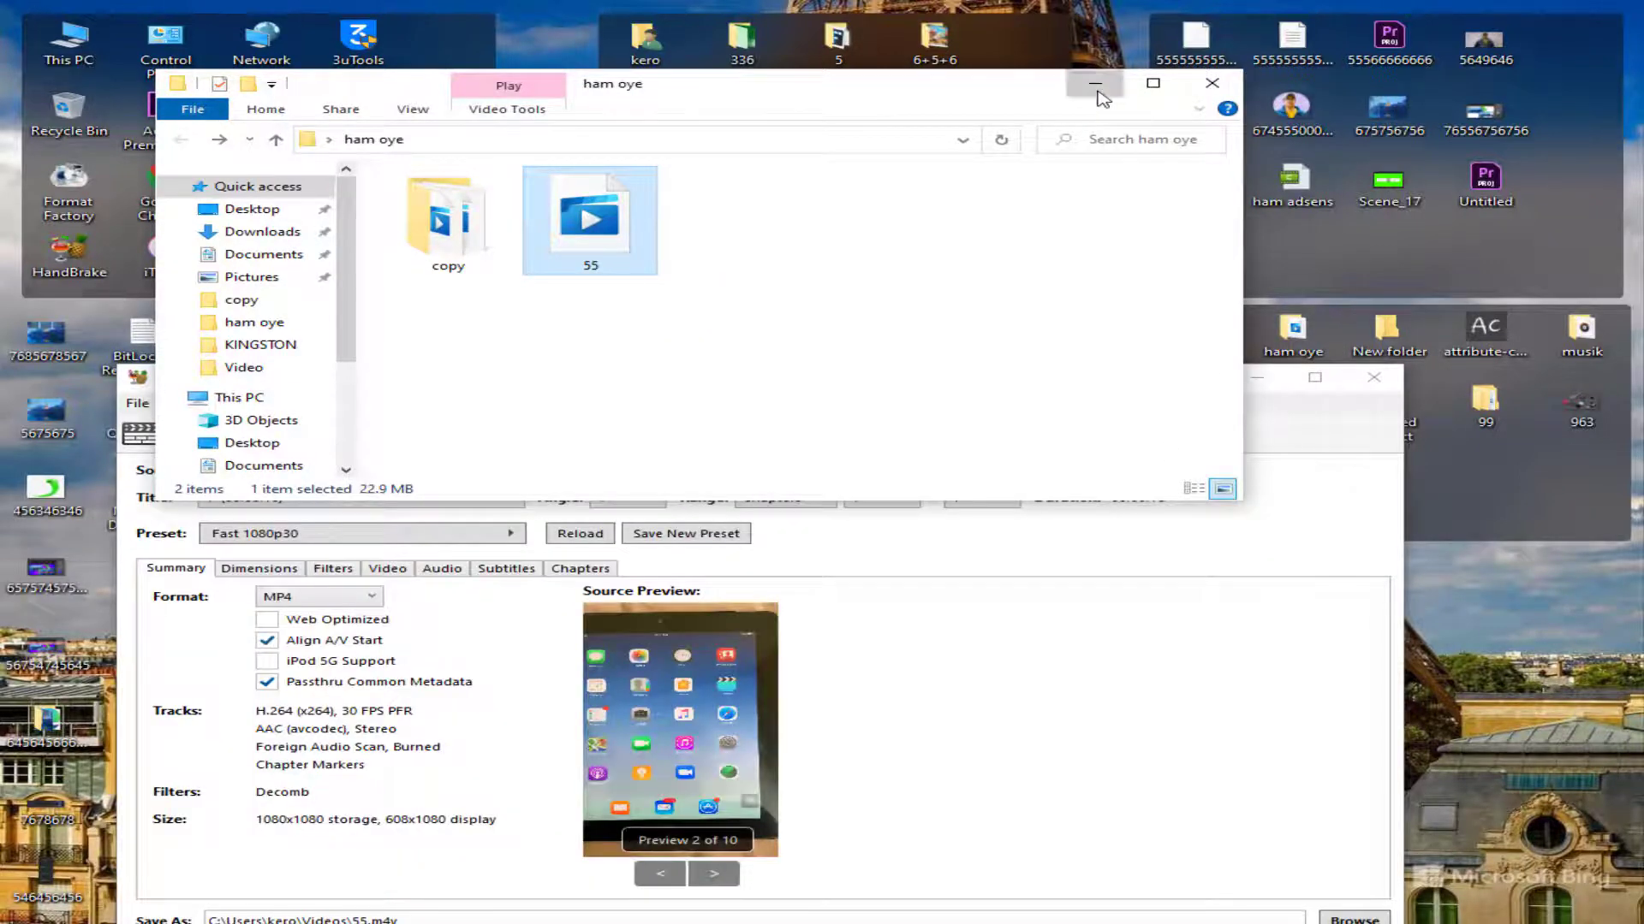
click(1094, 86)
drag(932, 385, 1017, 161)
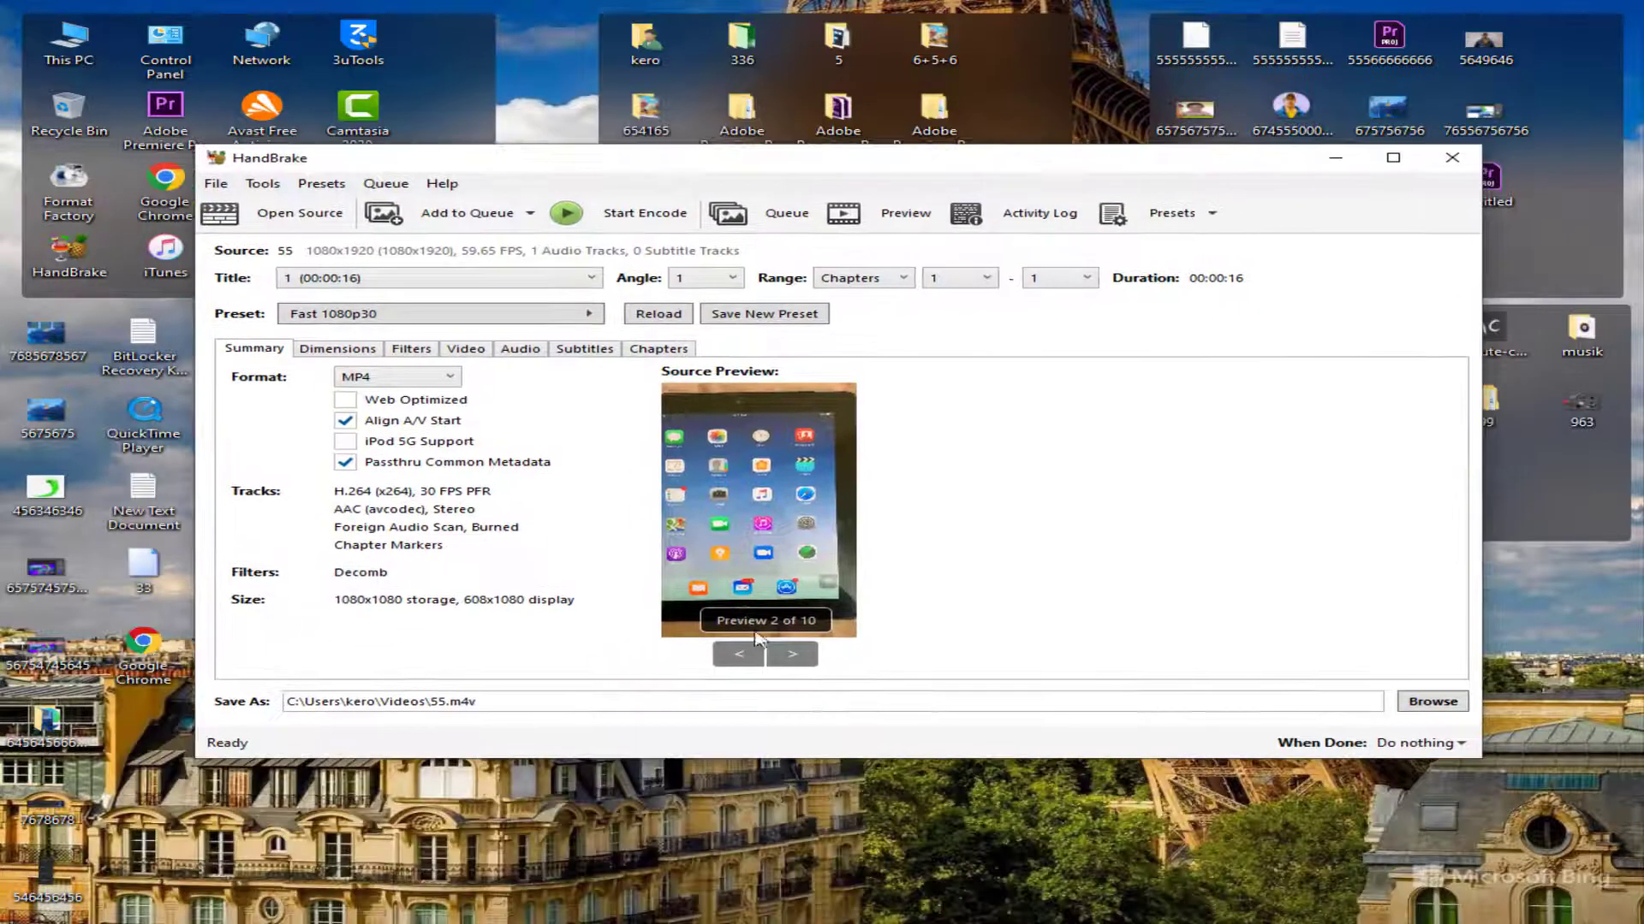
Page through the source previews of the loaded video to the last one and look over the available encoding presets
click(803, 656)
click(803, 656)
click(803, 656)
click(803, 656)
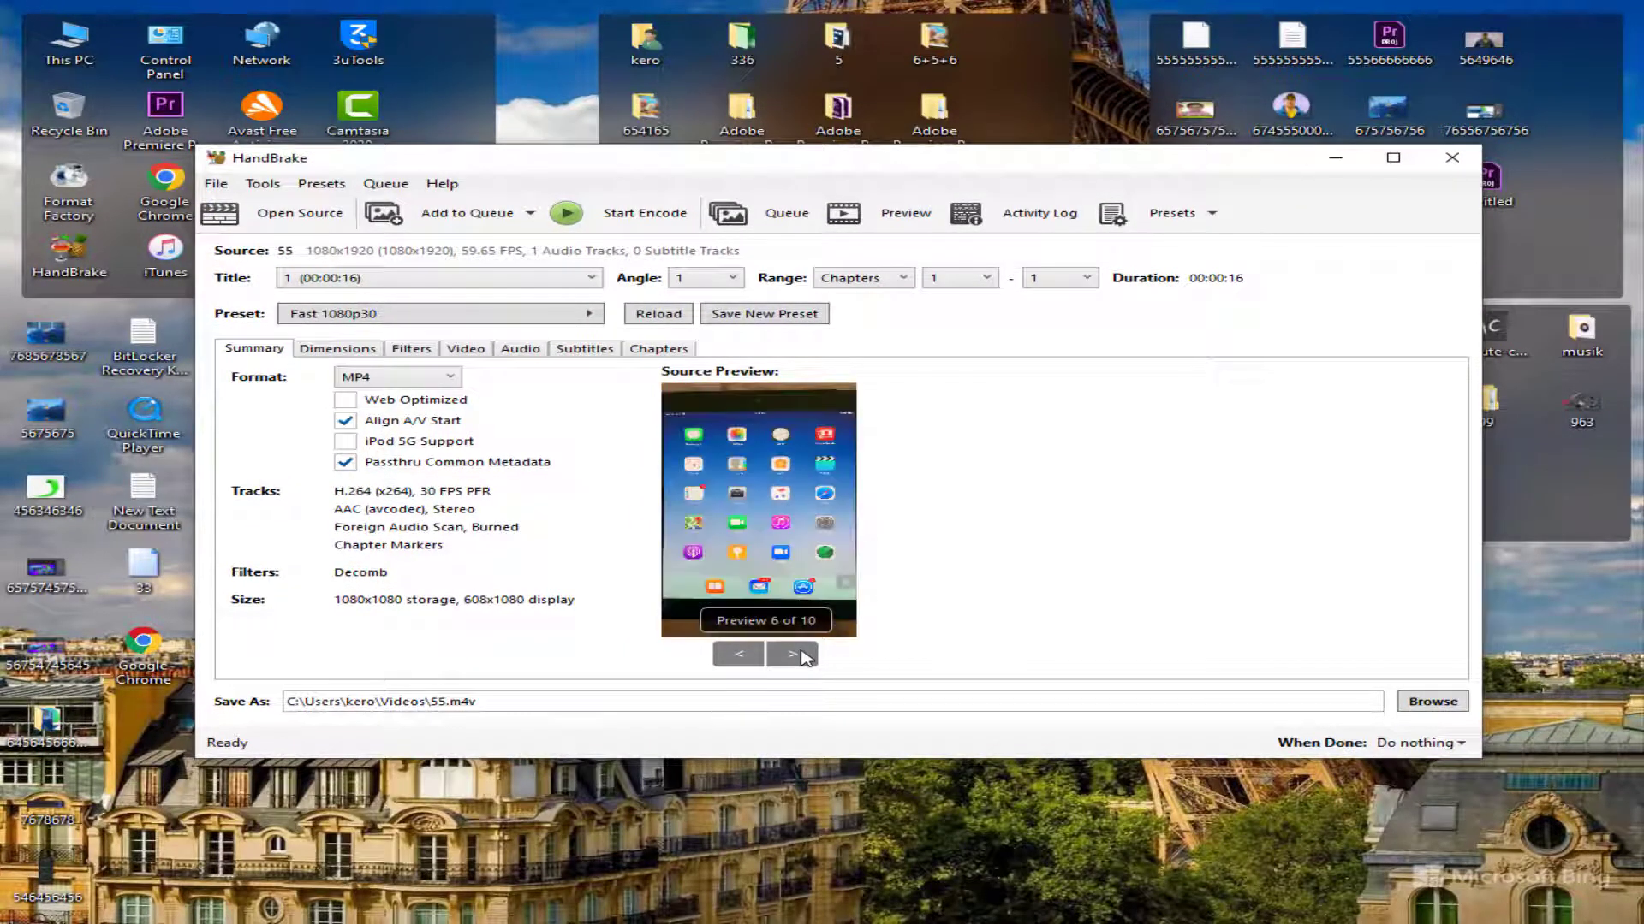
click(803, 656)
click(803, 656)
click(803, 656)
click(803, 656)
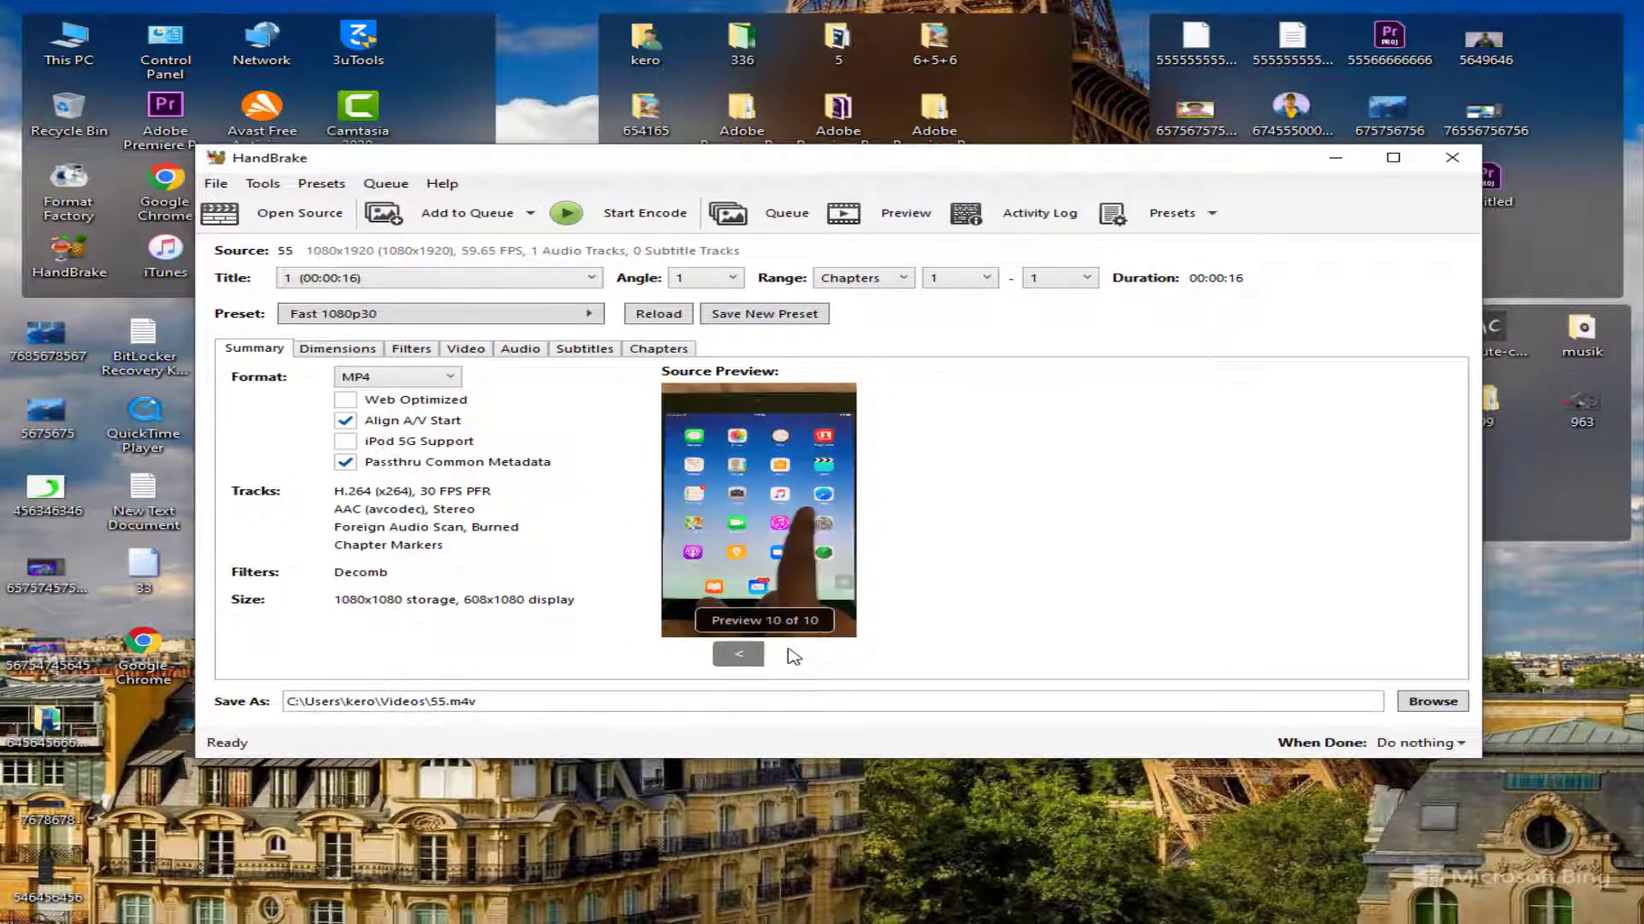
click(381, 315)
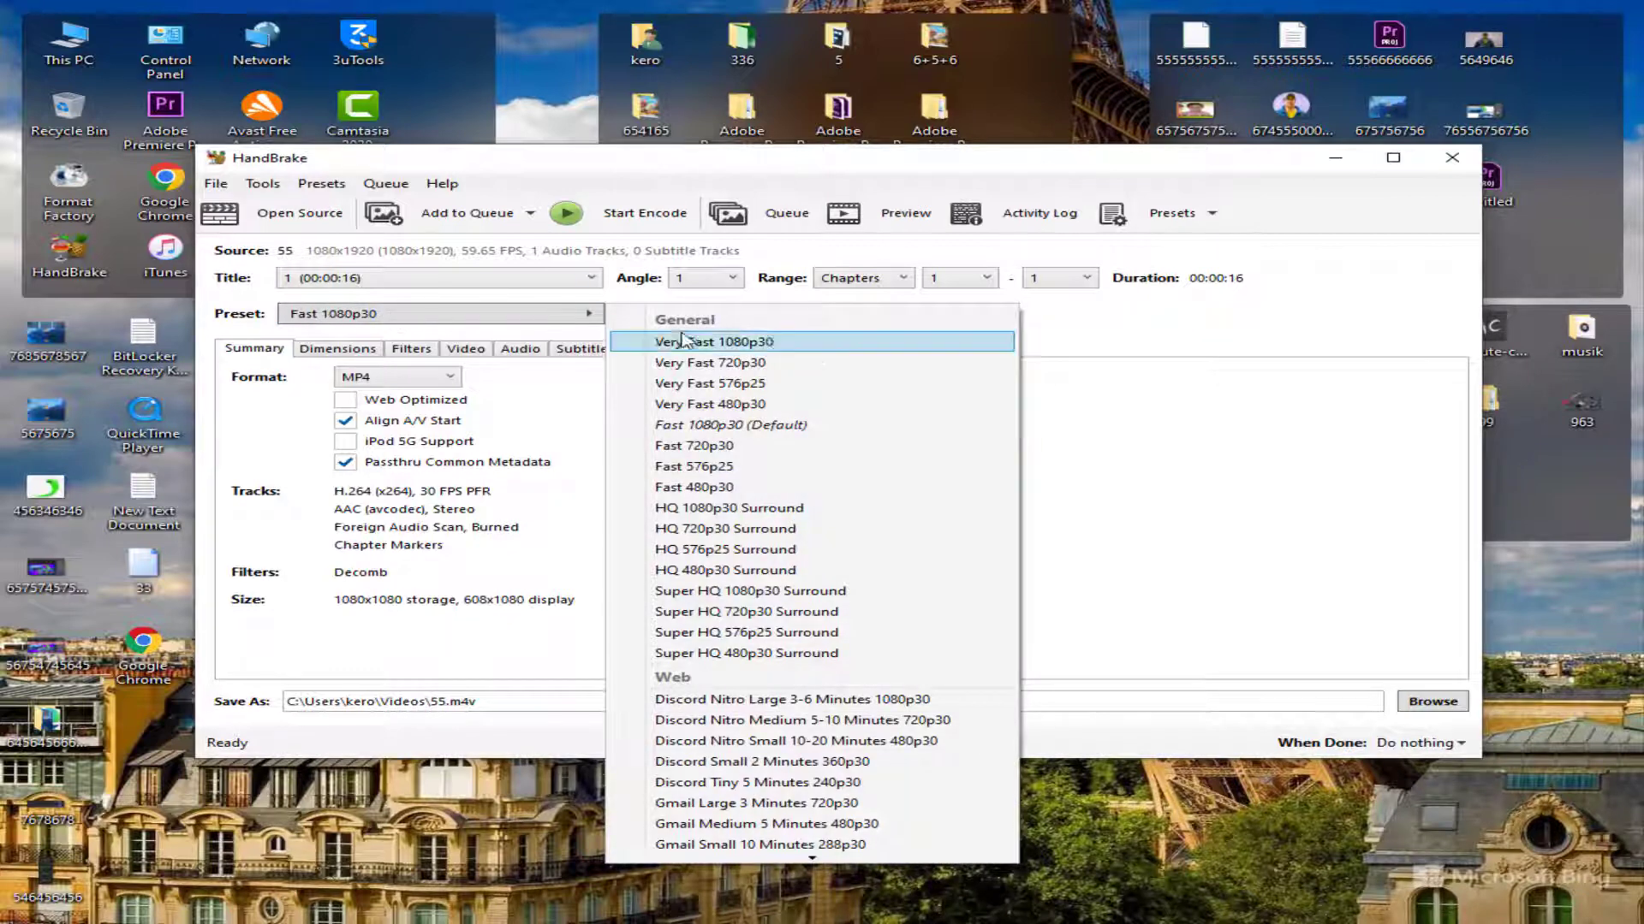
click(1231, 564)
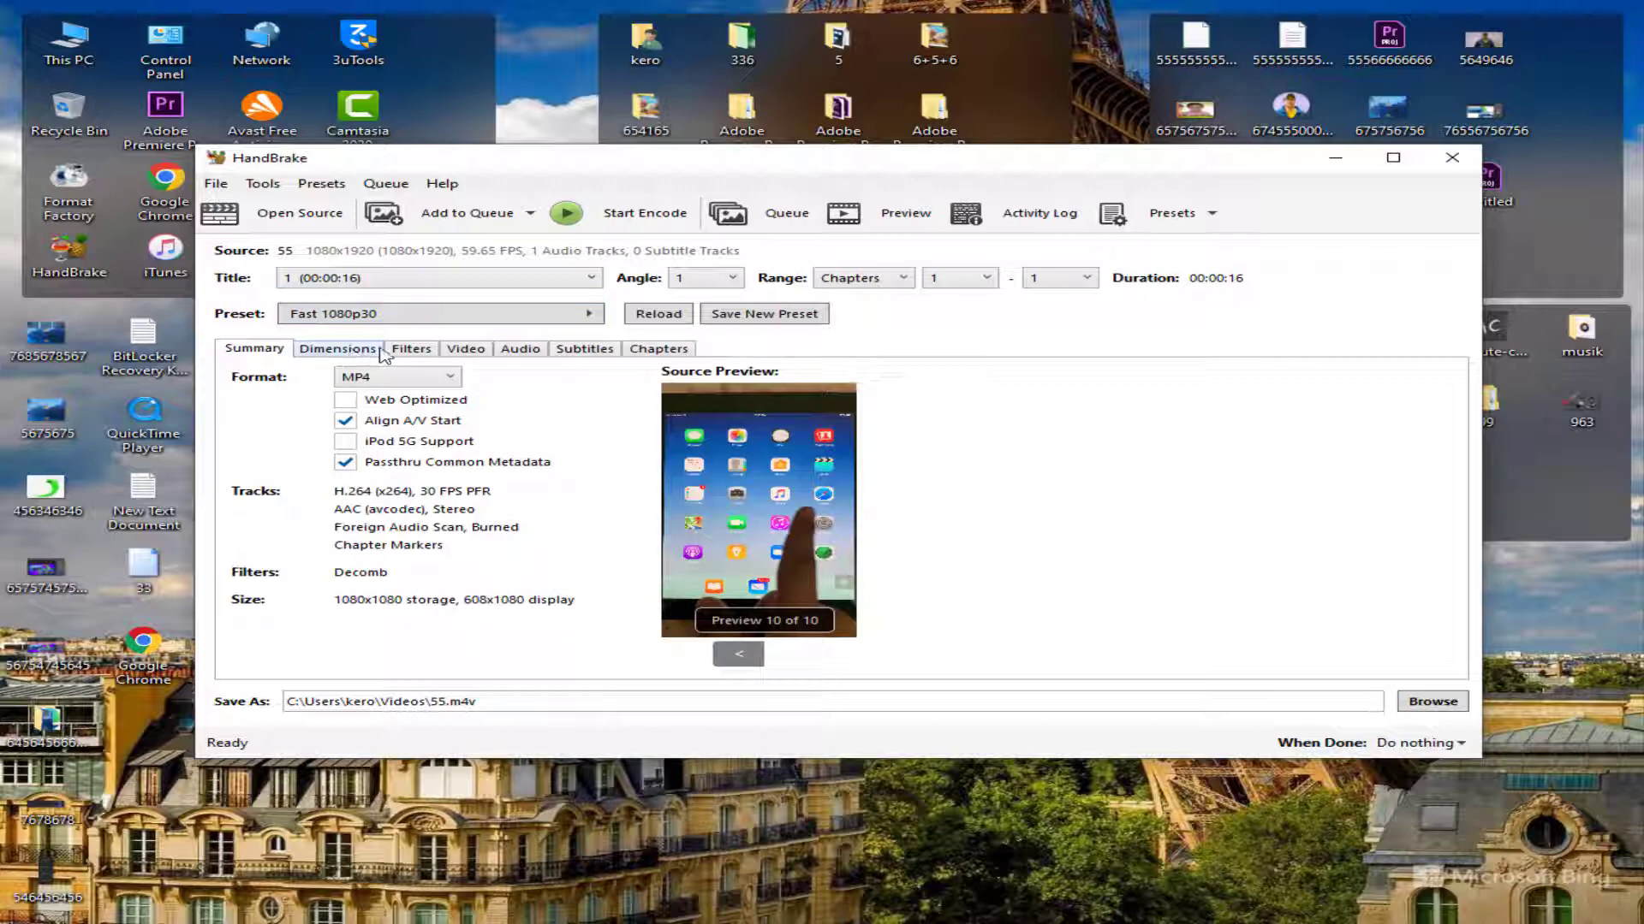
Set the video output to a constant framerate of 60 FPS
click(462, 351)
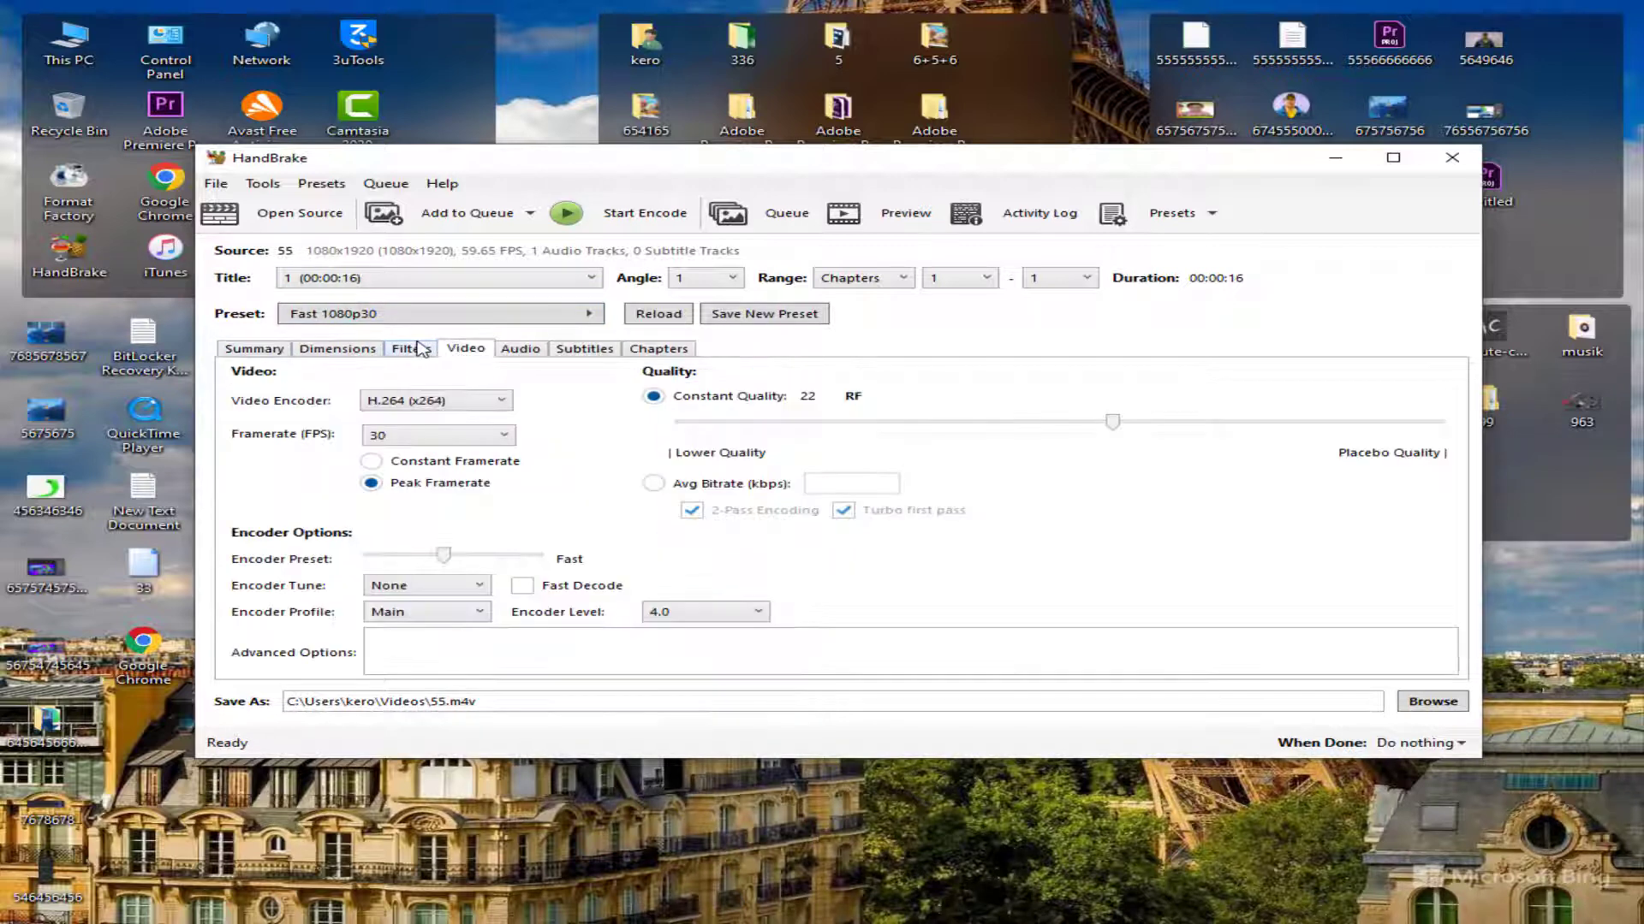
click(458, 471)
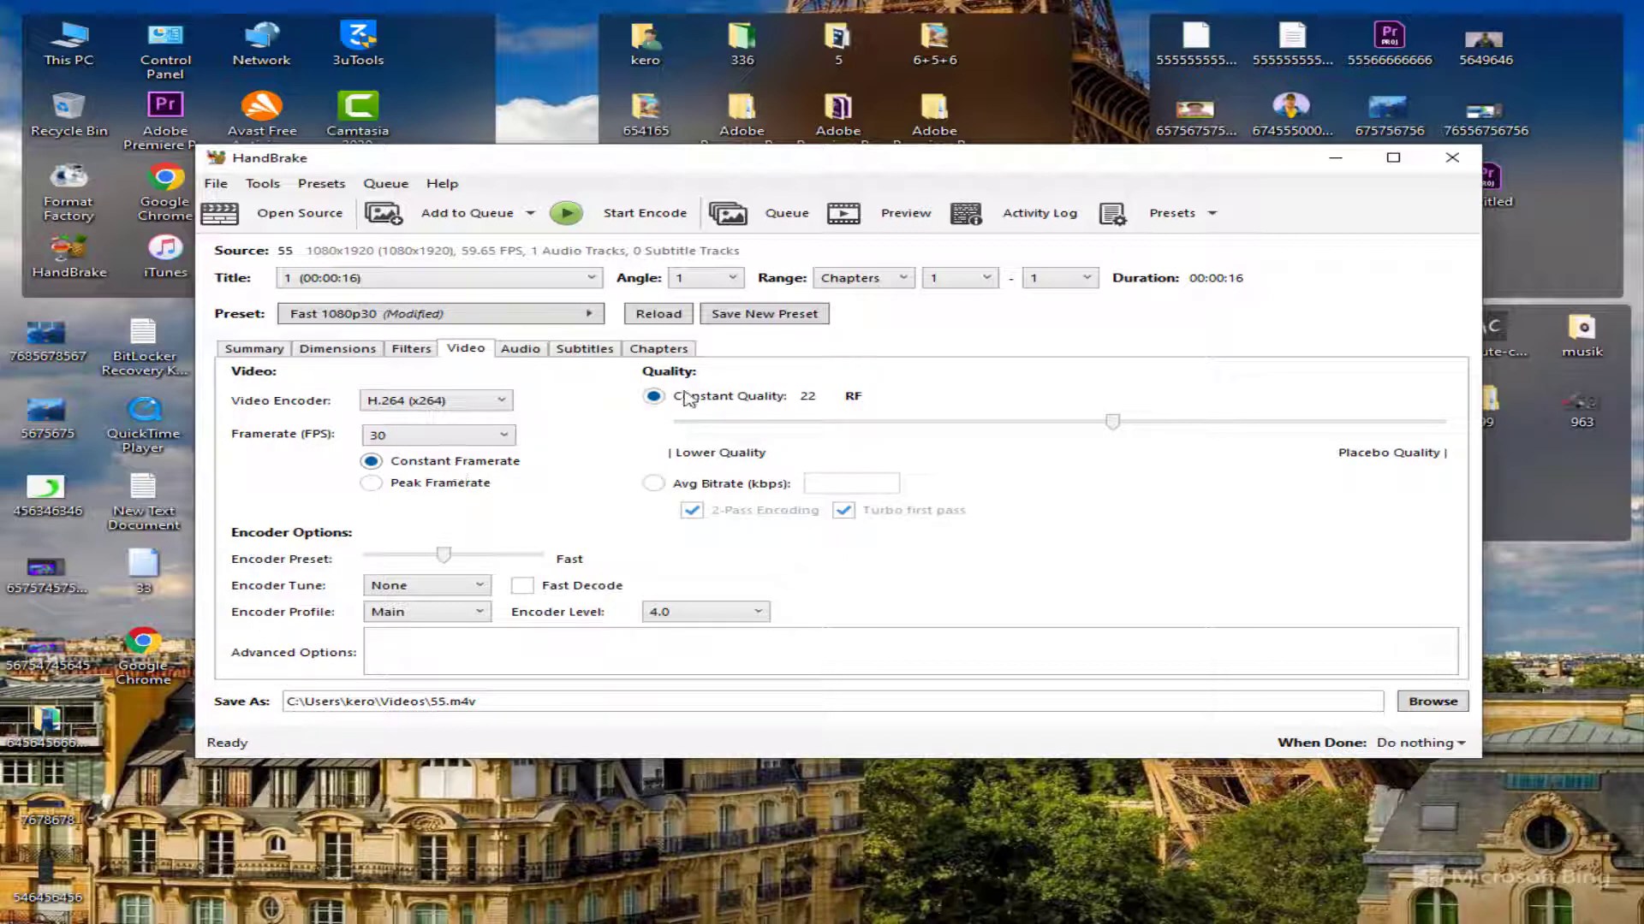
click(475, 445)
click(450, 667)
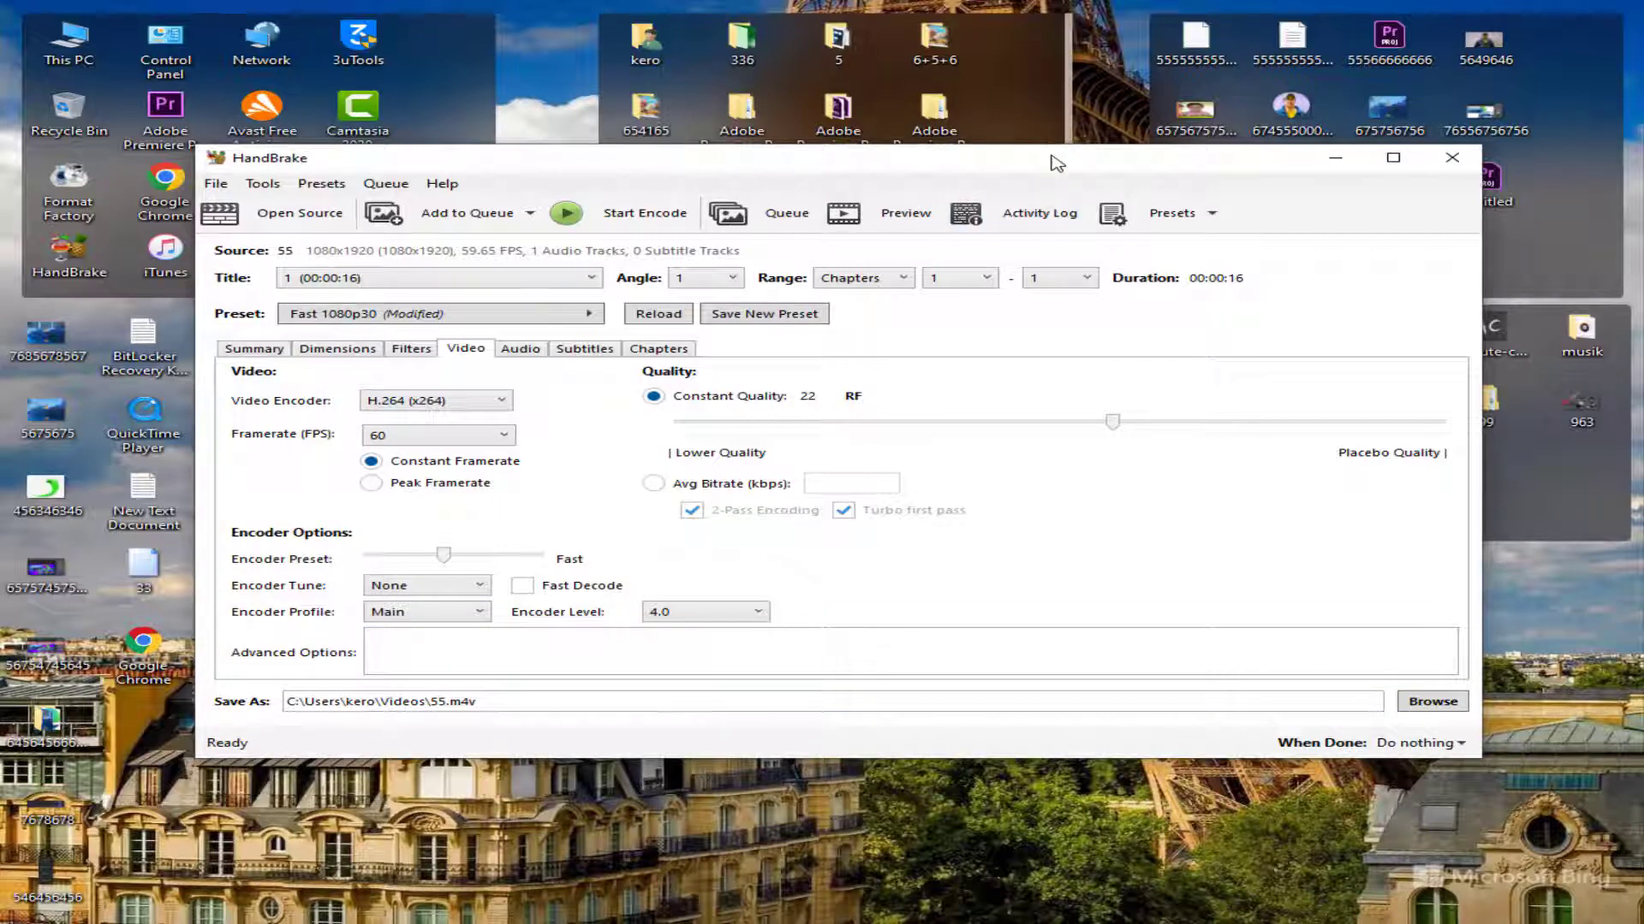
Check the frame rate of source video 55 in the ham oye folder through its detailed file properties
drag(1053, 157, 917, 491)
click(1289, 347)
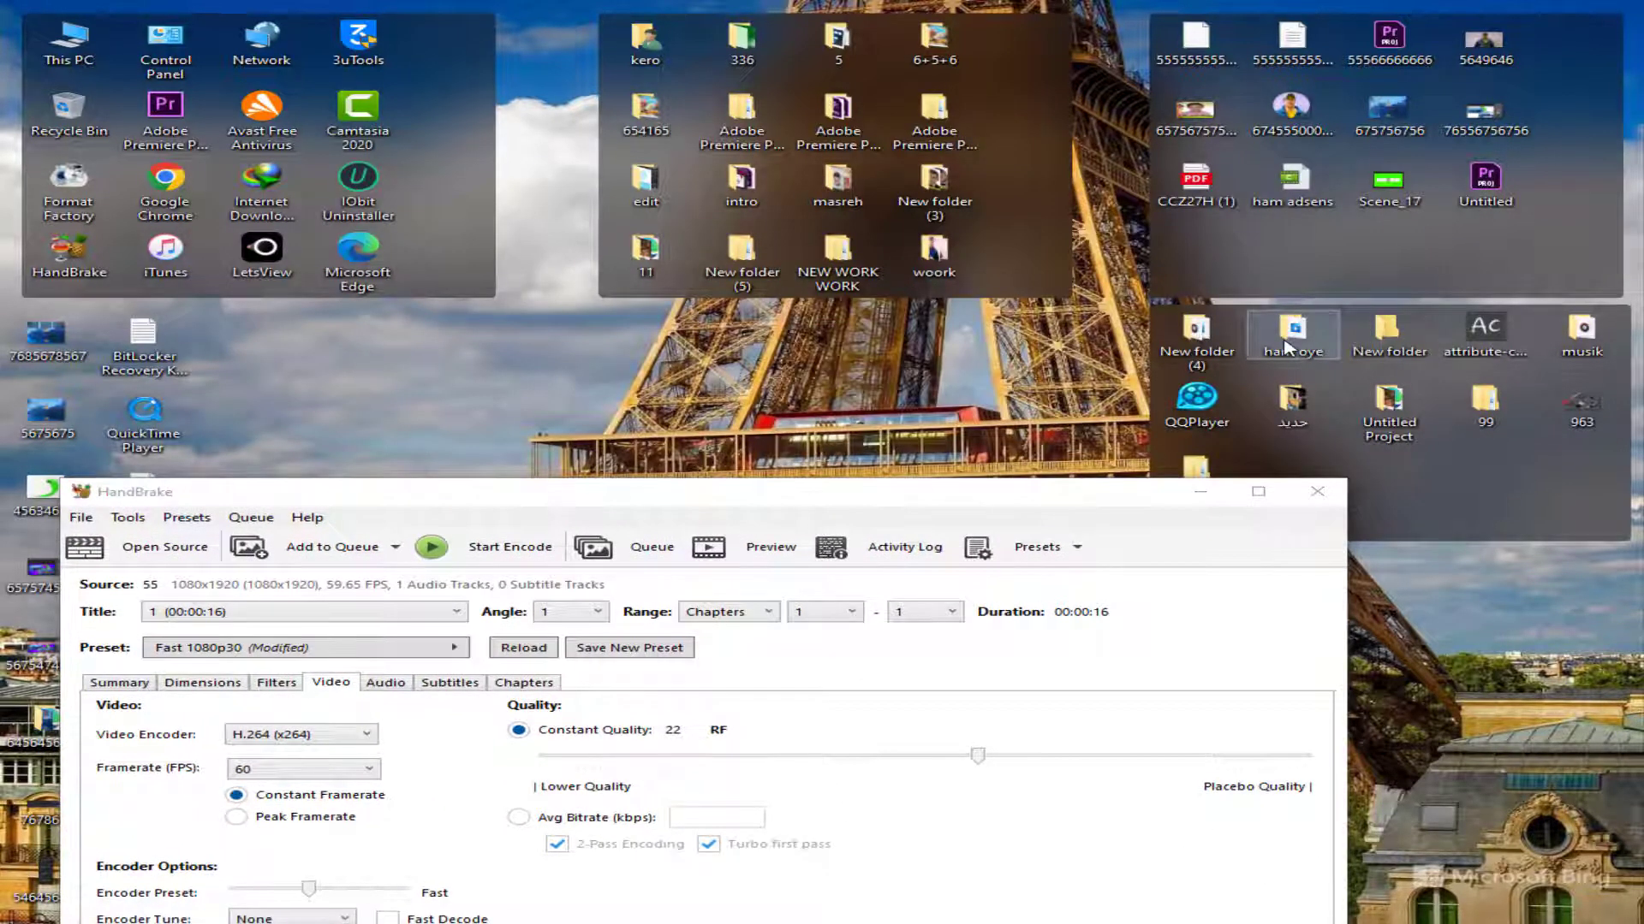
double_click(1288, 346)
click(642, 261)
right_click(613, 224)
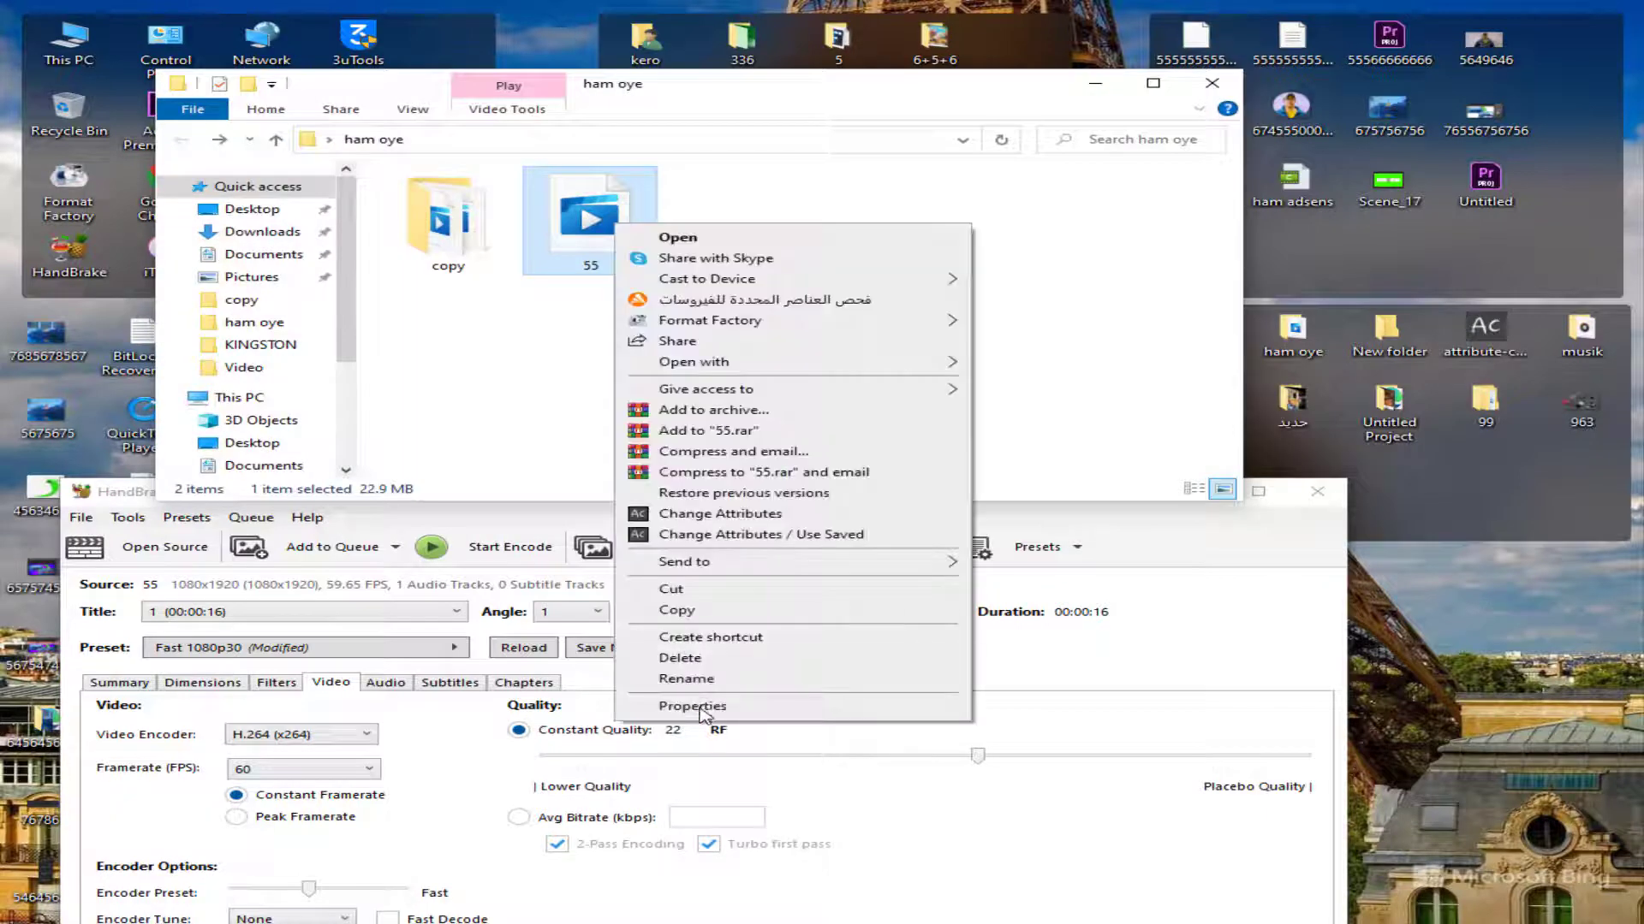
click(708, 707)
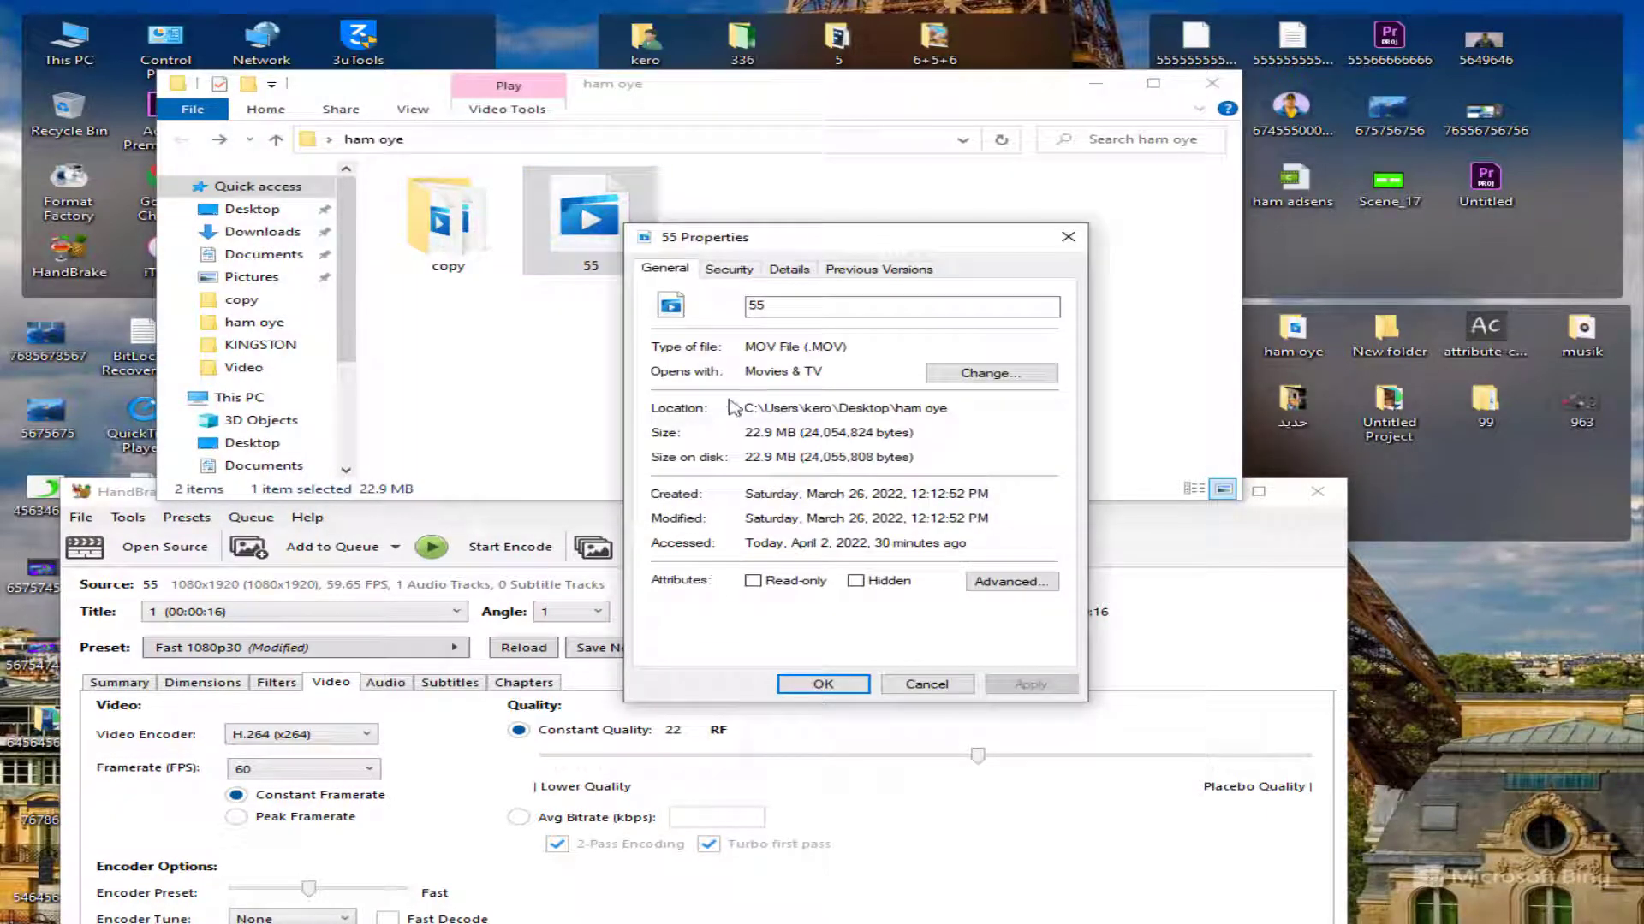
click(787, 270)
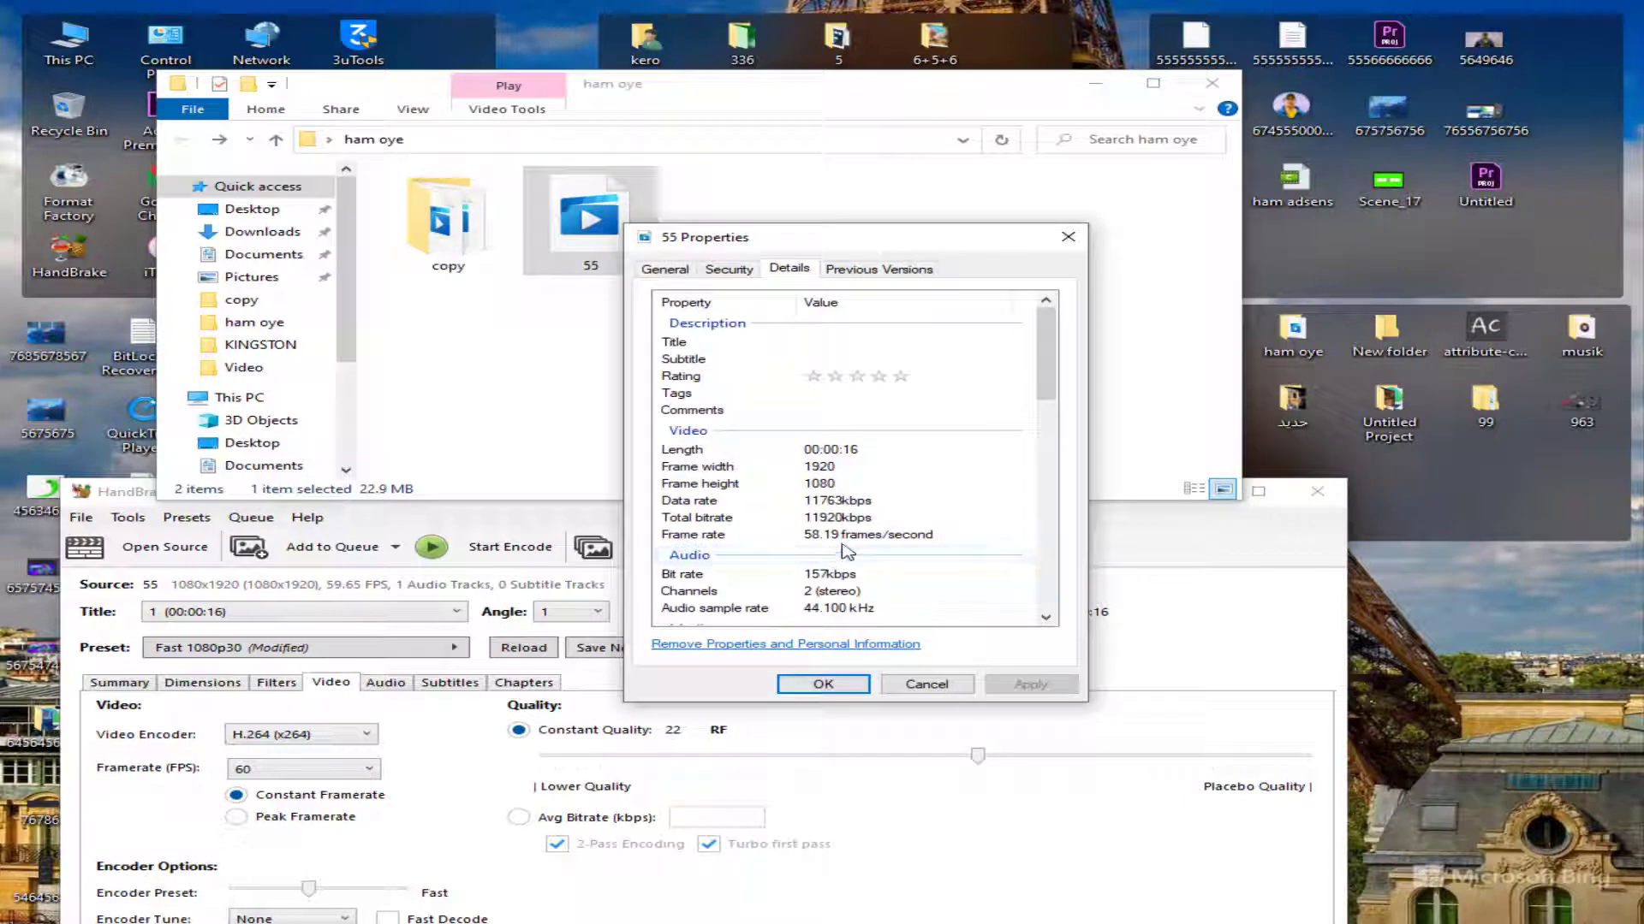
click(1067, 237)
Return to HandBrake, select 60 FPS again, and move the constant quality setting moderately toward the higher-quality end
click(1179, 552)
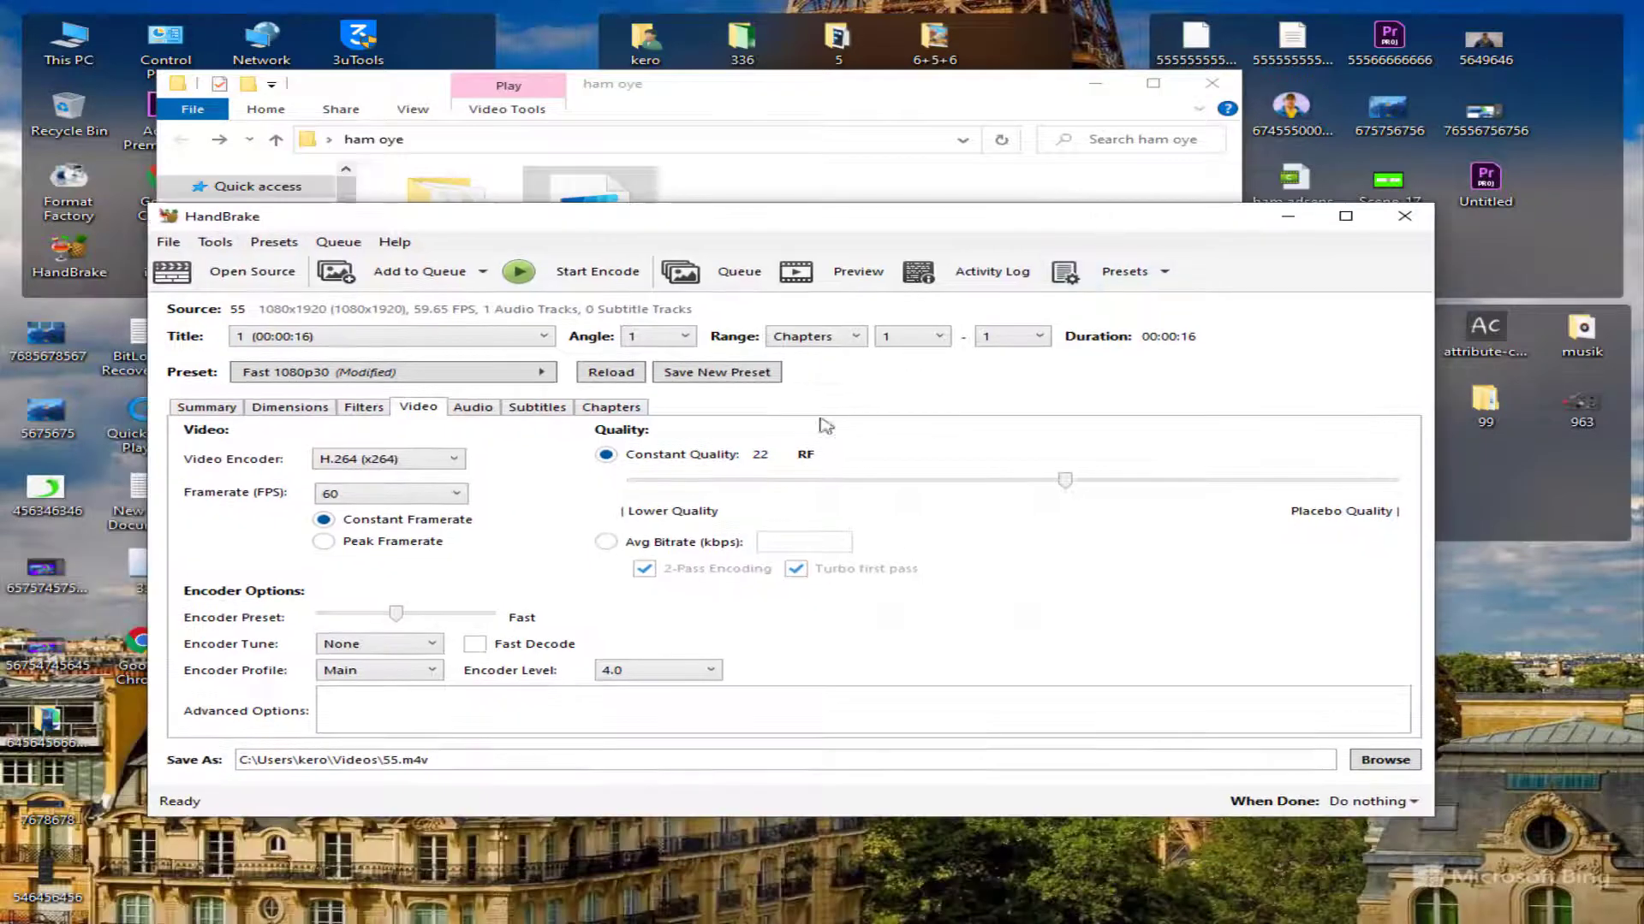
click(387, 493)
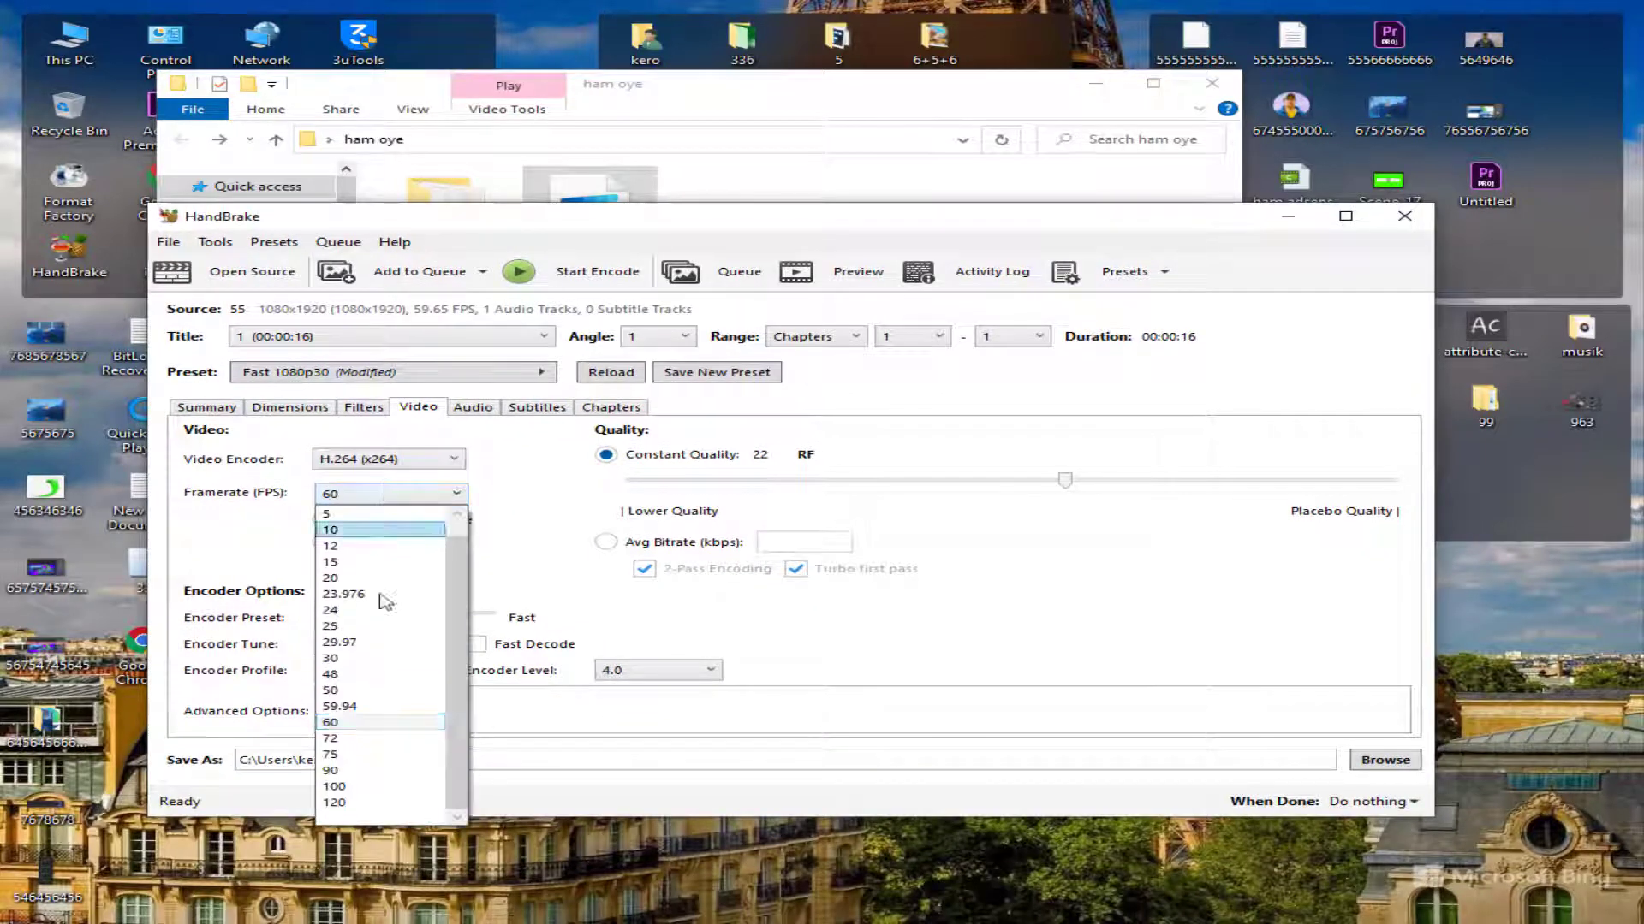
click(366, 723)
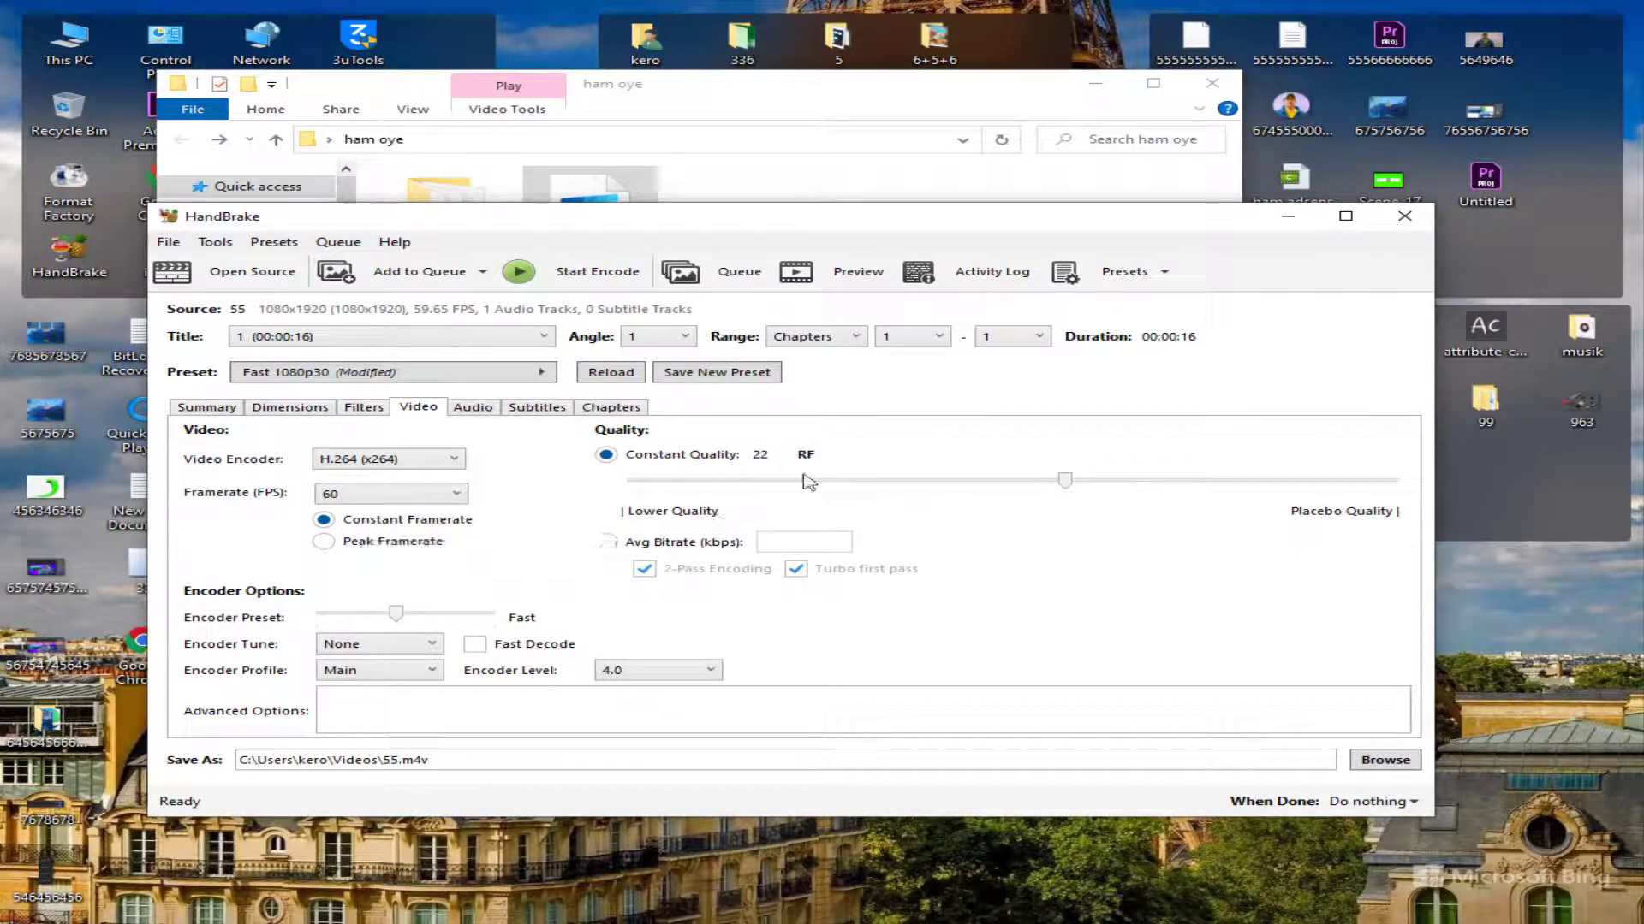
drag(1067, 485, 743, 488)
click(1231, 480)
drag(1231, 480, 1140, 499)
Set the bitrate of the AAC audio track to 448
click(474, 408)
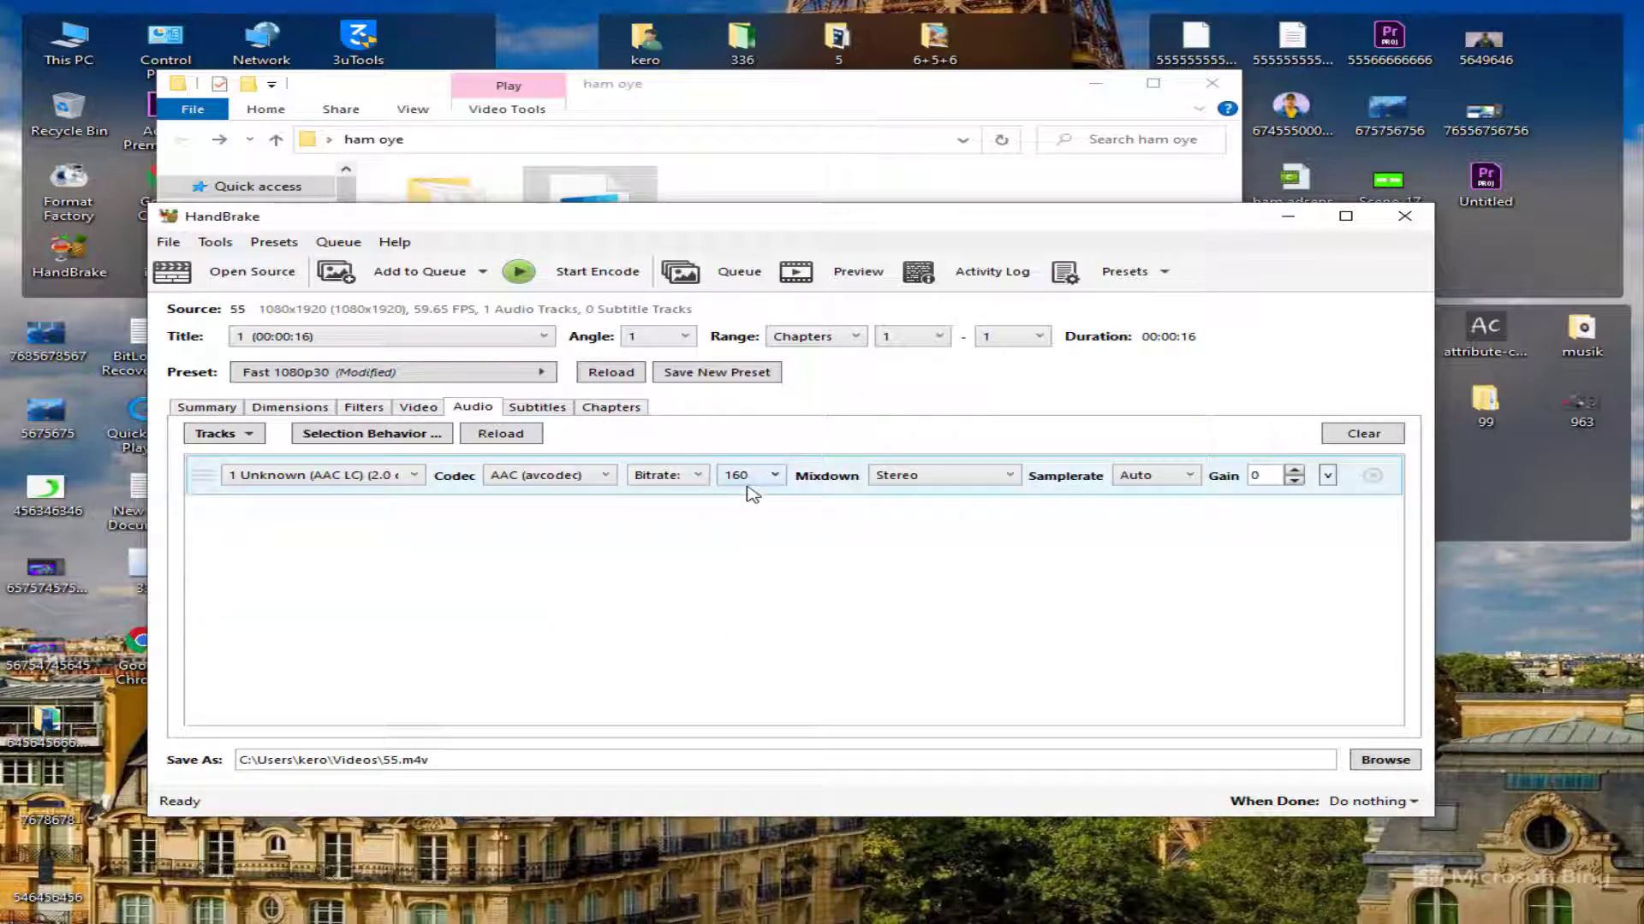
click(751, 494)
click(728, 638)
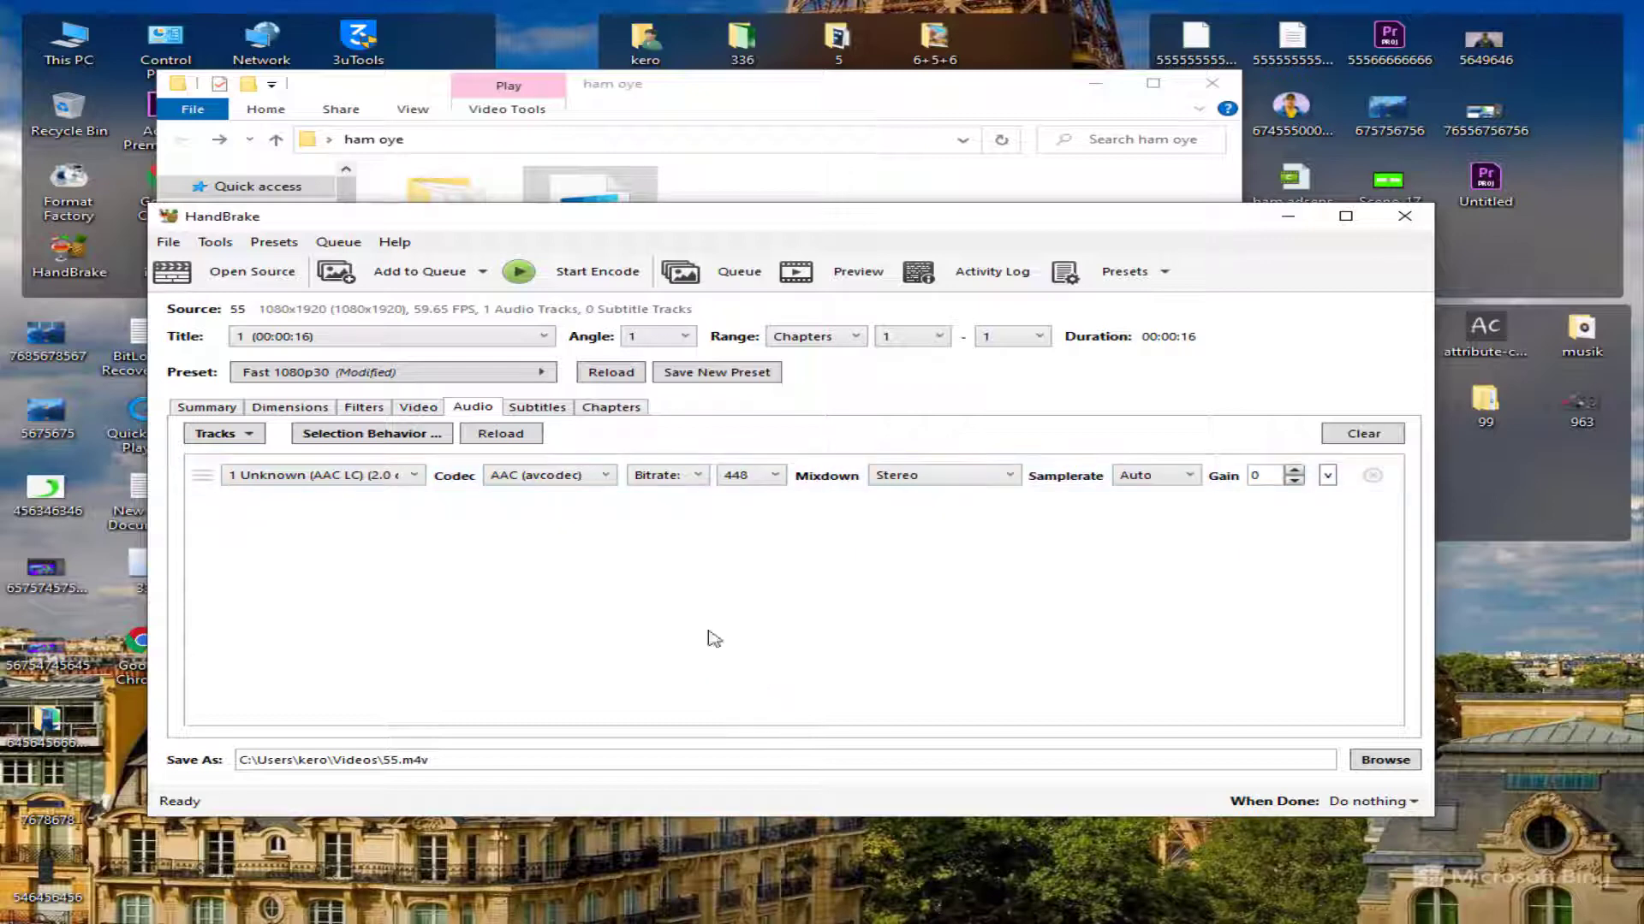
Set the output destination to the copy folder inside the desktop's ham oye folder, keeping the name 55, and start the encode
click(1372, 759)
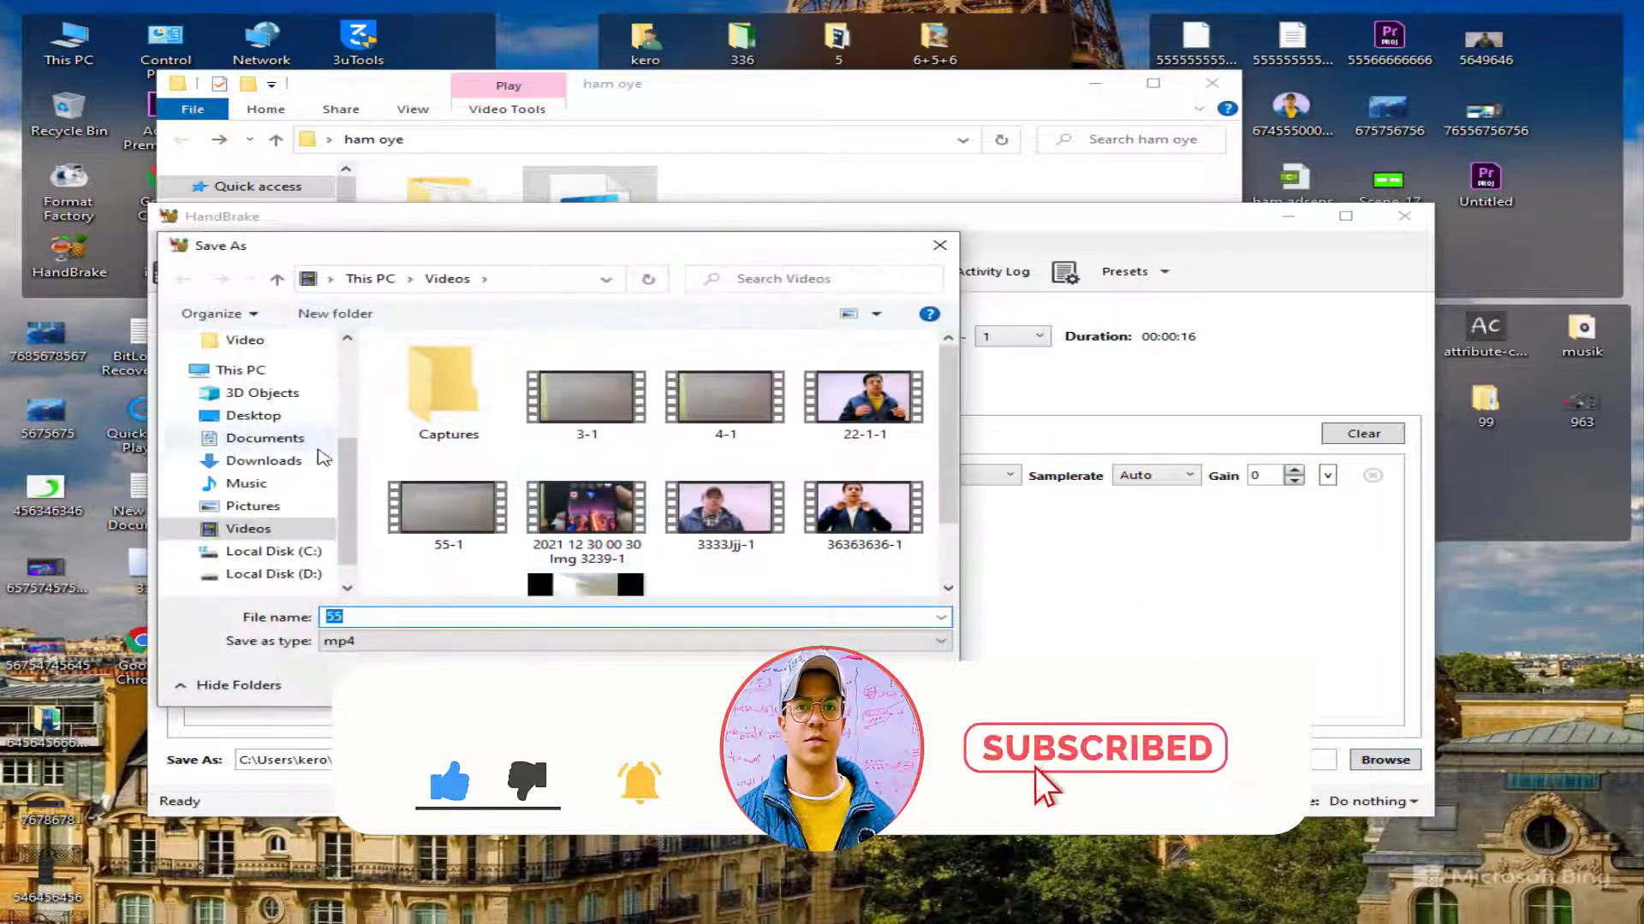
click(261, 418)
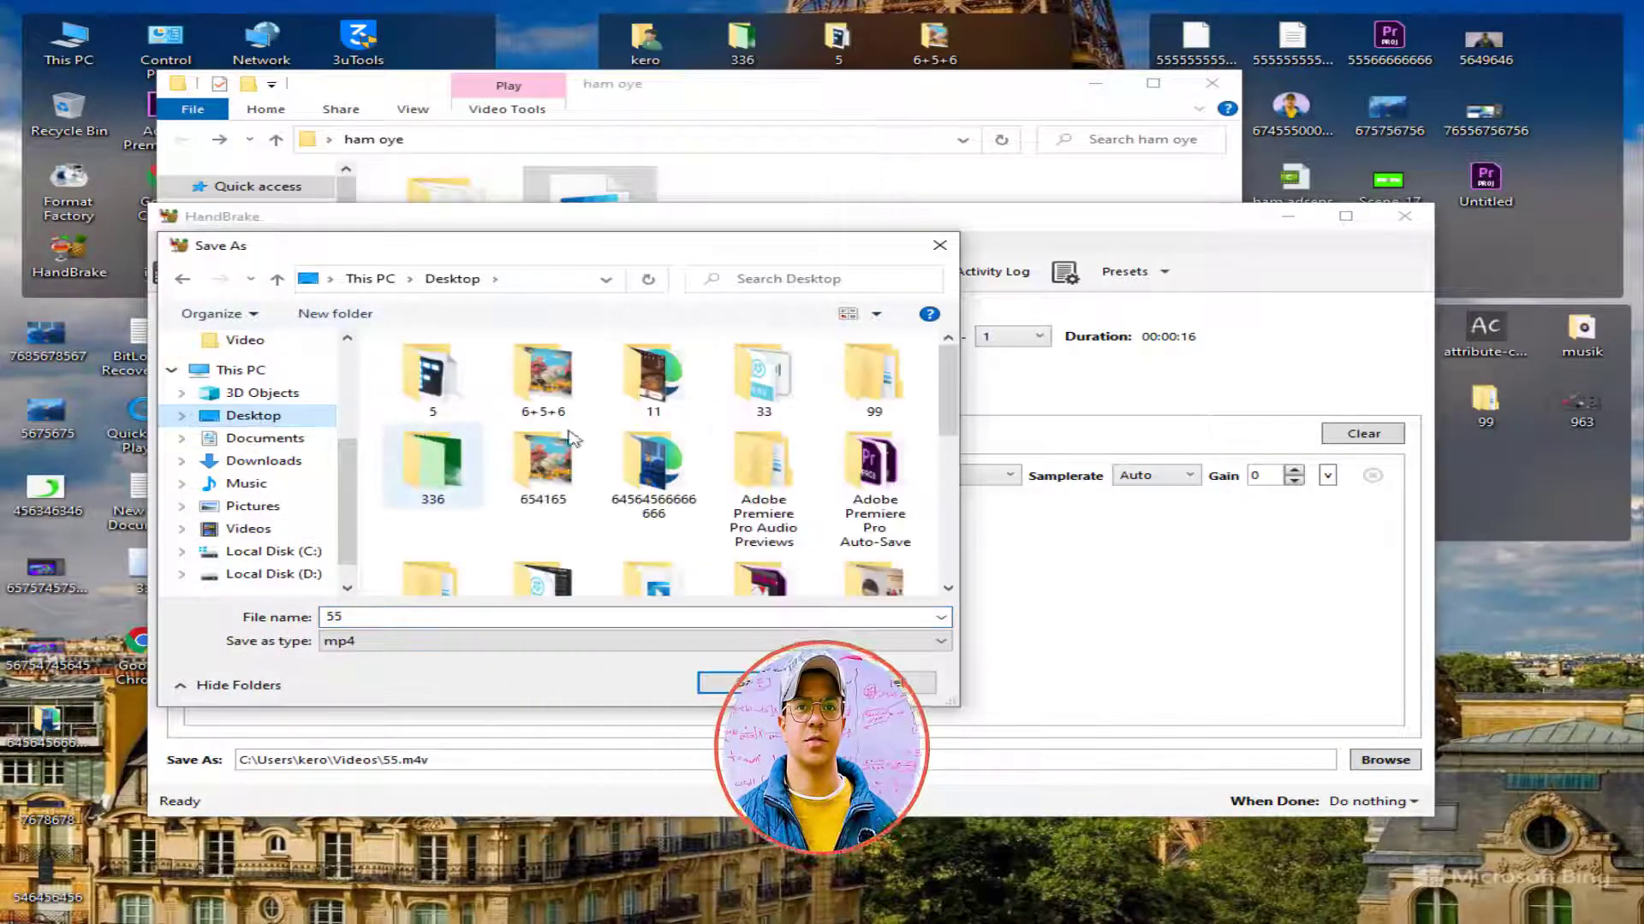
scroll(531, 467, down, 2)
scroll(517, 480, up, 1)
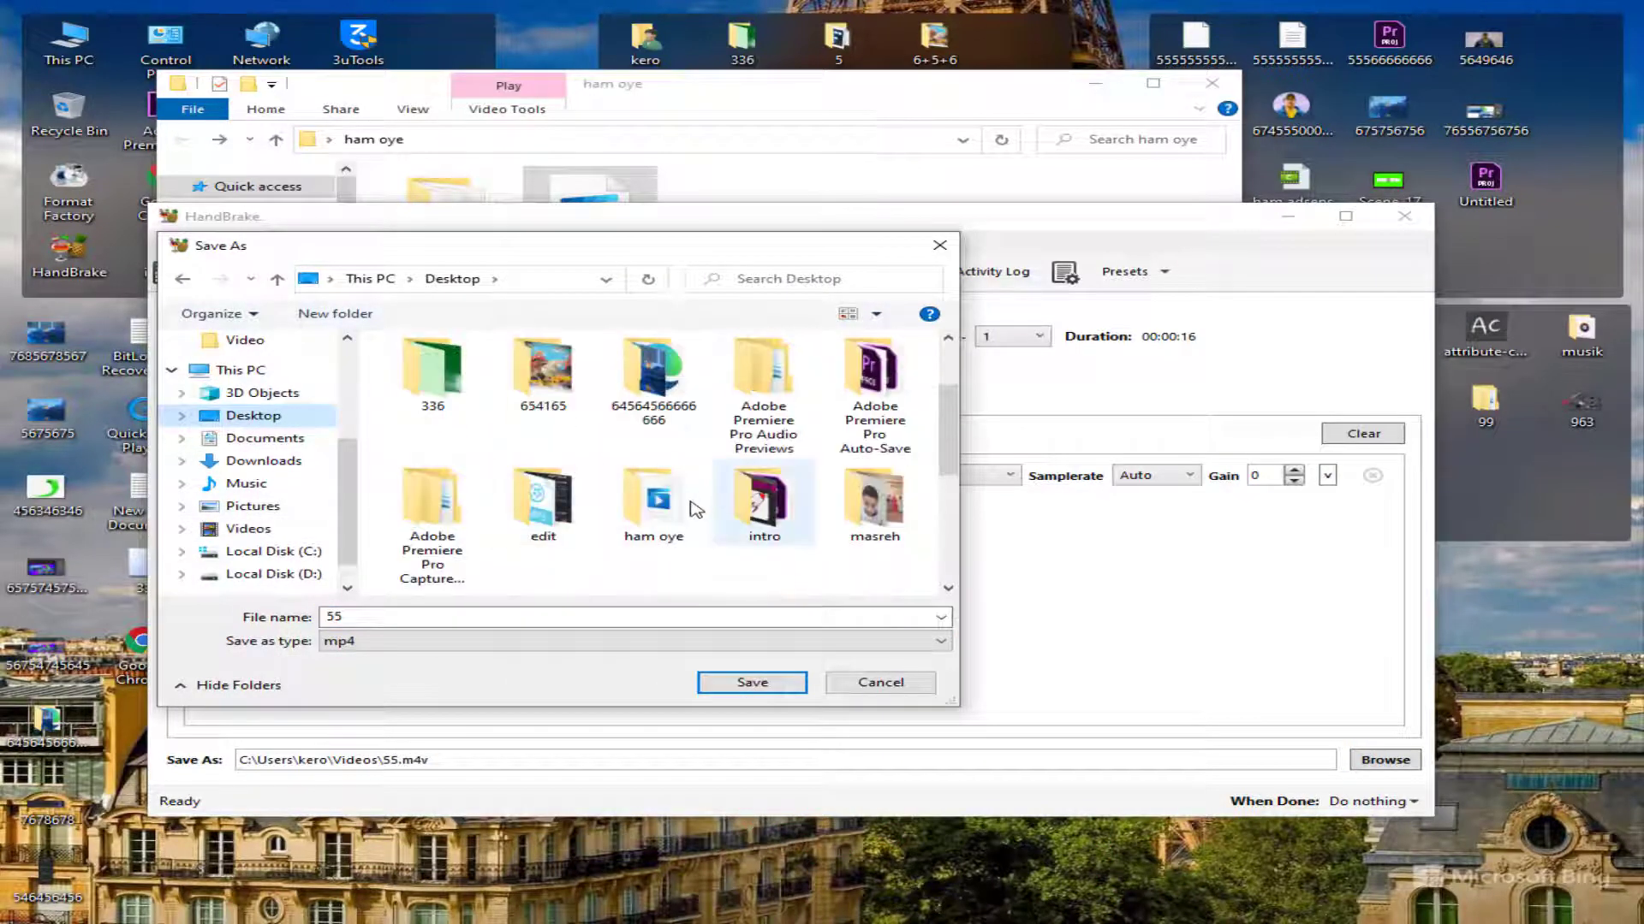
double_click(655, 505)
double_click(454, 403)
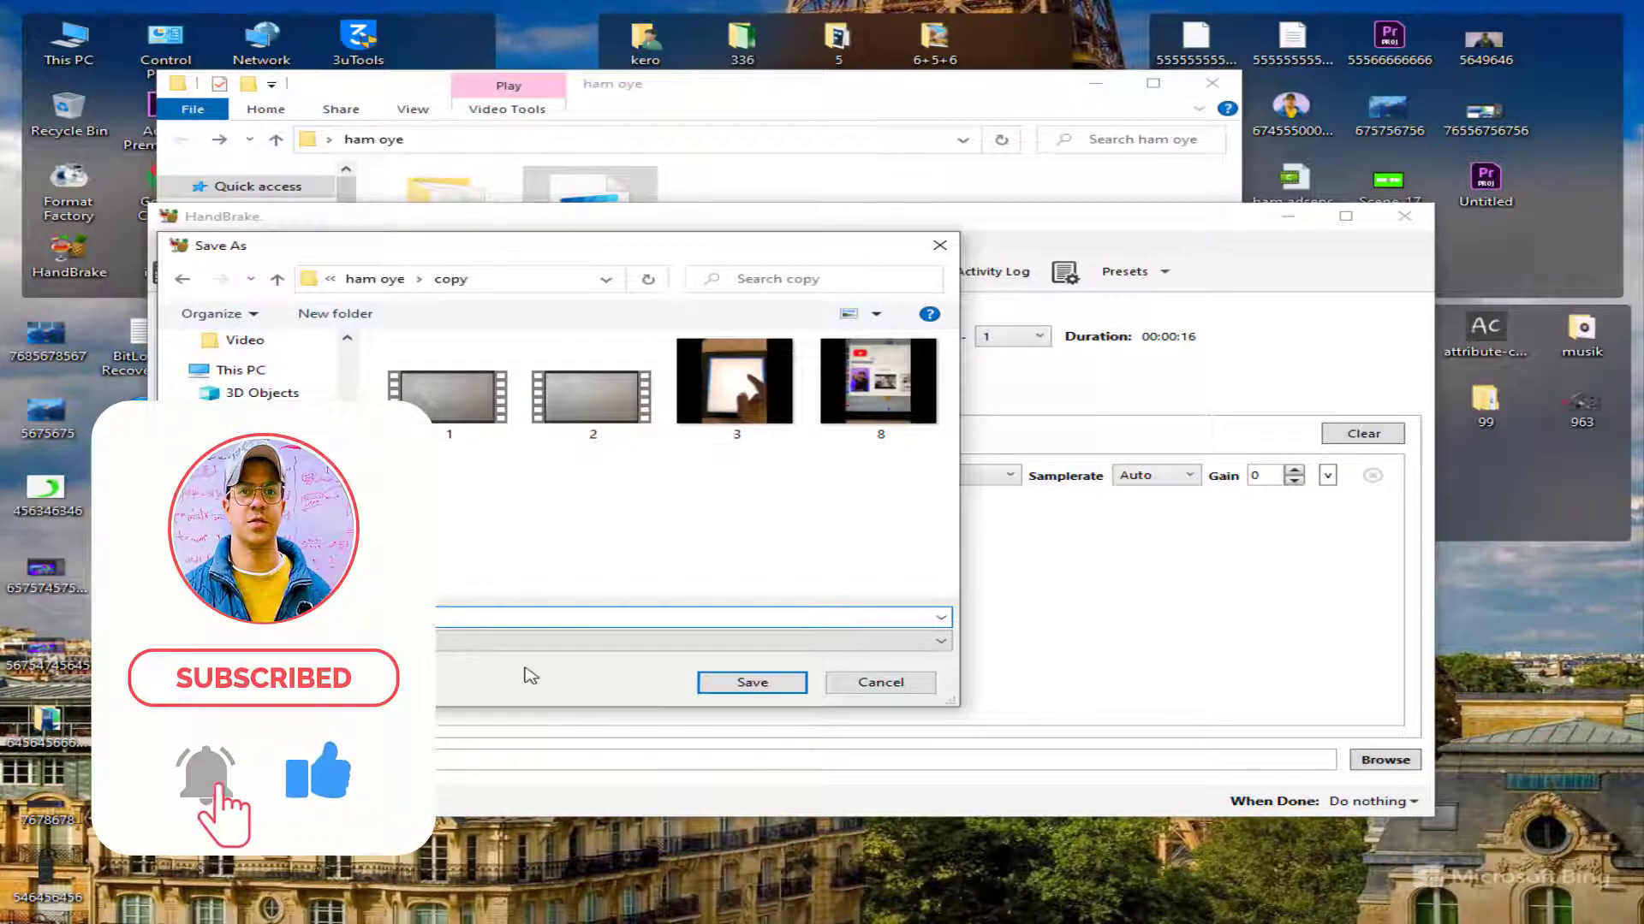
click(776, 690)
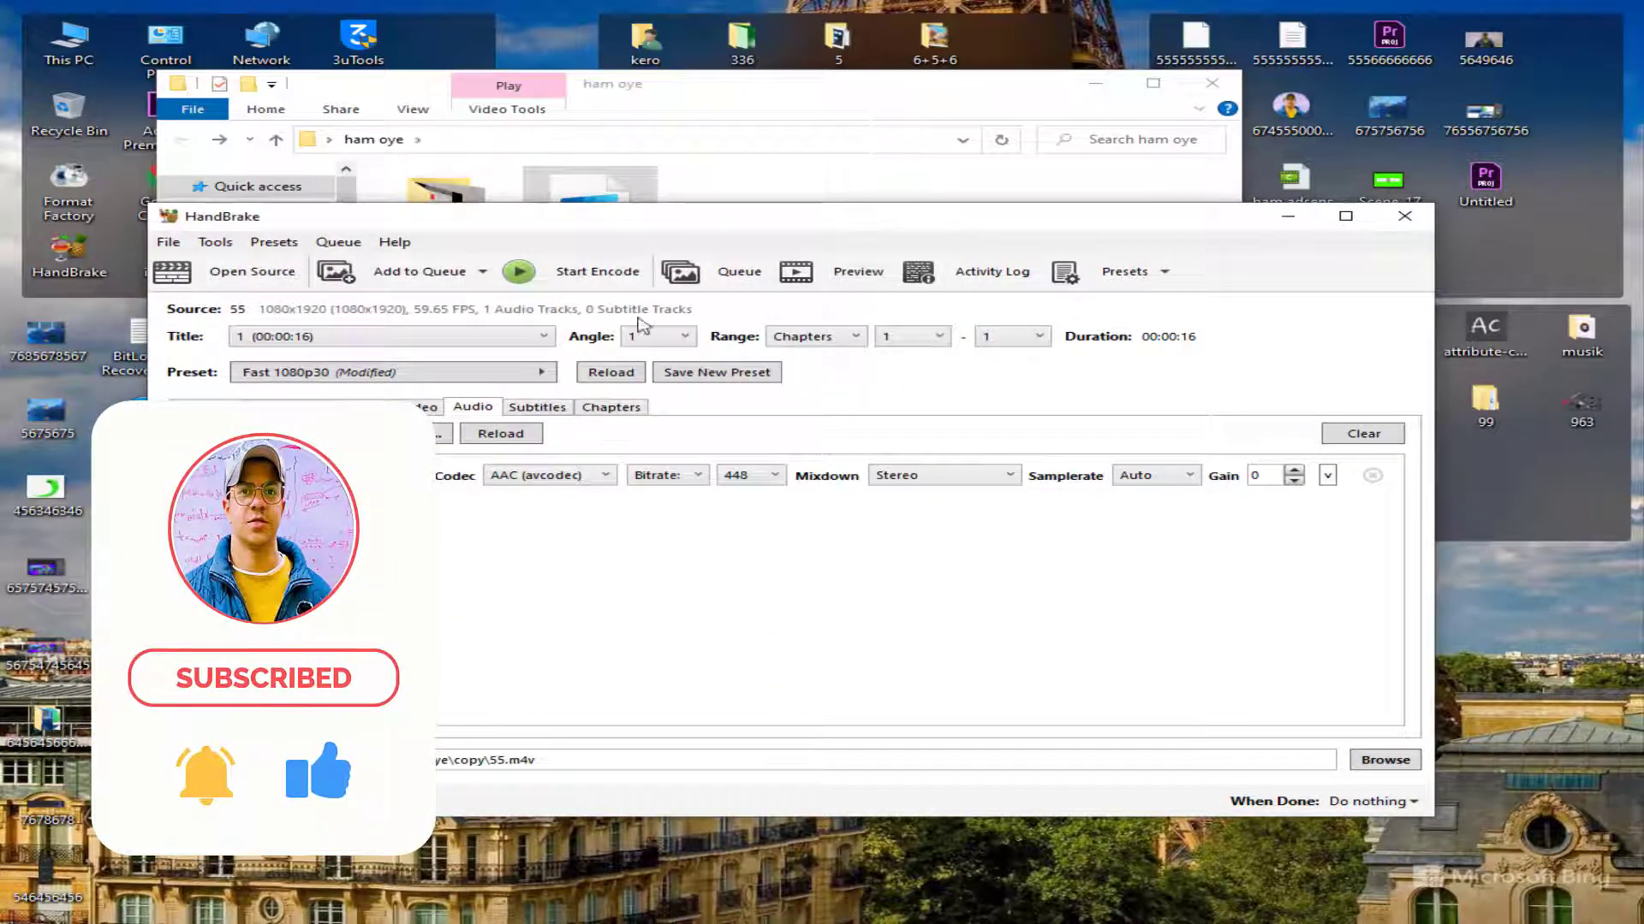
click(590, 271)
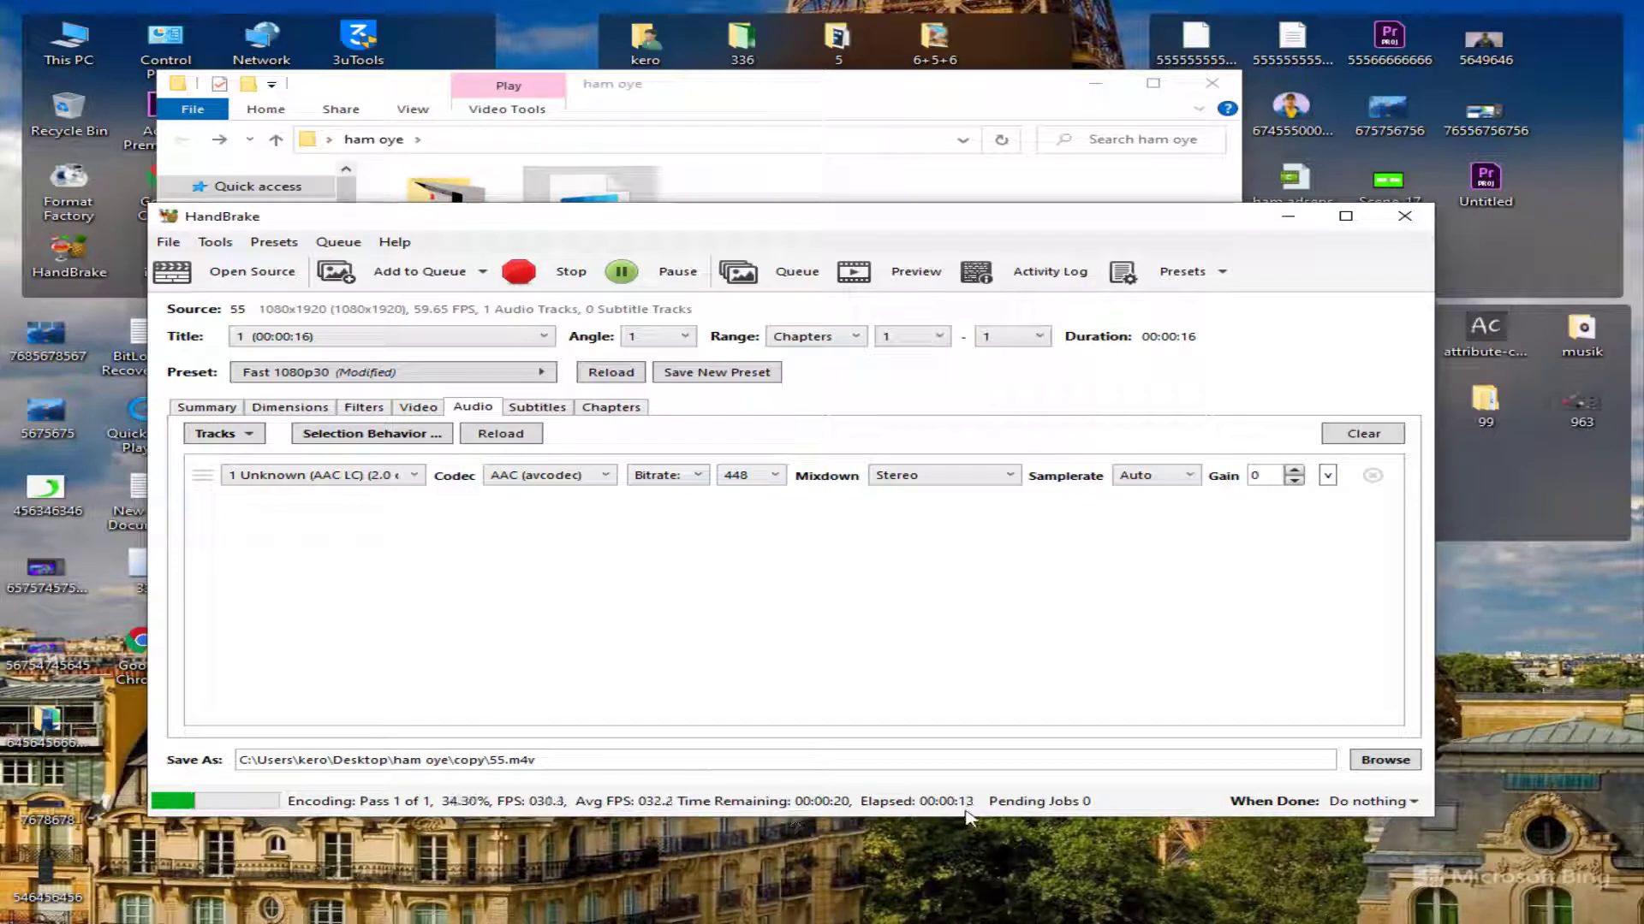
Check the file size of original video 55 in its properties and view the copy folder's summary information
click(899, 199)
click(623, 218)
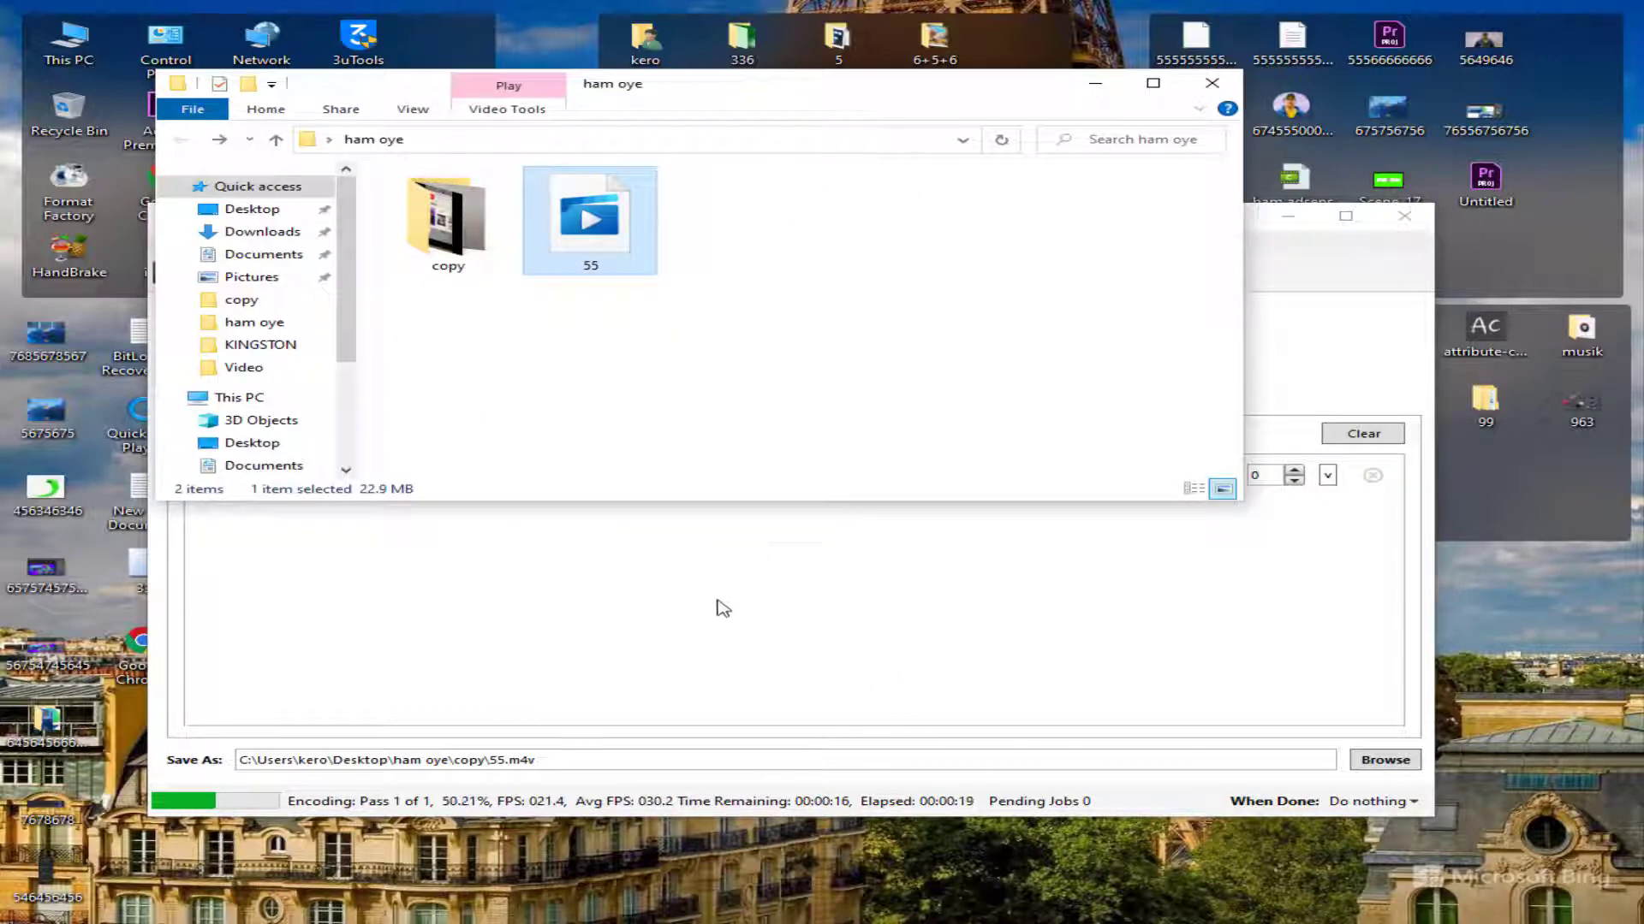
key(shift+F10)
click(697, 693)
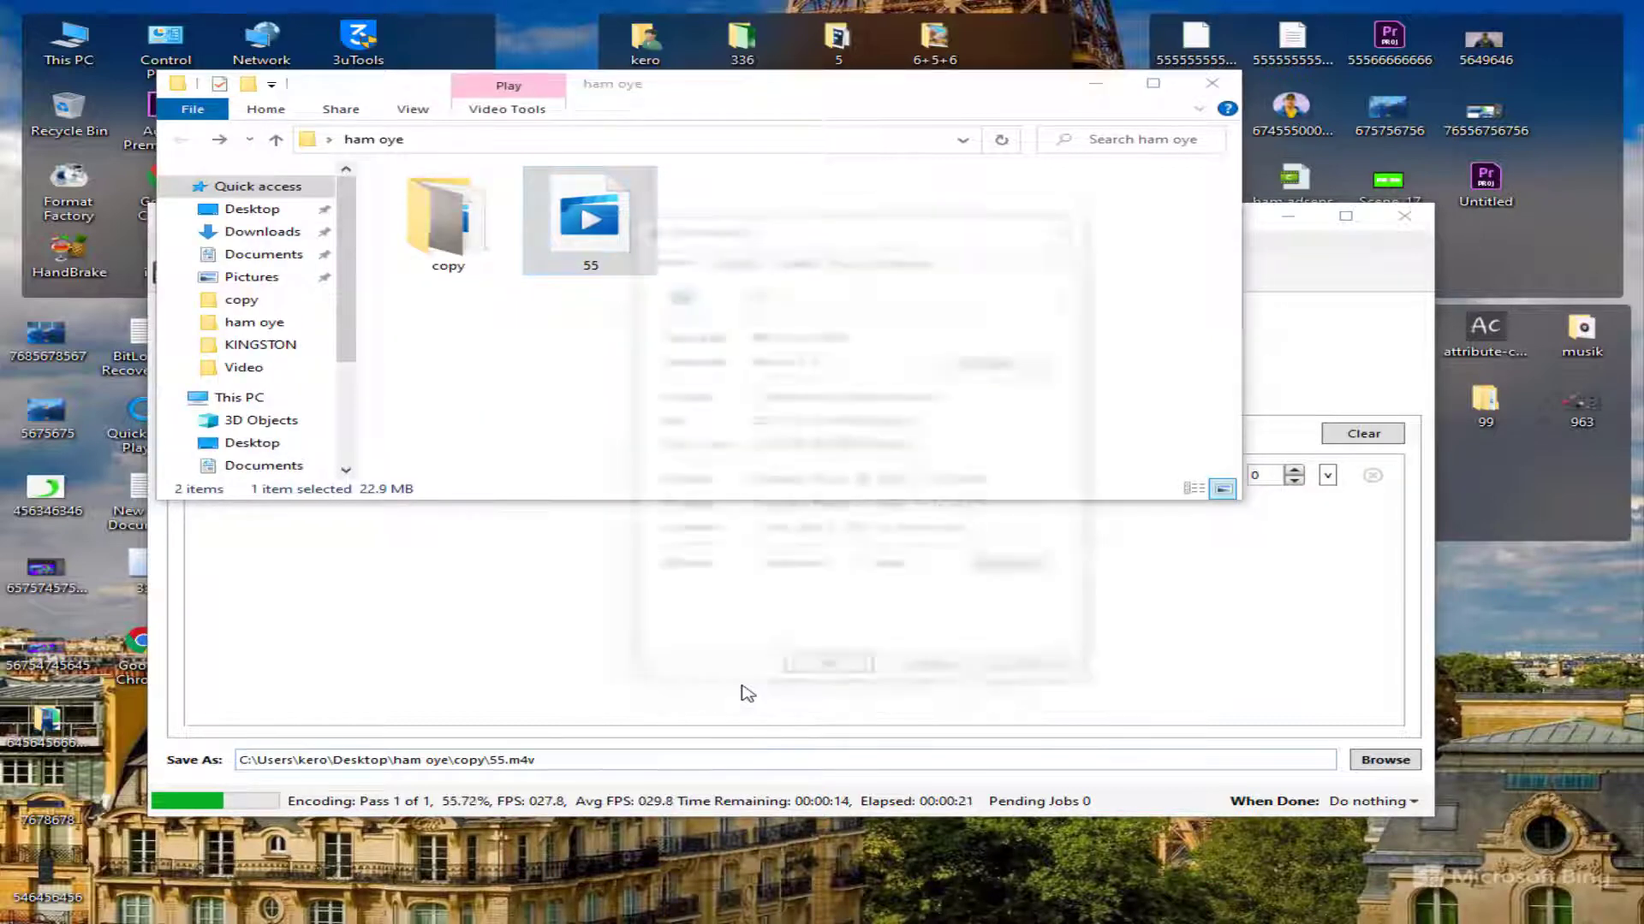
drag(802, 420, 543, 434)
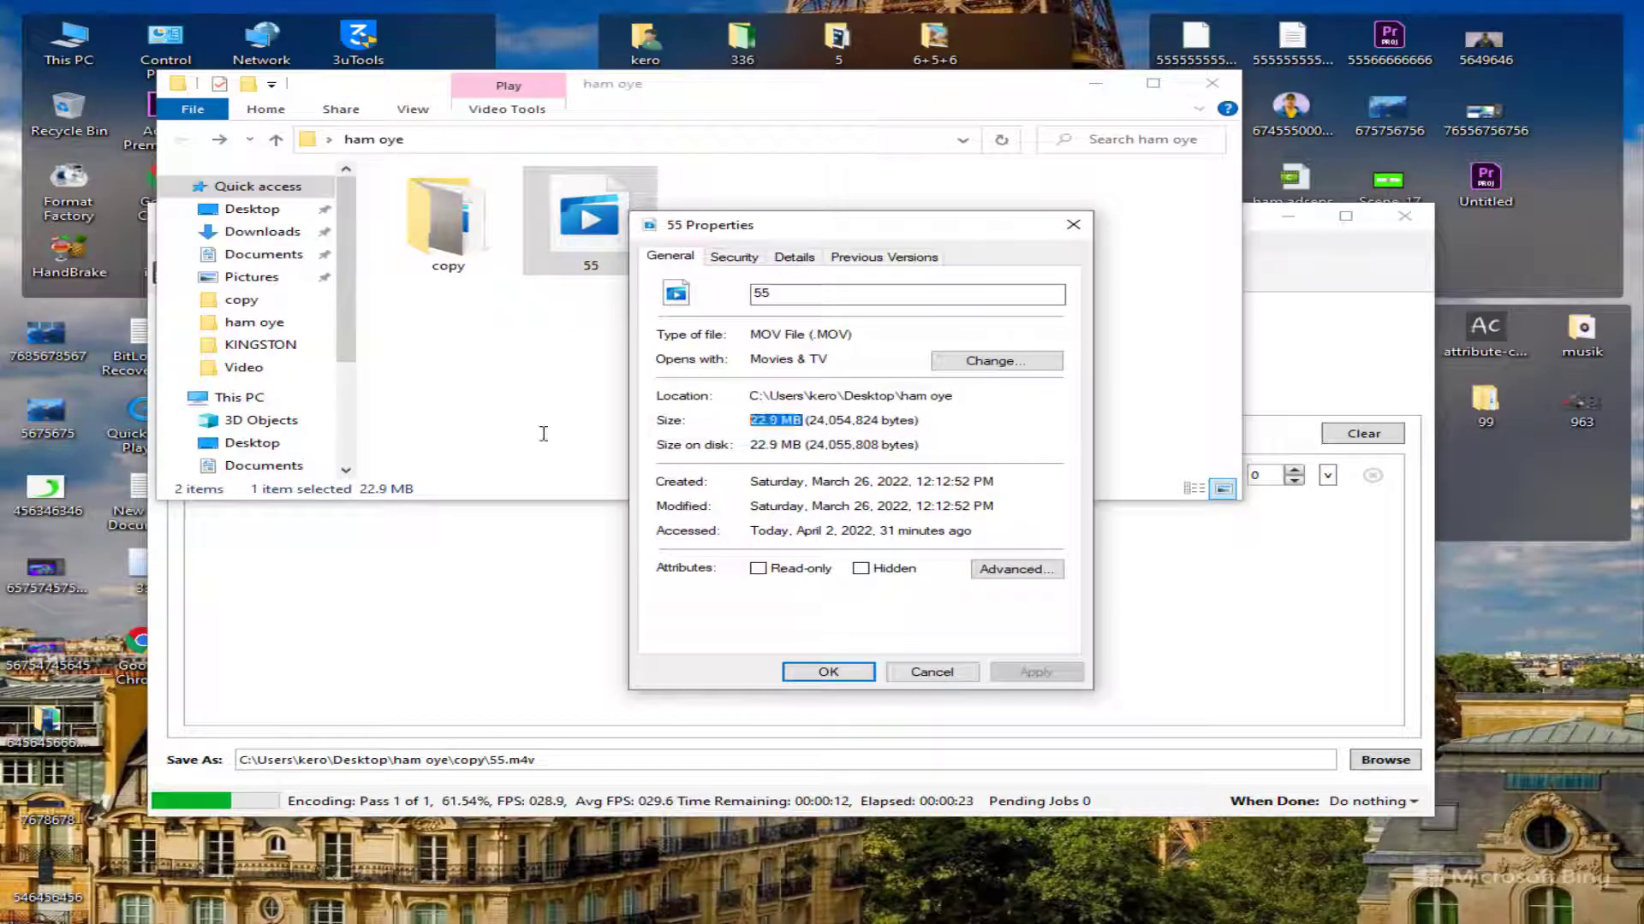
click(929, 672)
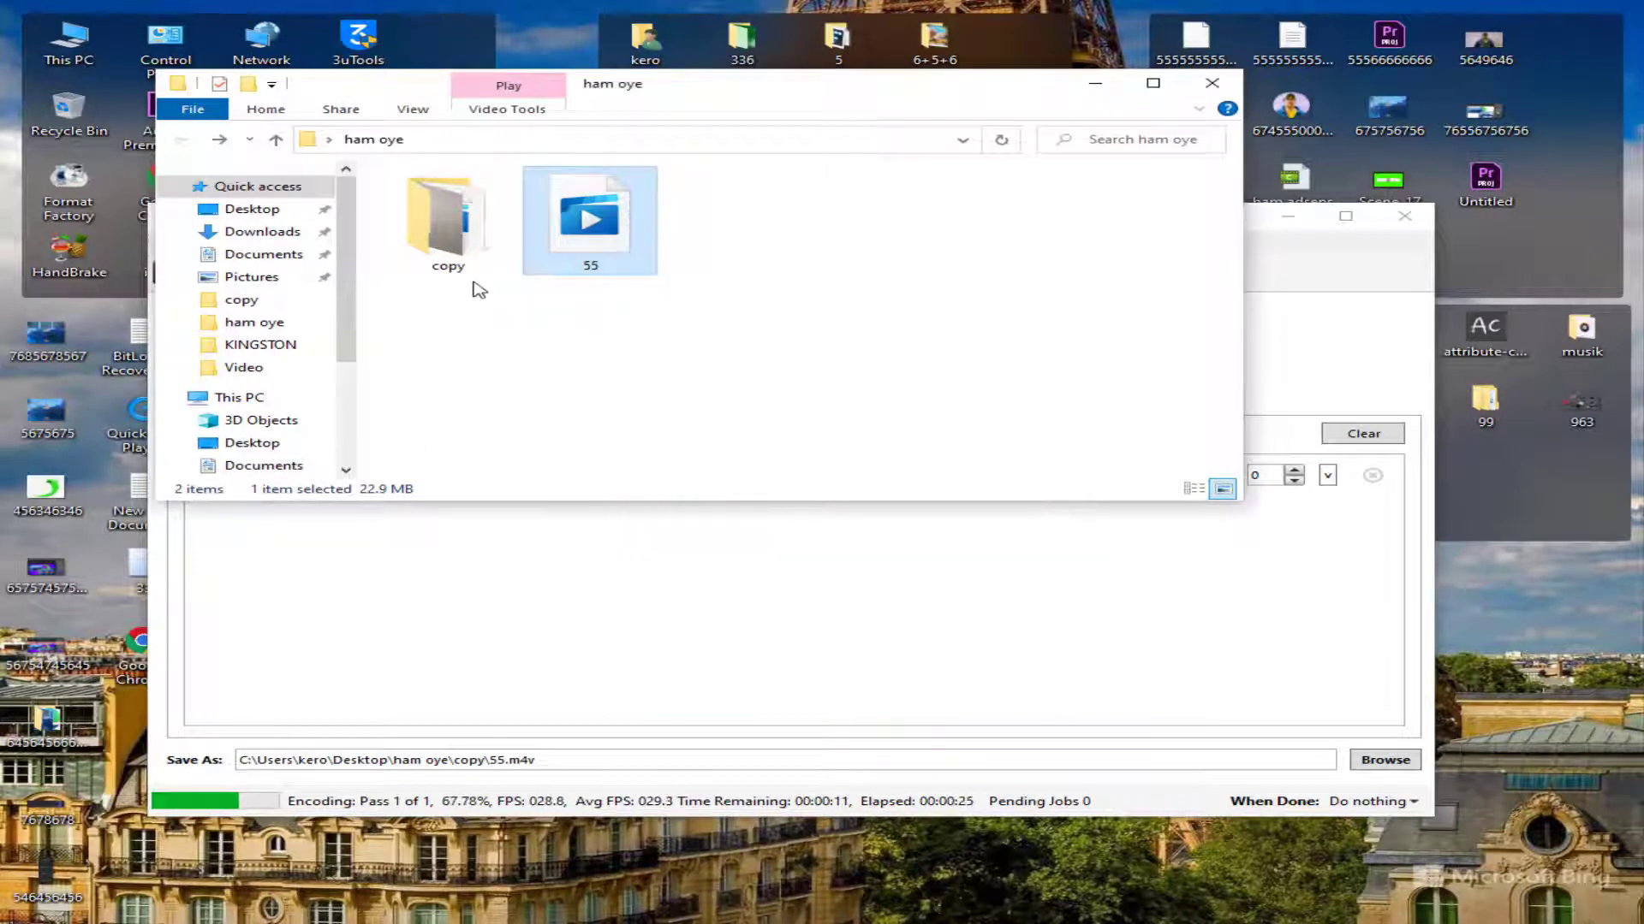
mouse_move(455, 251)
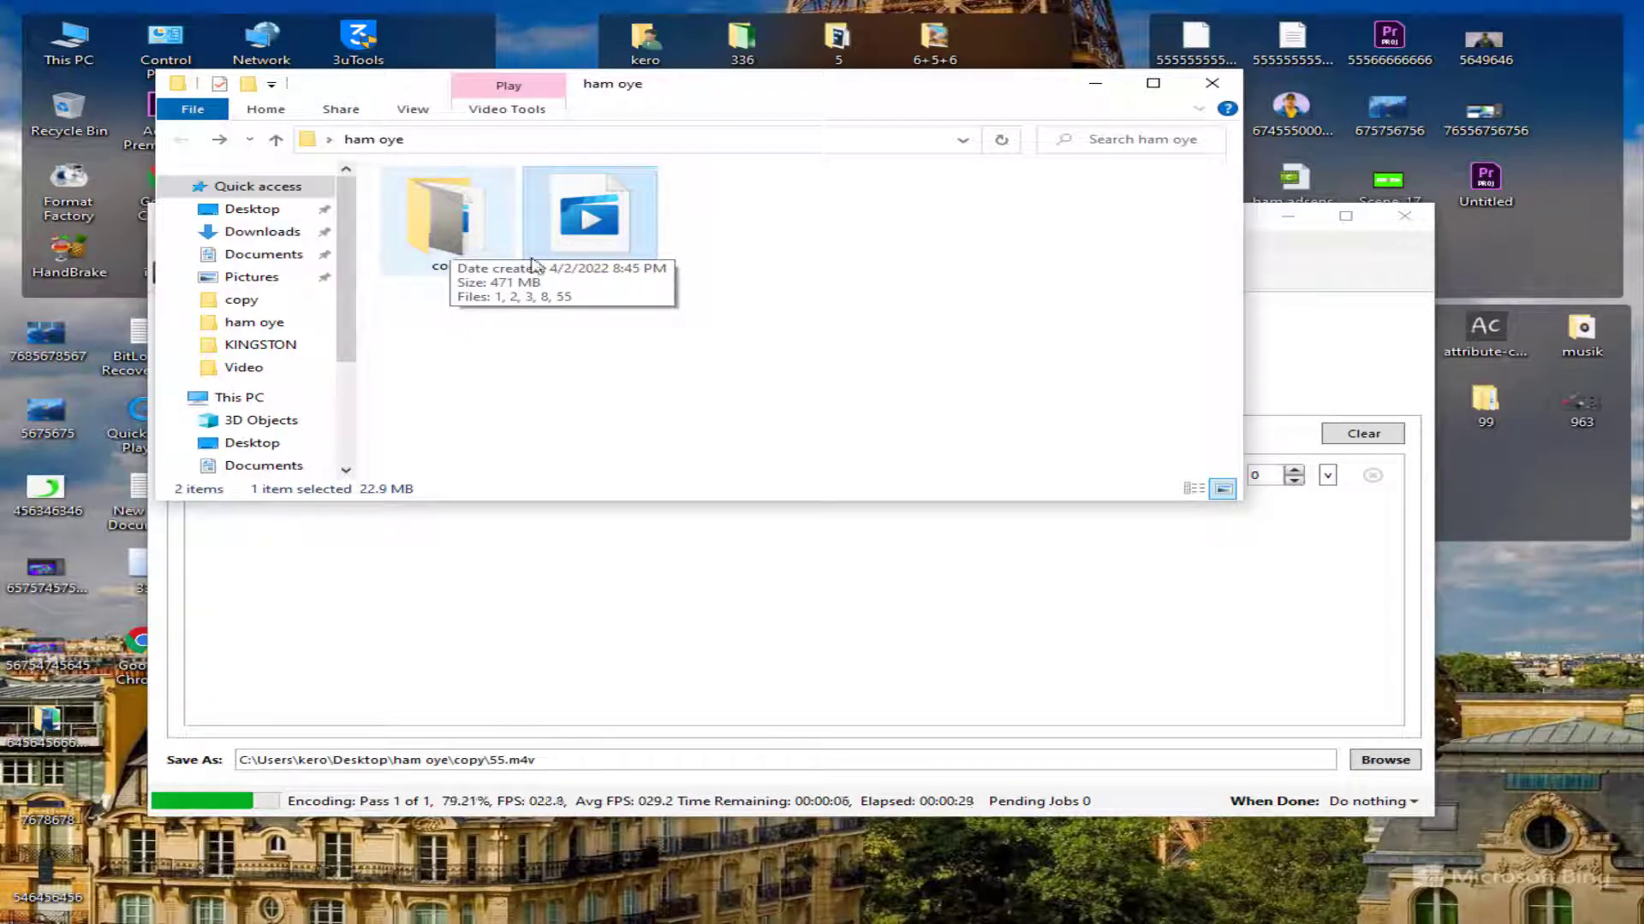
Open the original video 55 from the ham oye folder with QuickTime Player
click(600, 244)
right_click(598, 241)
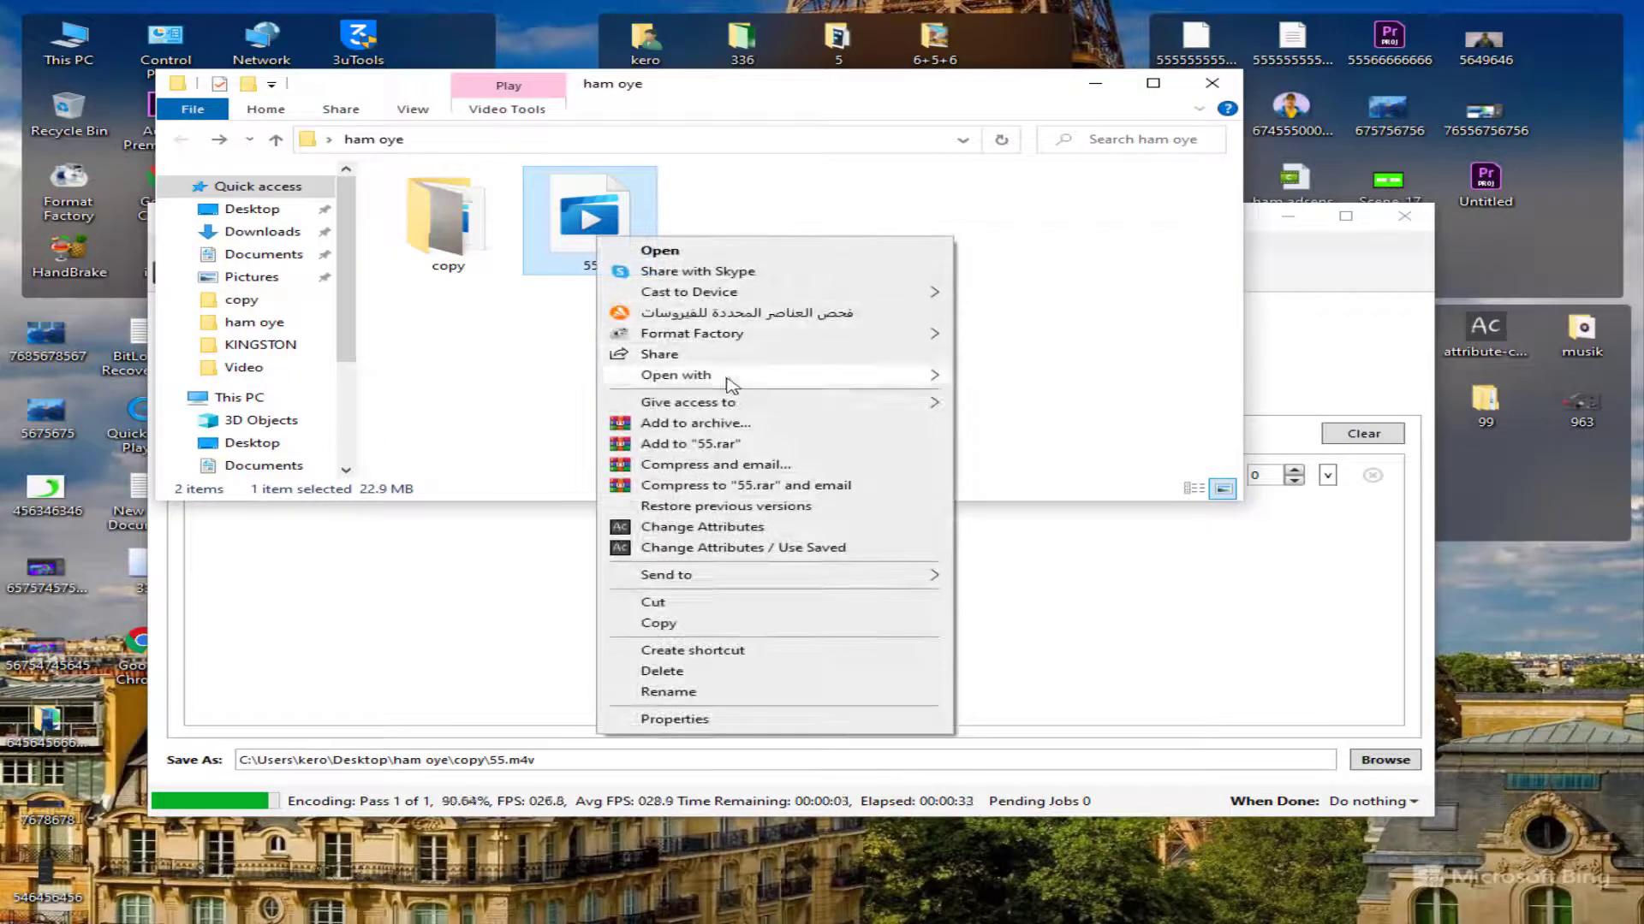
mouse_move(910, 384)
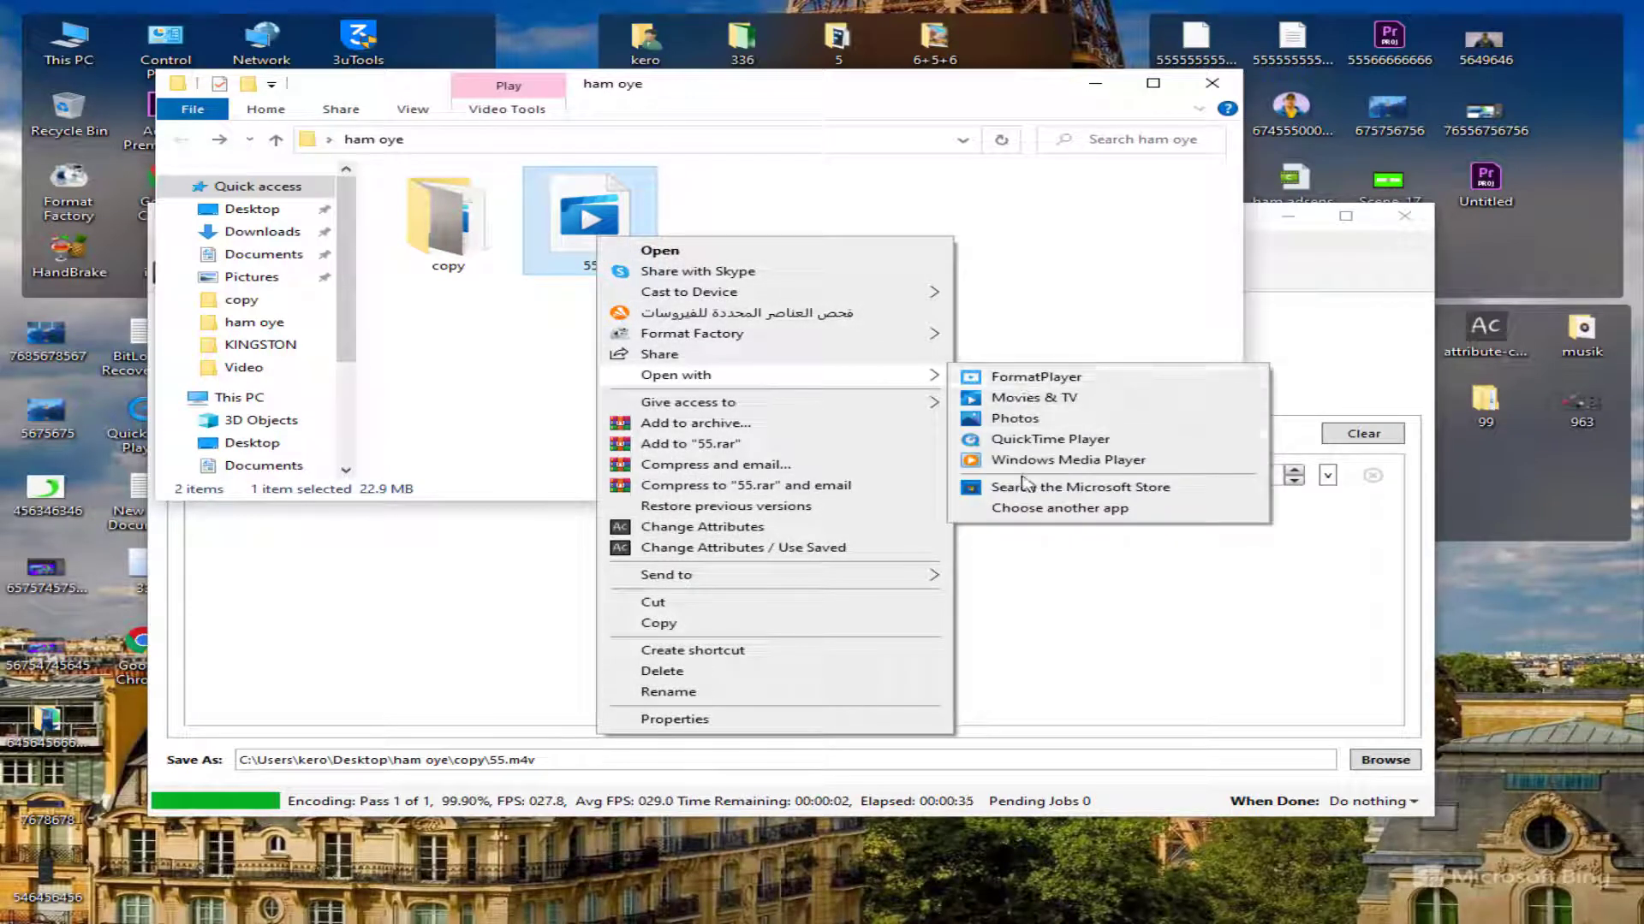
click(1028, 440)
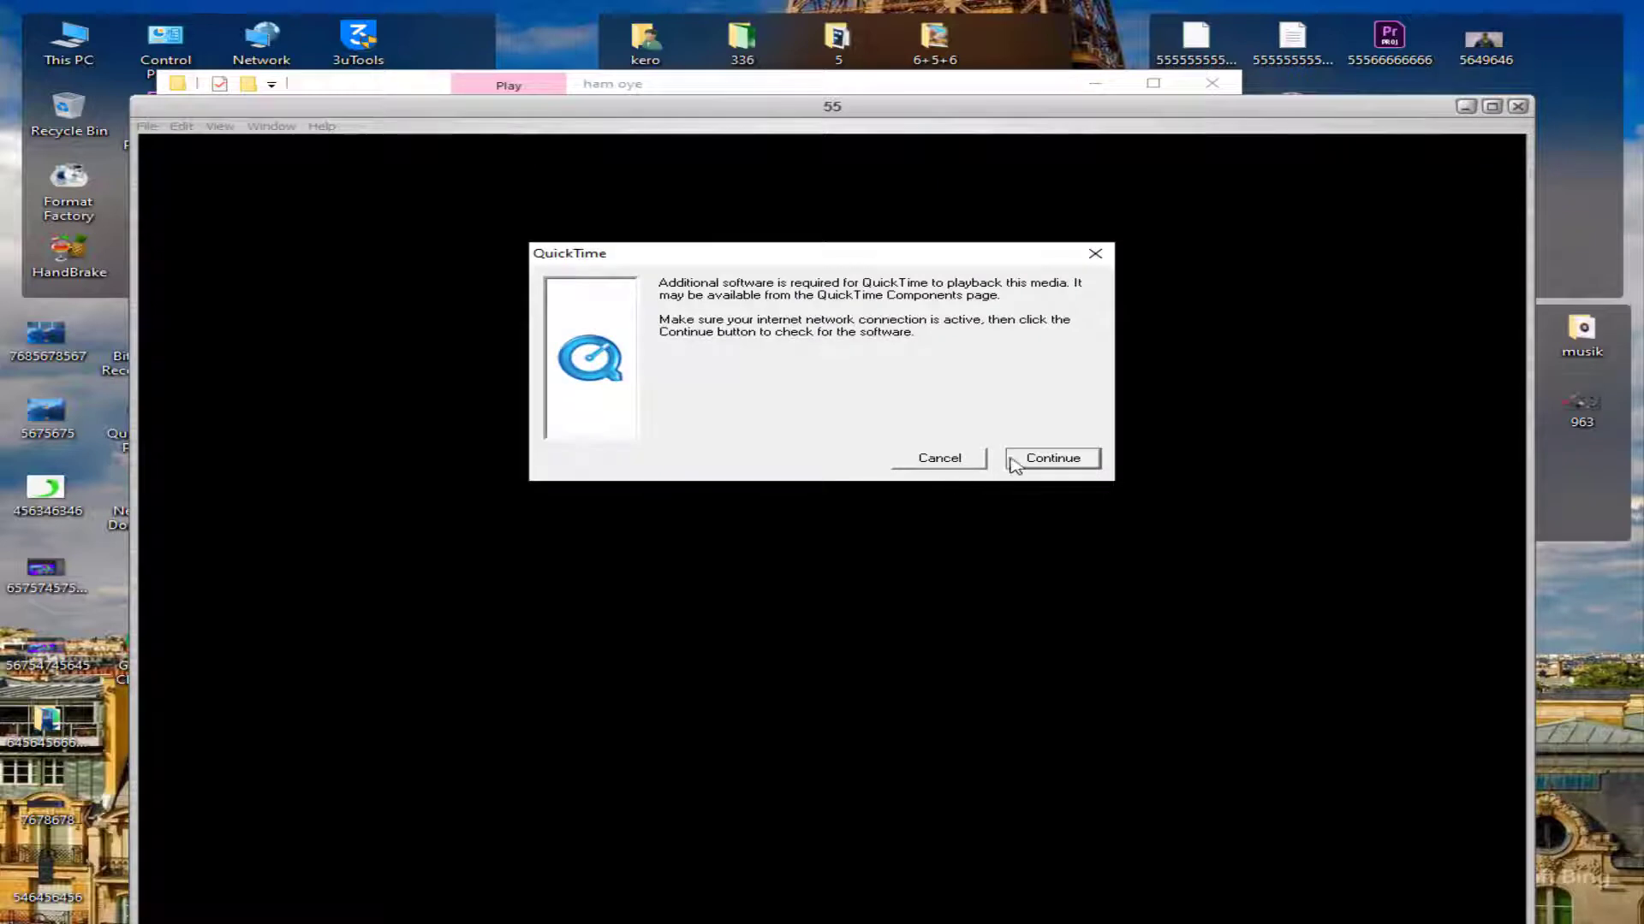
Check online for the additional software QuickTime requires to play the original video 55, and close its player window
click(1052, 458)
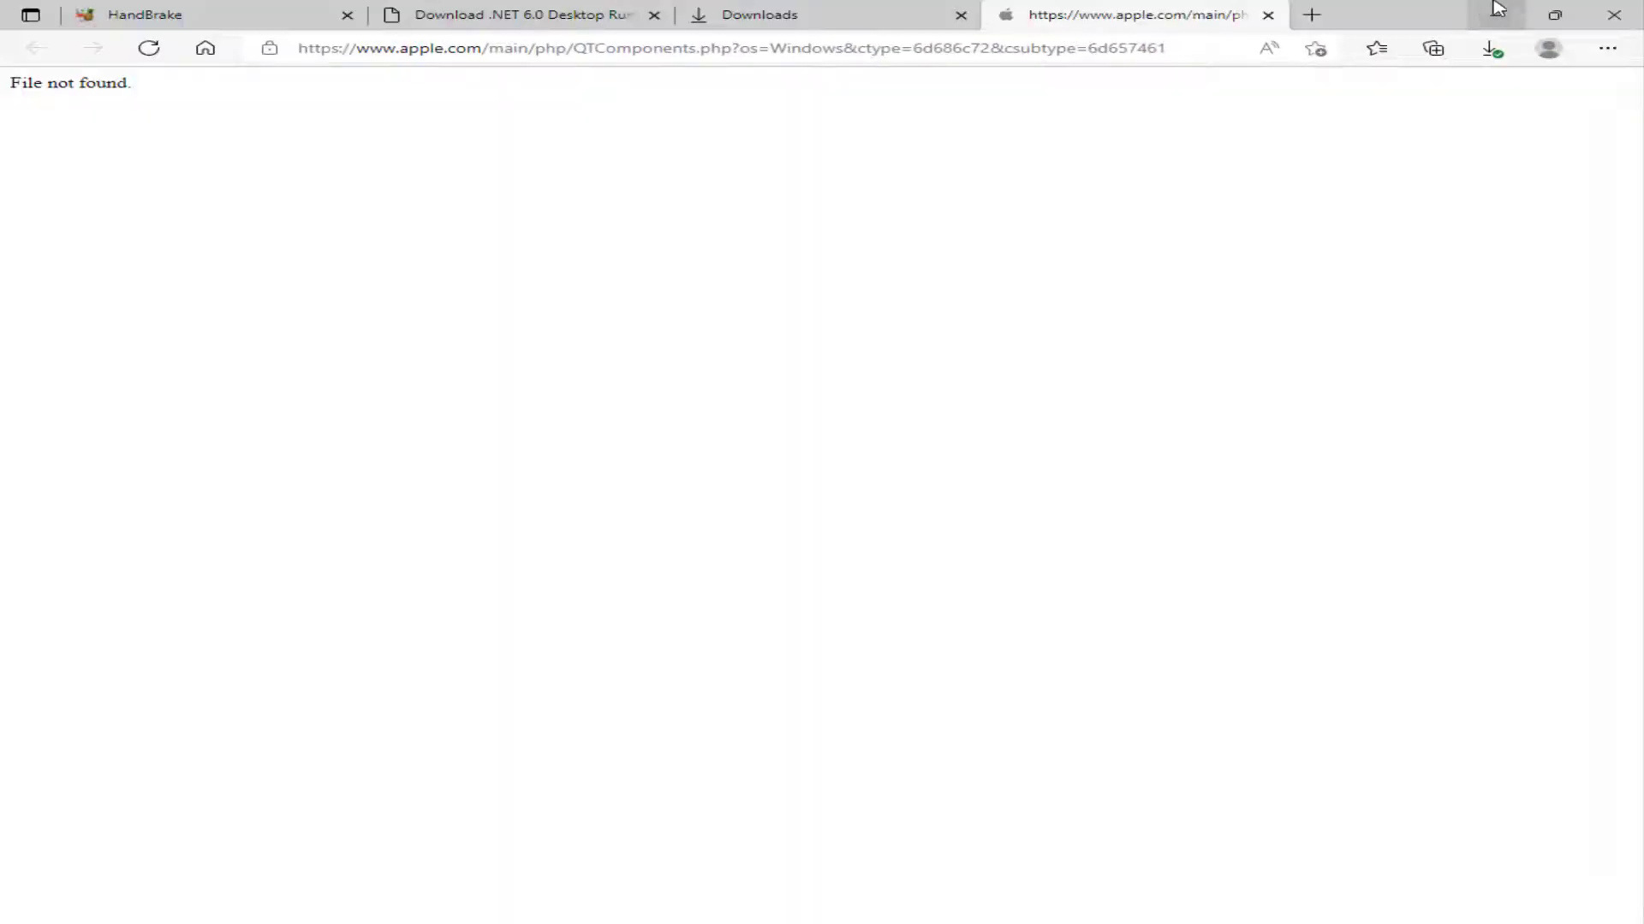
click(1496, 9)
click(1318, 126)
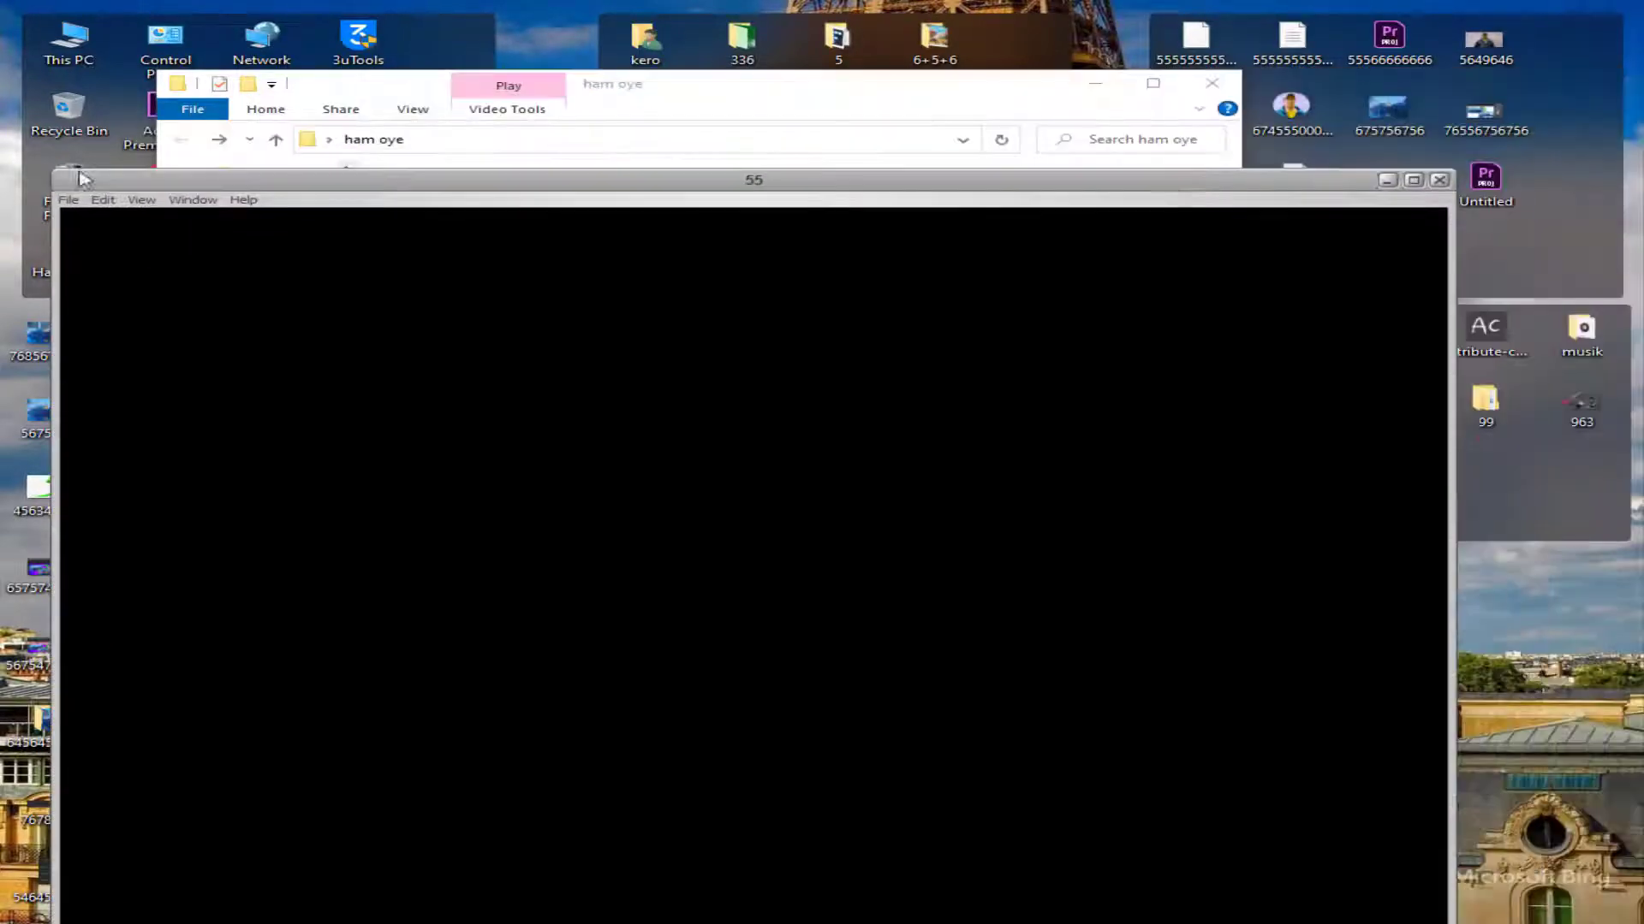
click(1439, 180)
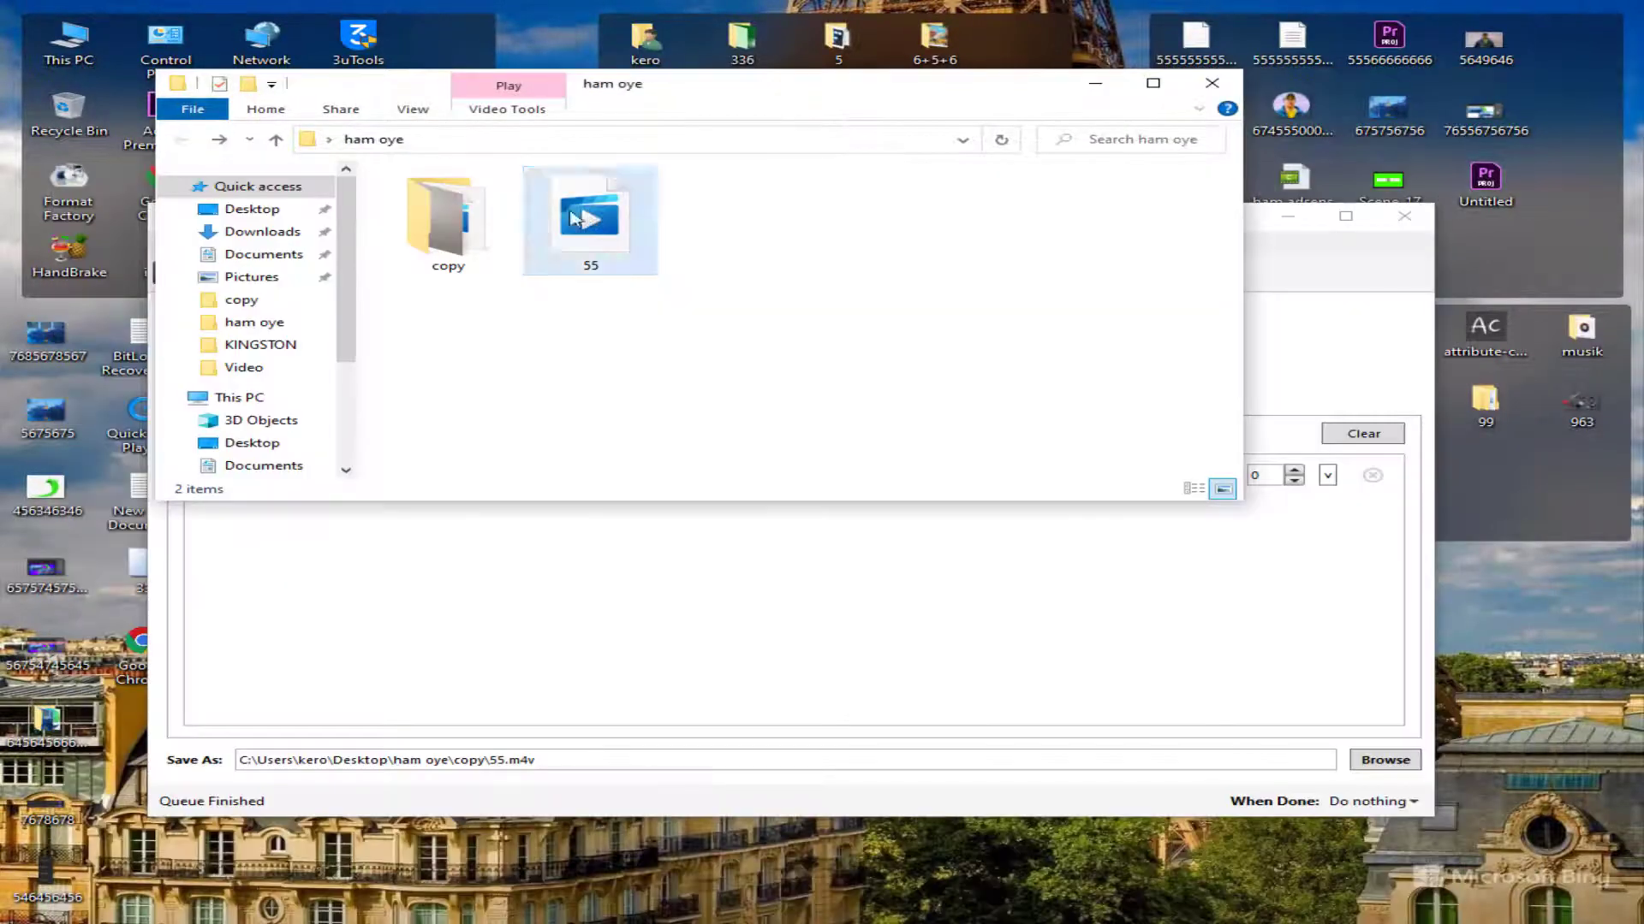
Play the converted video 55 from the copy folder, skip ahead past its midpoint, and close the player
double_click(510, 218)
double_click(1018, 246)
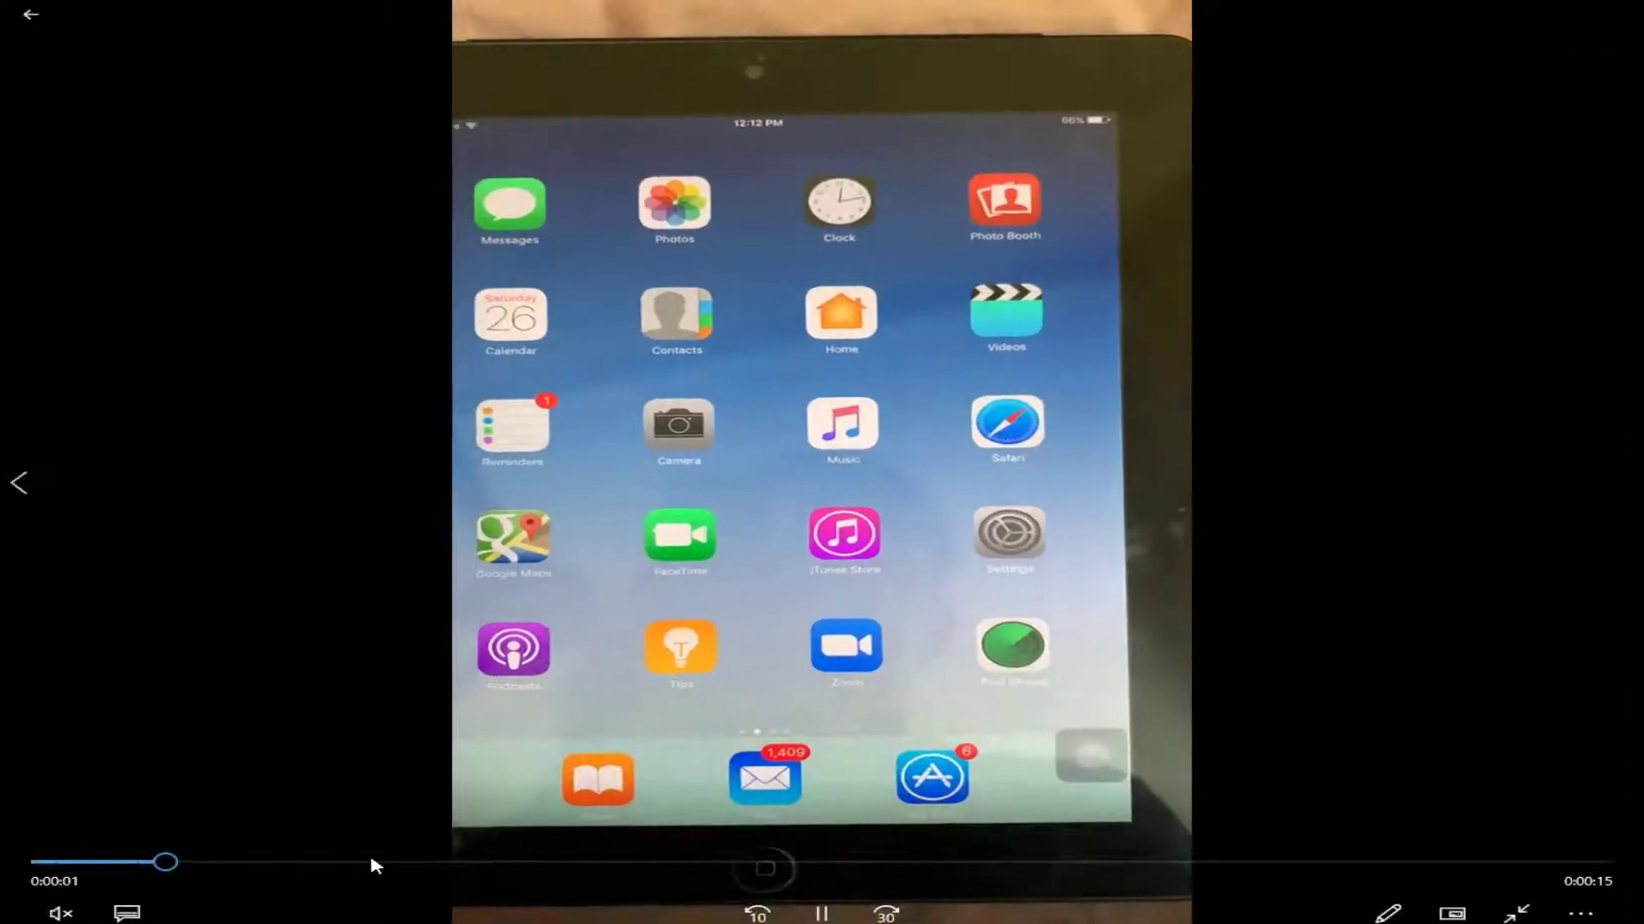
drag(371, 861, 1058, 865)
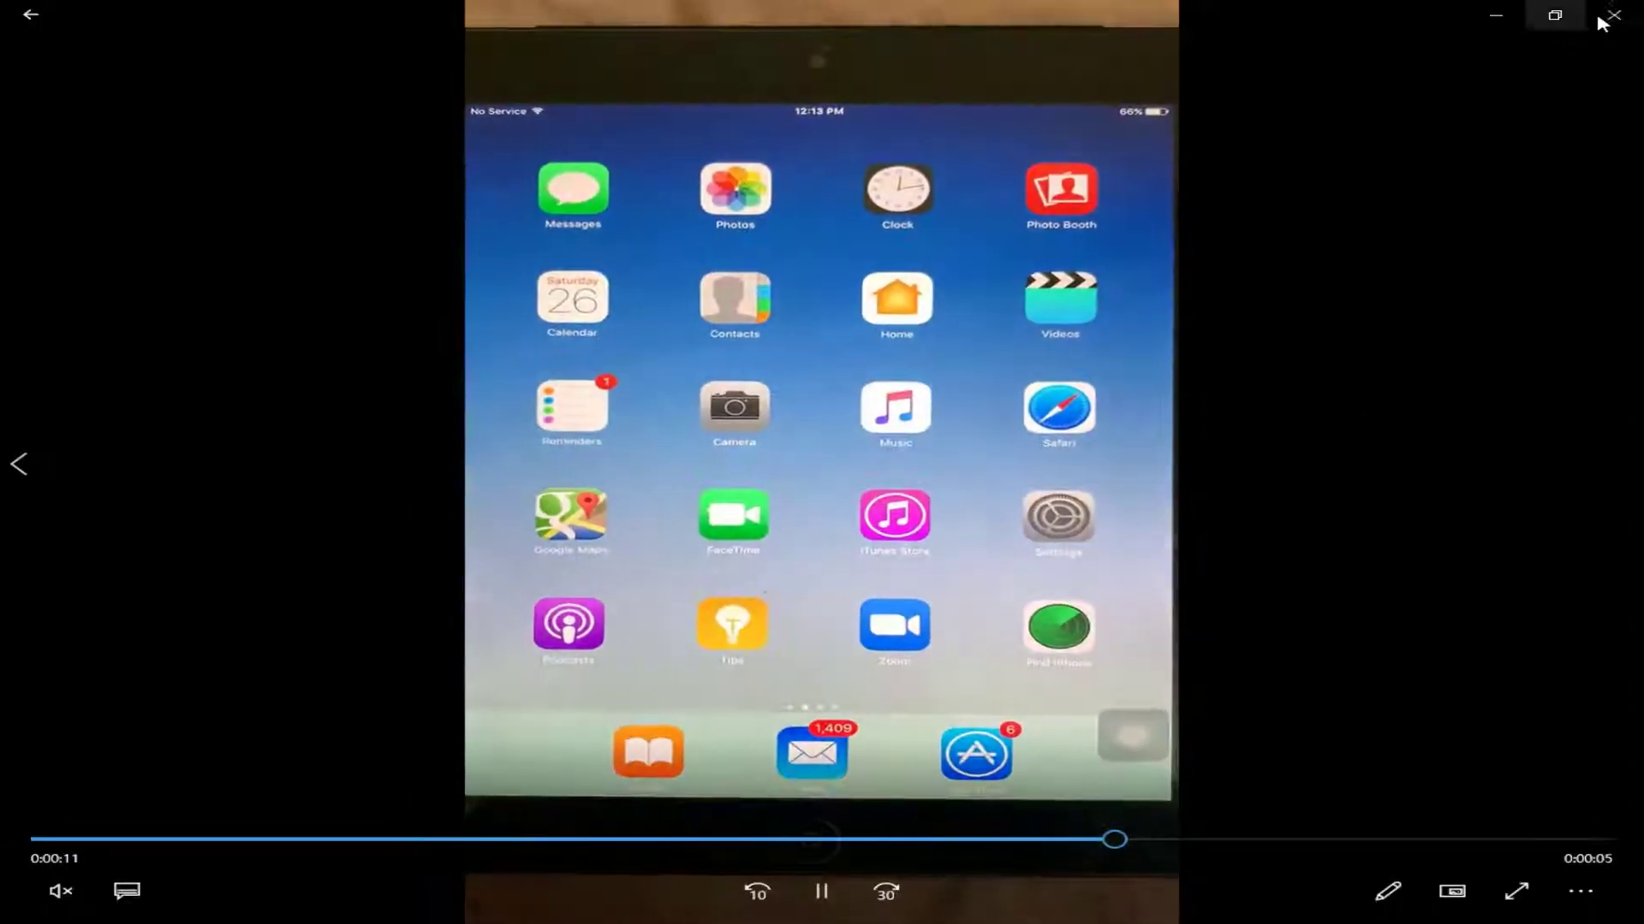
click(1603, 11)
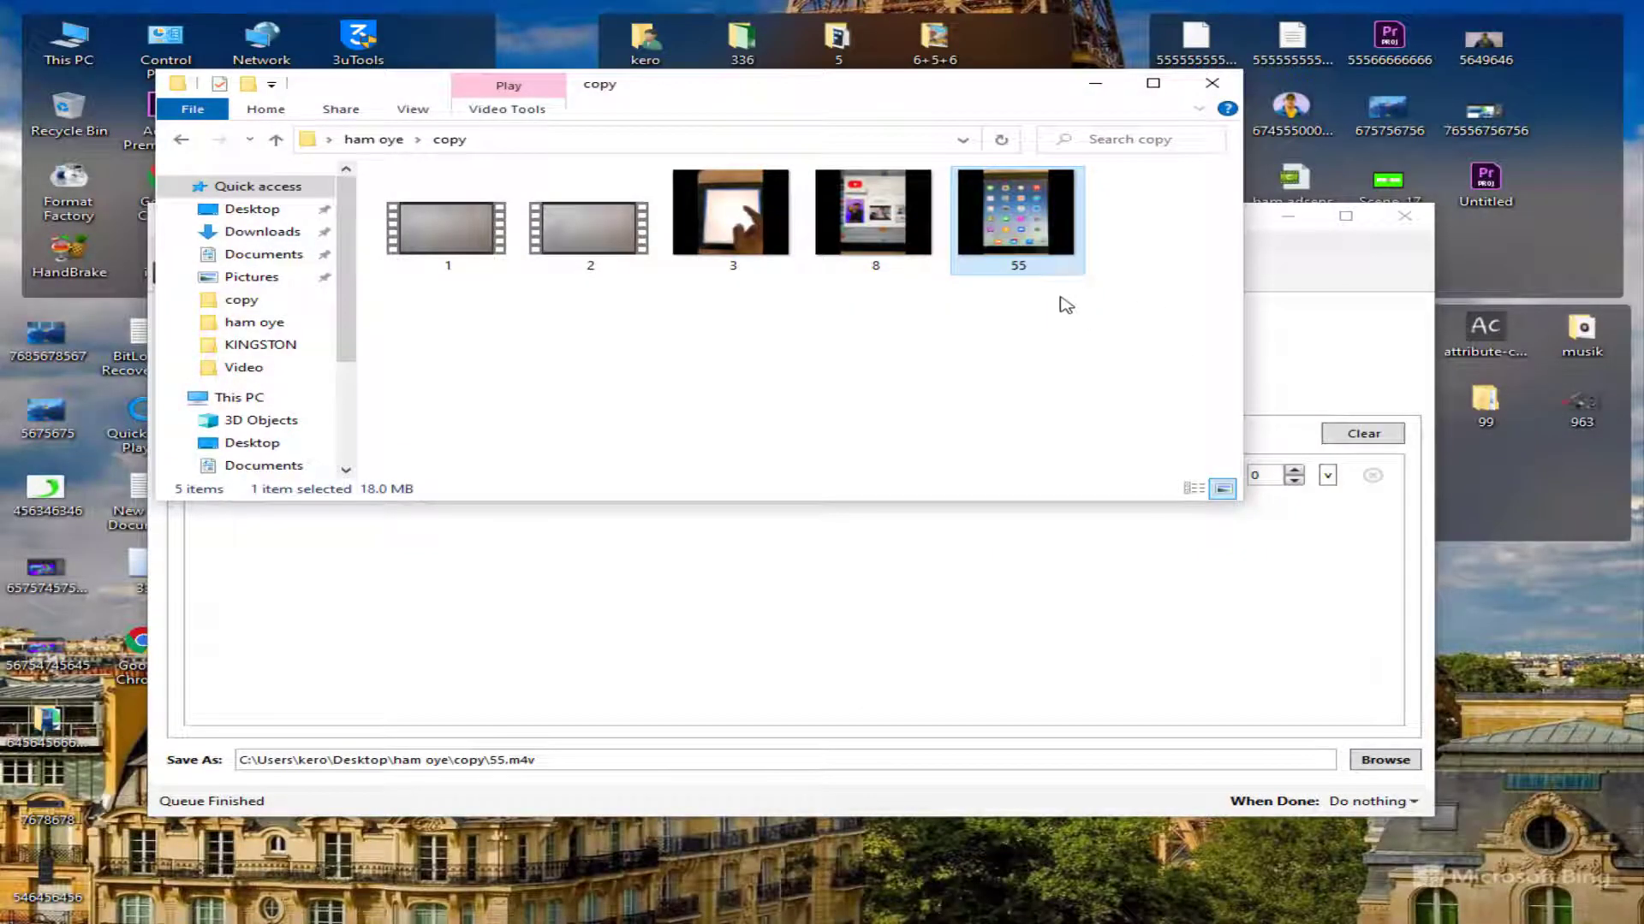
Return to the ham oye folder containing the original video 55 and refresh its contents
click(181, 139)
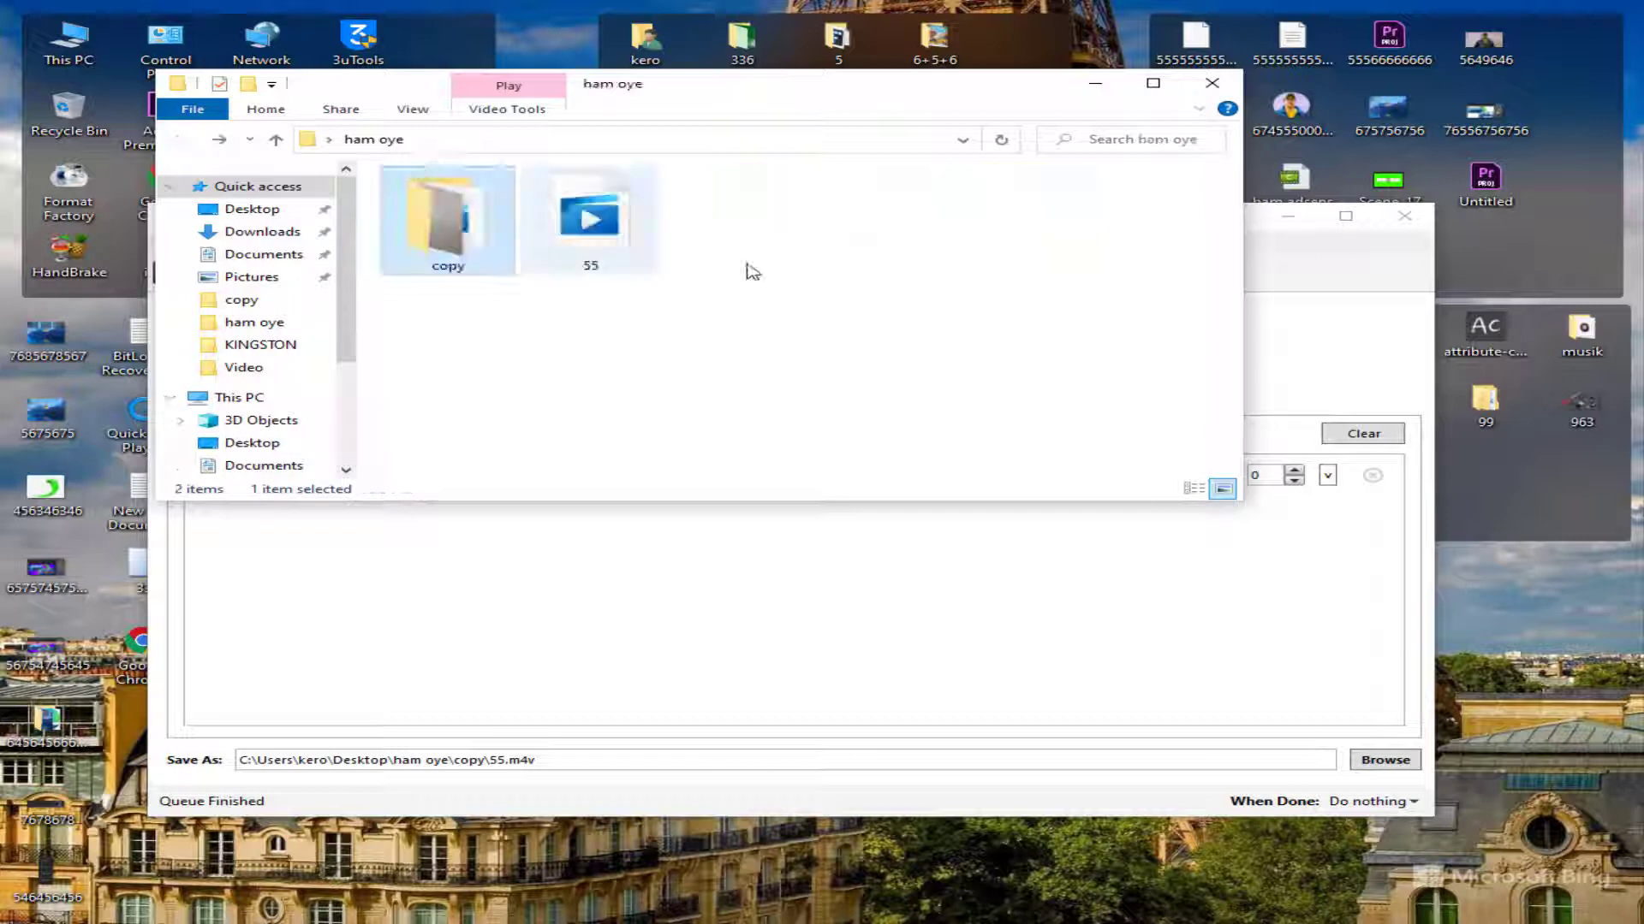
click(640, 221)
click(588, 322)
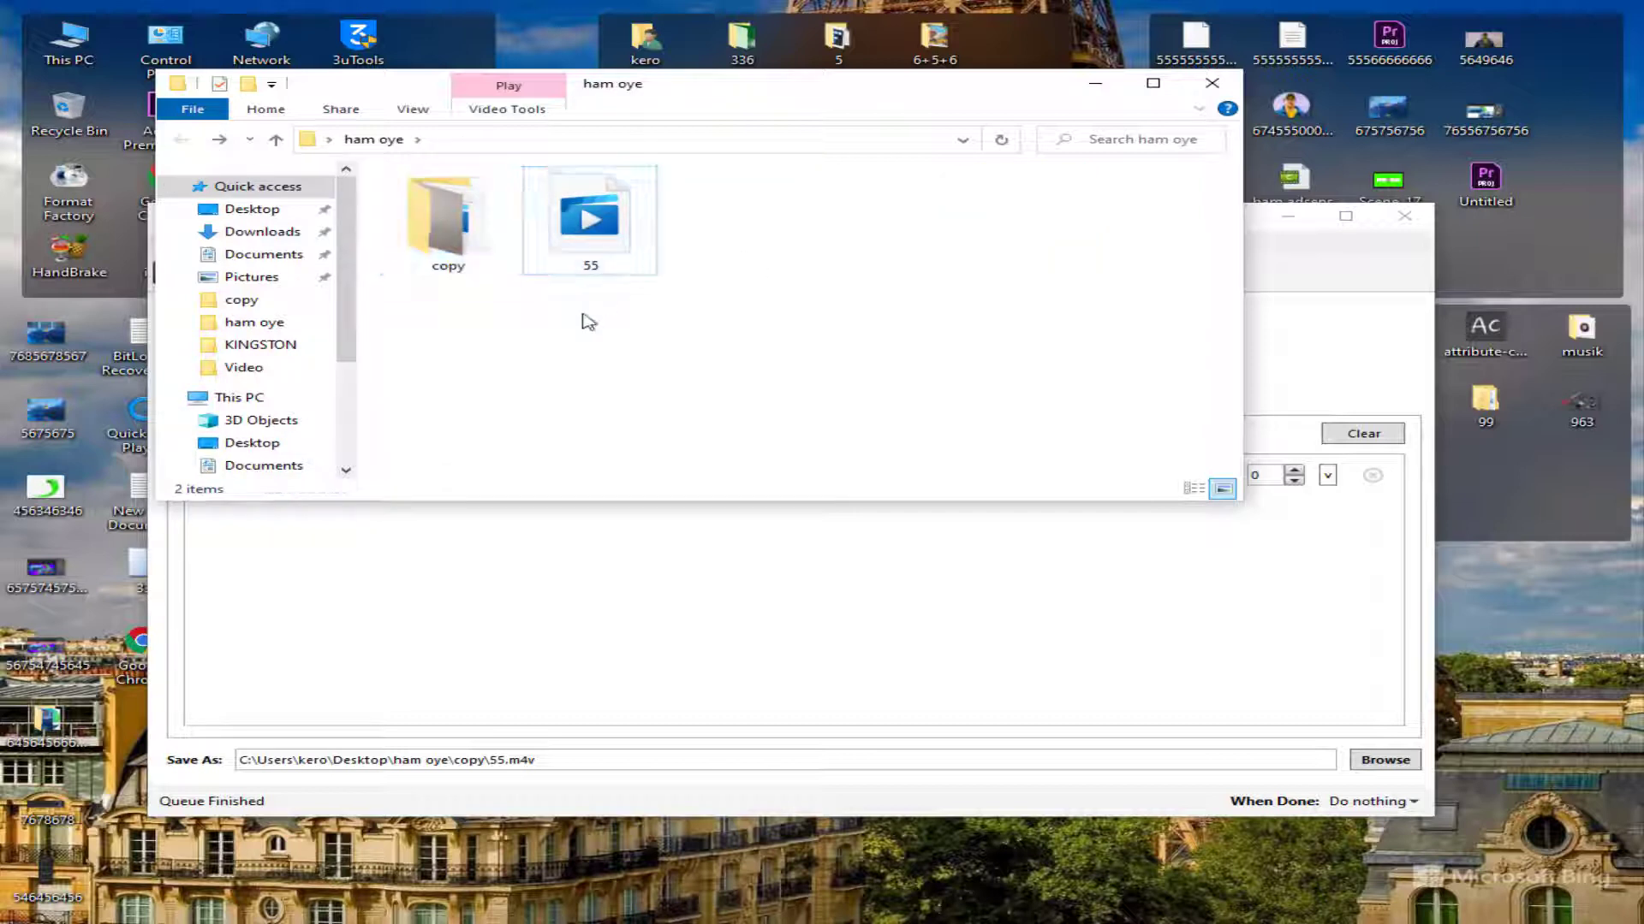
right_click(693, 295)
click(773, 357)
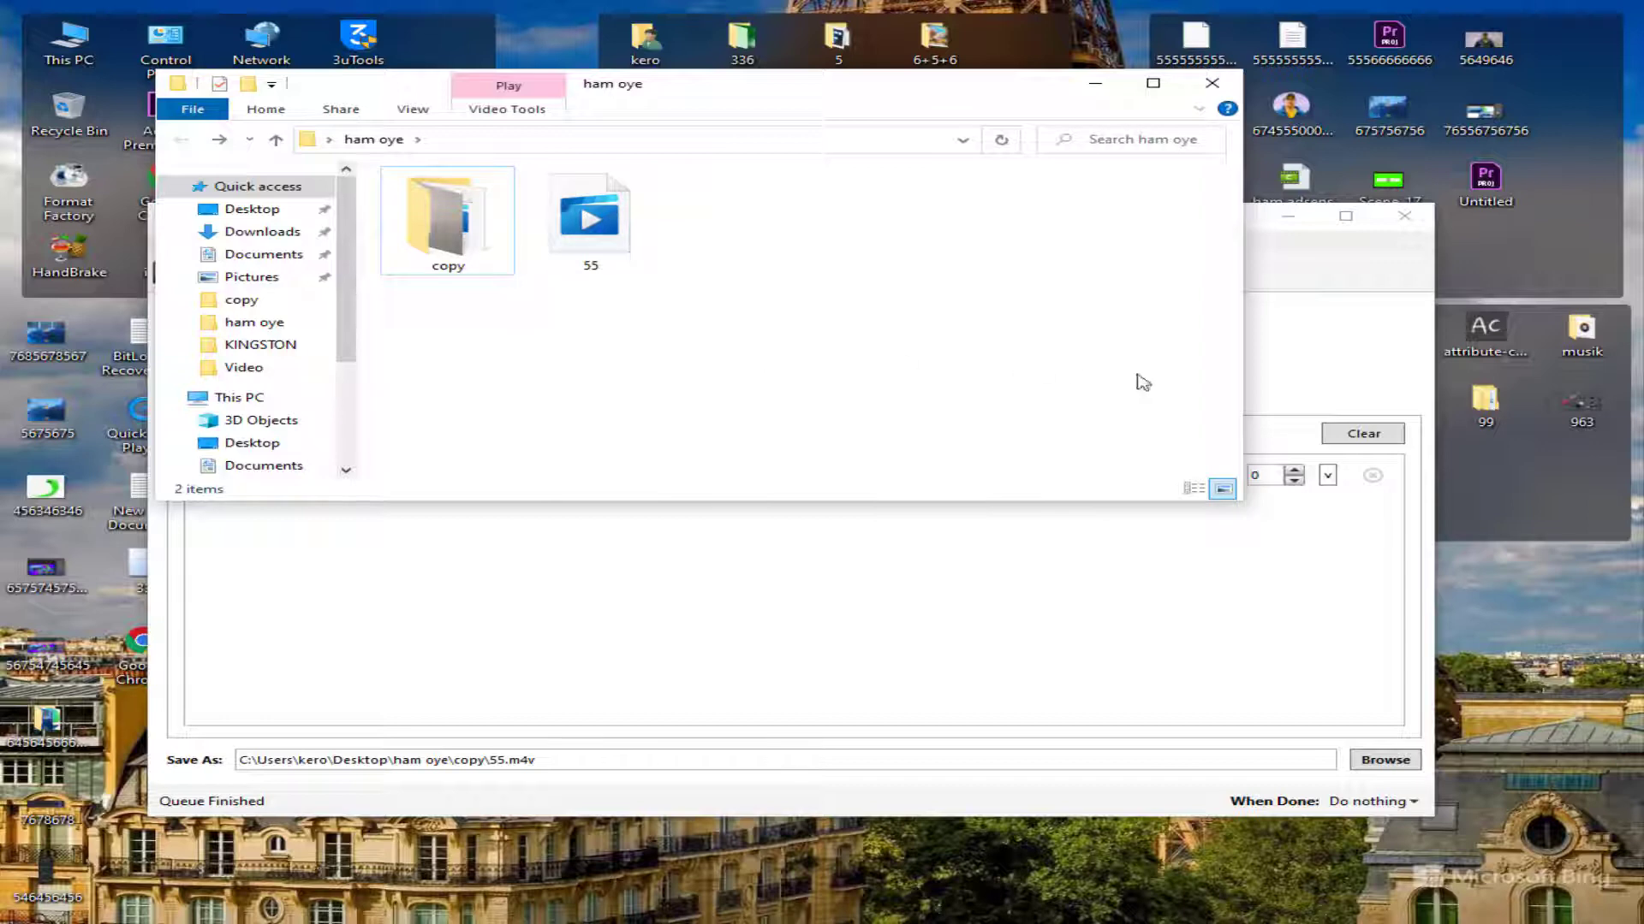
Close HandBrake, refresh the ham oye folder, and close its window to return to the desktop
click(1288, 377)
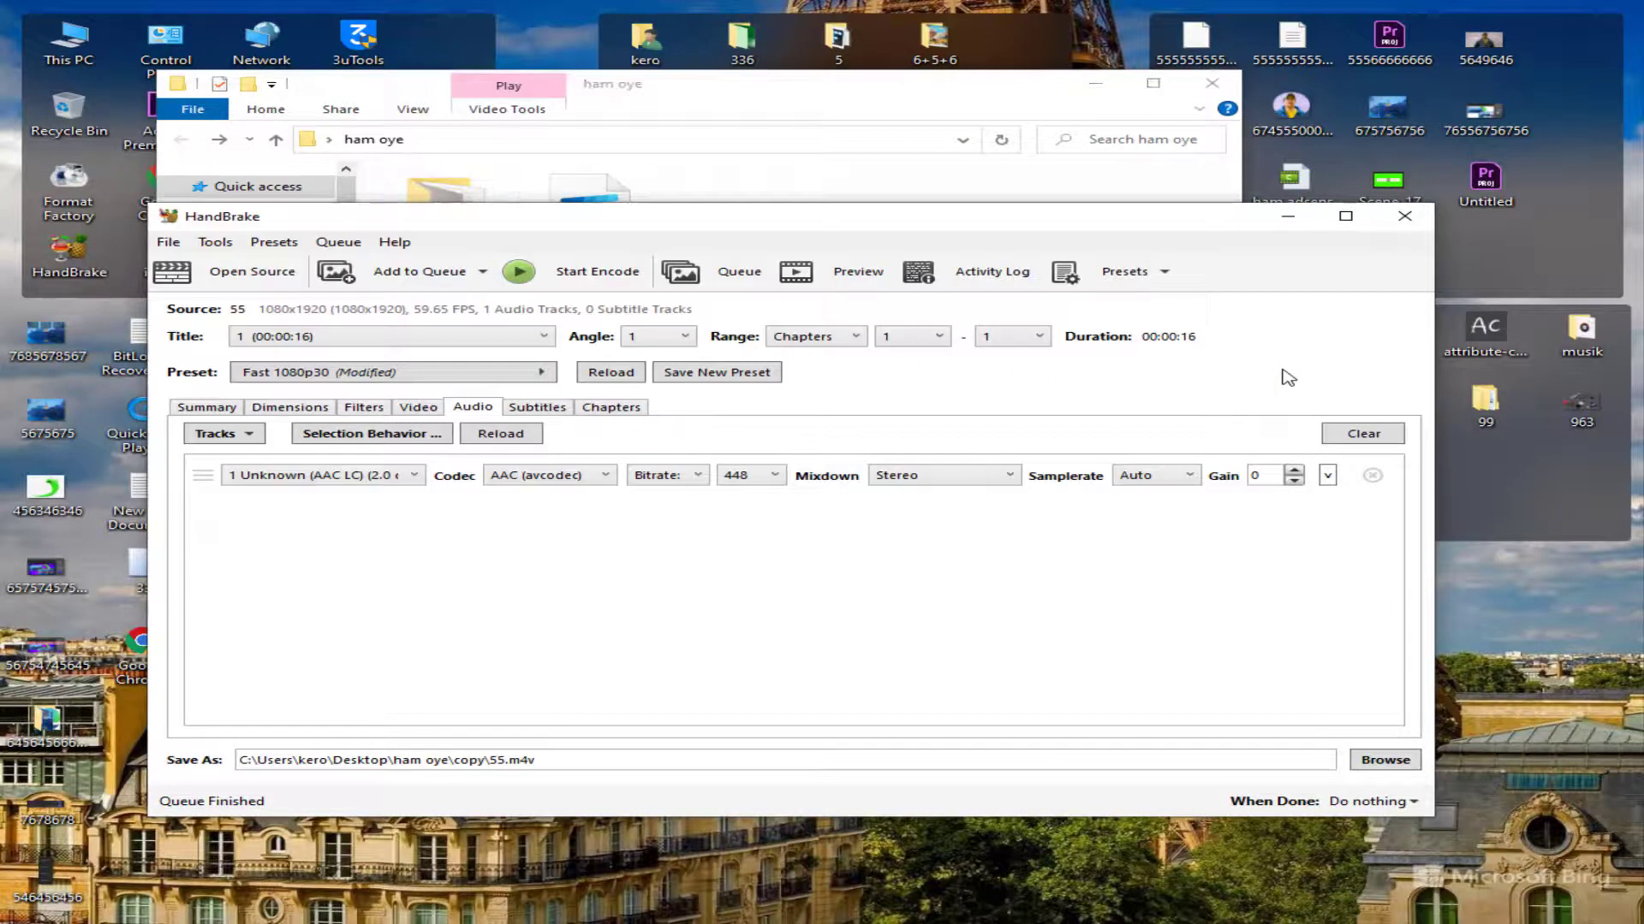
click(1404, 216)
right_click(913, 357)
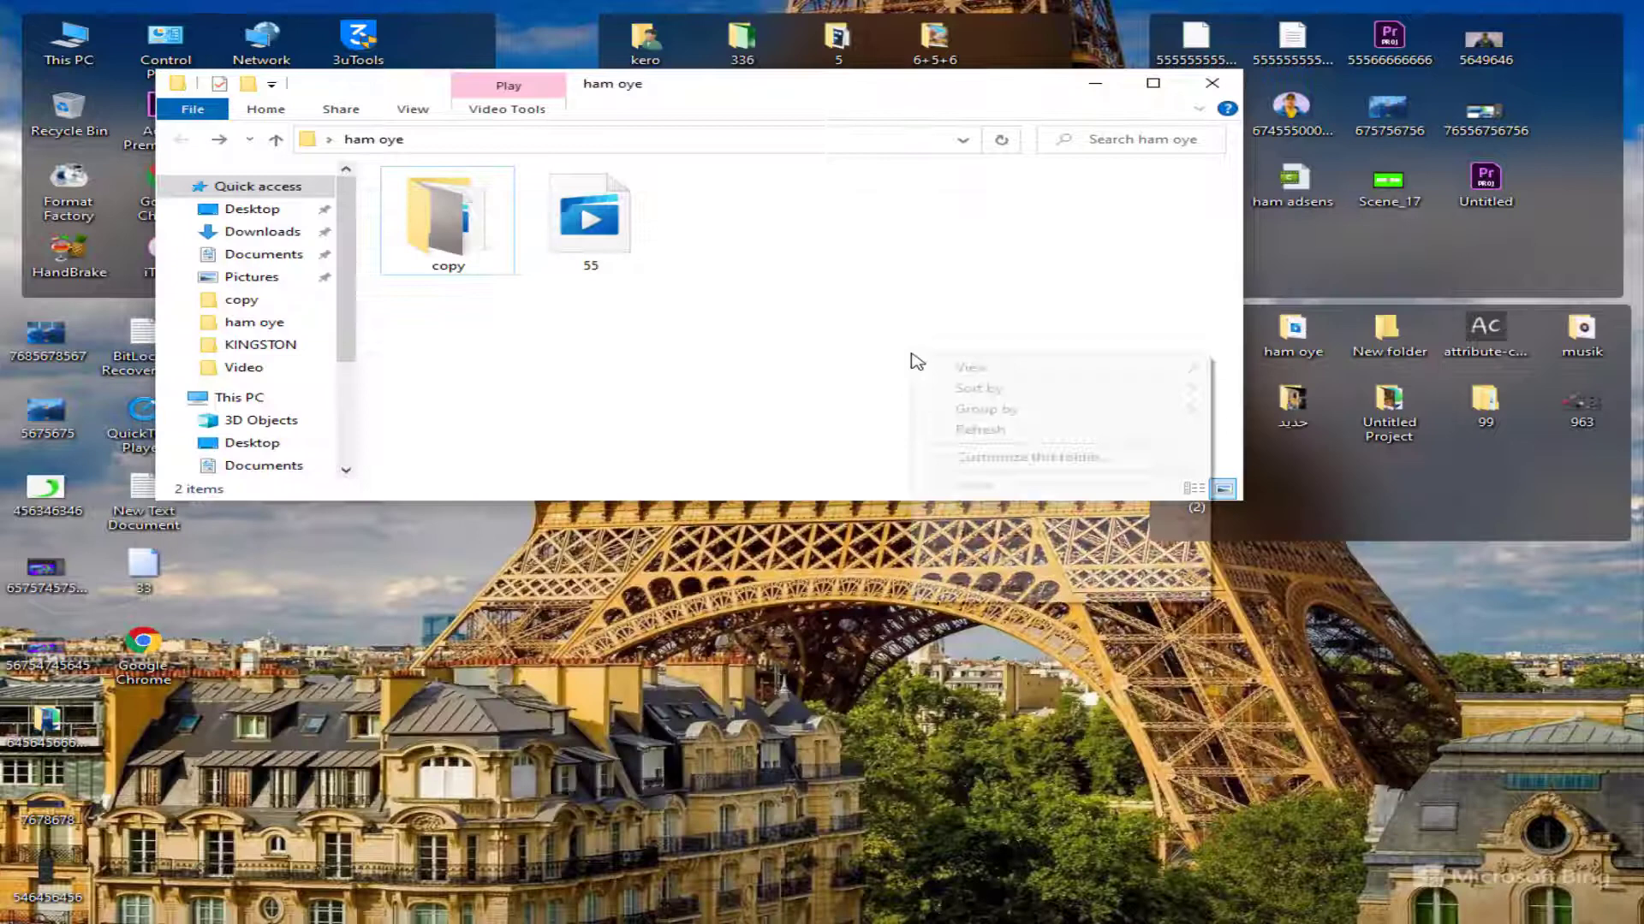
click(961, 430)
click(1212, 83)
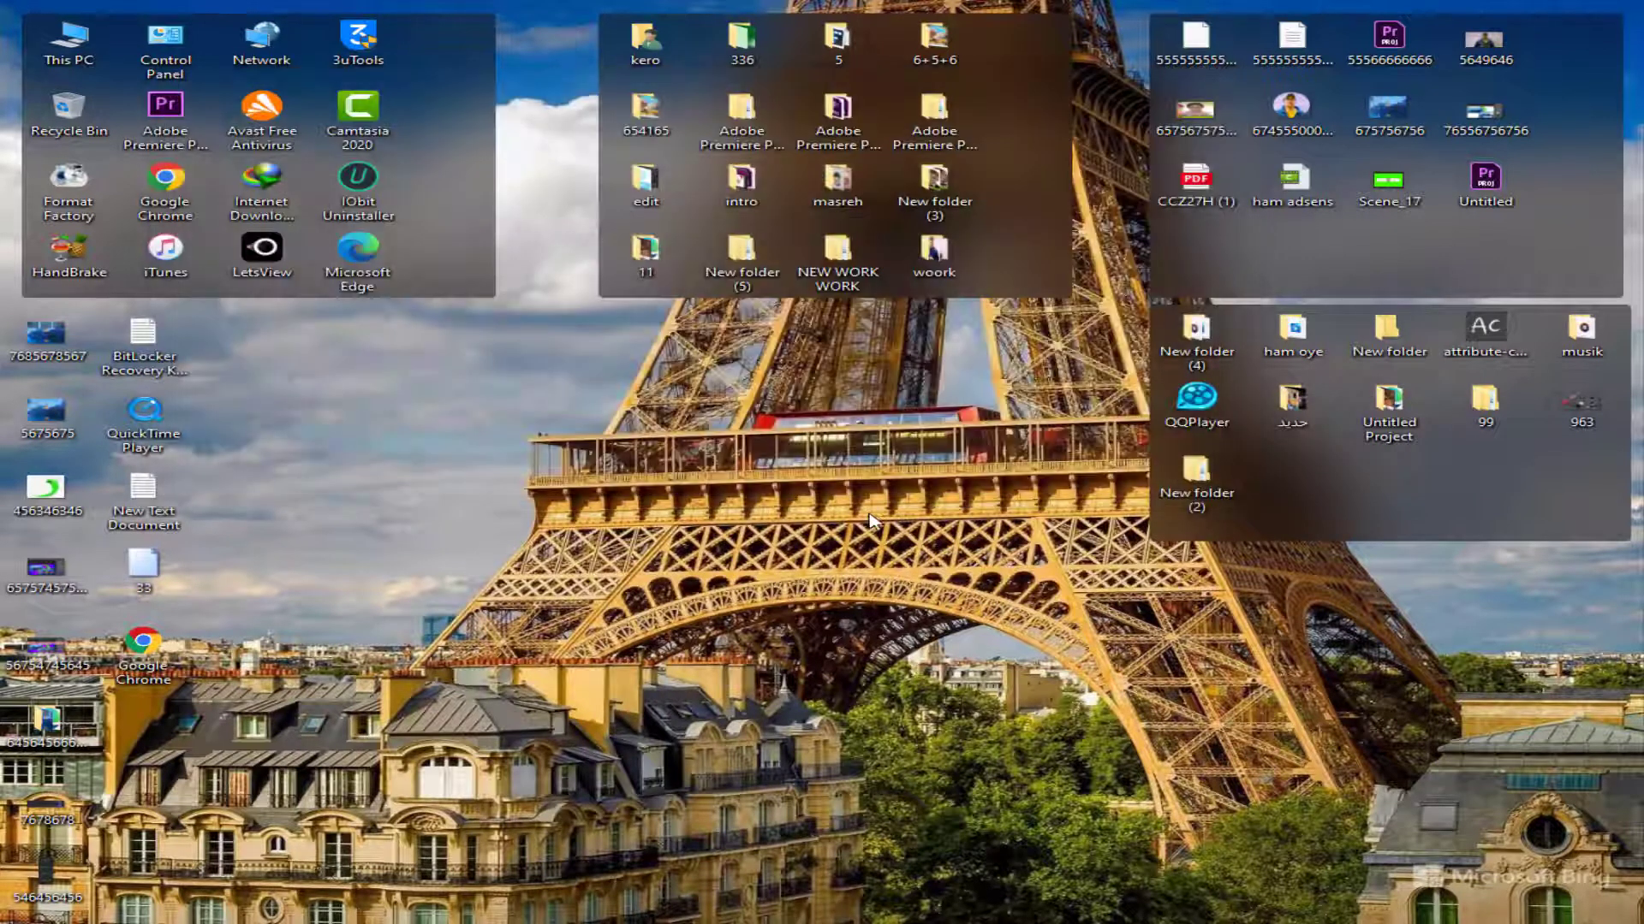